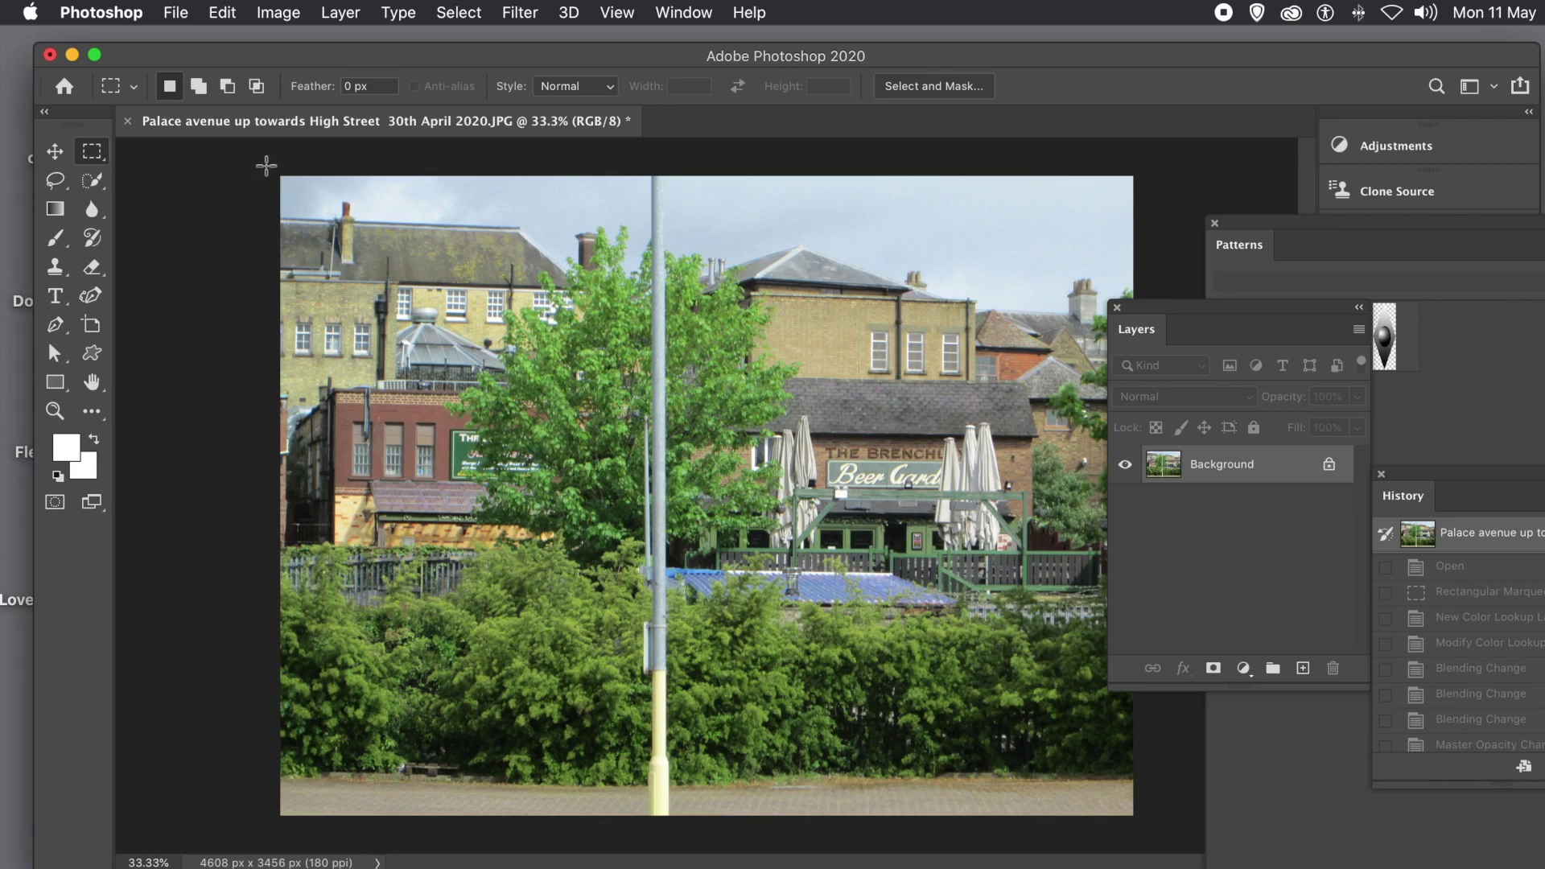
Select the photo area beside the lamp post, from the left edge to the post, and add a Color Lookup adjustment layer for it.
{"action": "left_click_drag", "start_coordinate": [266, 166], "coordinate": [644, 825]}
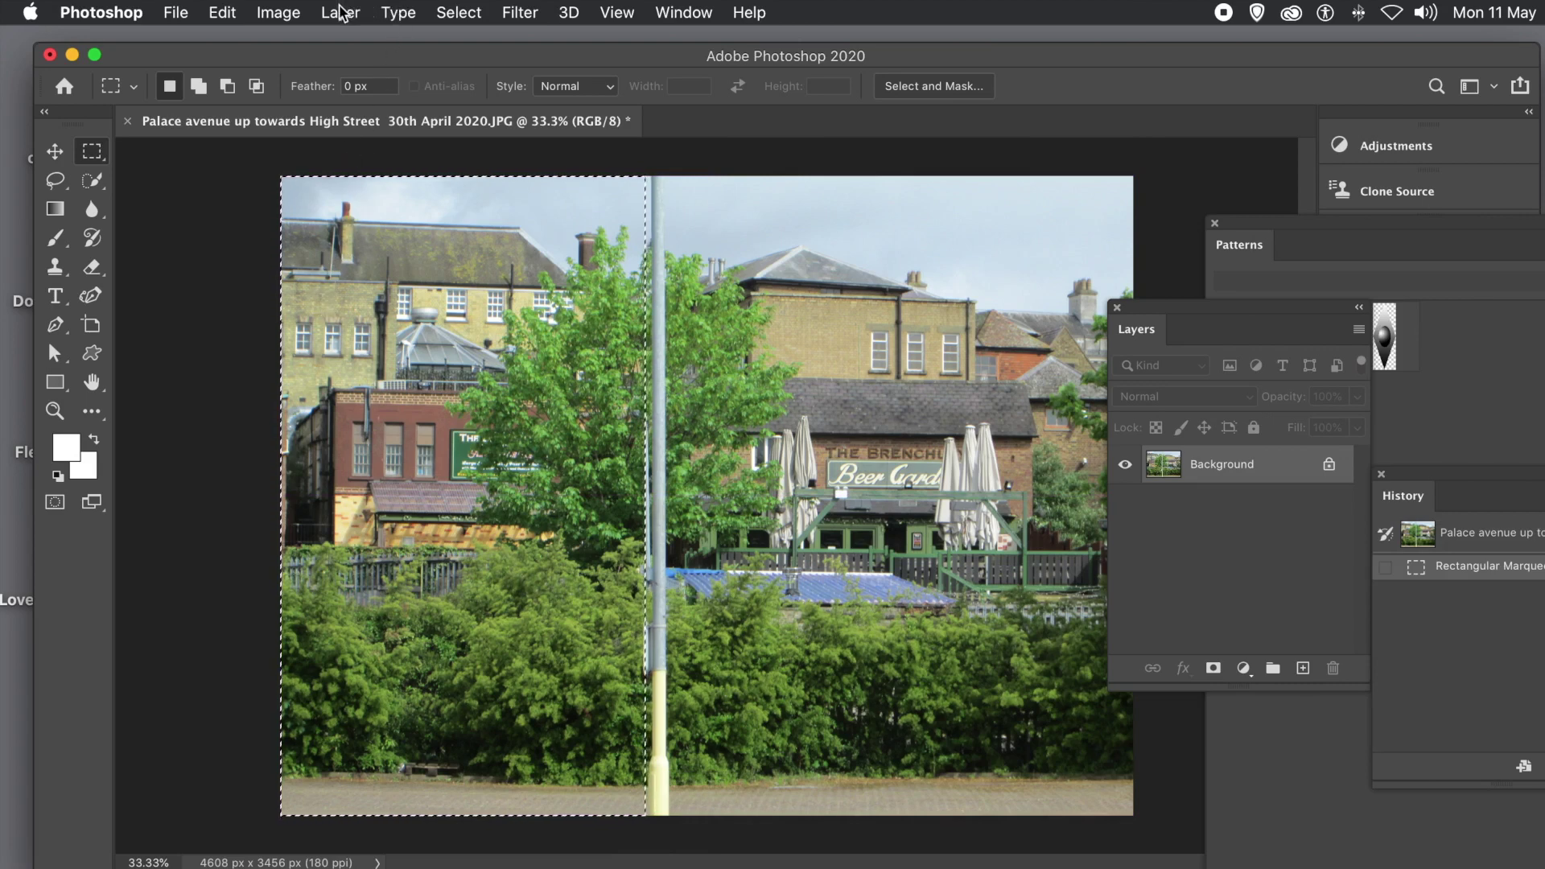
{"action": "left_click", "coordinate": [280, 15]}
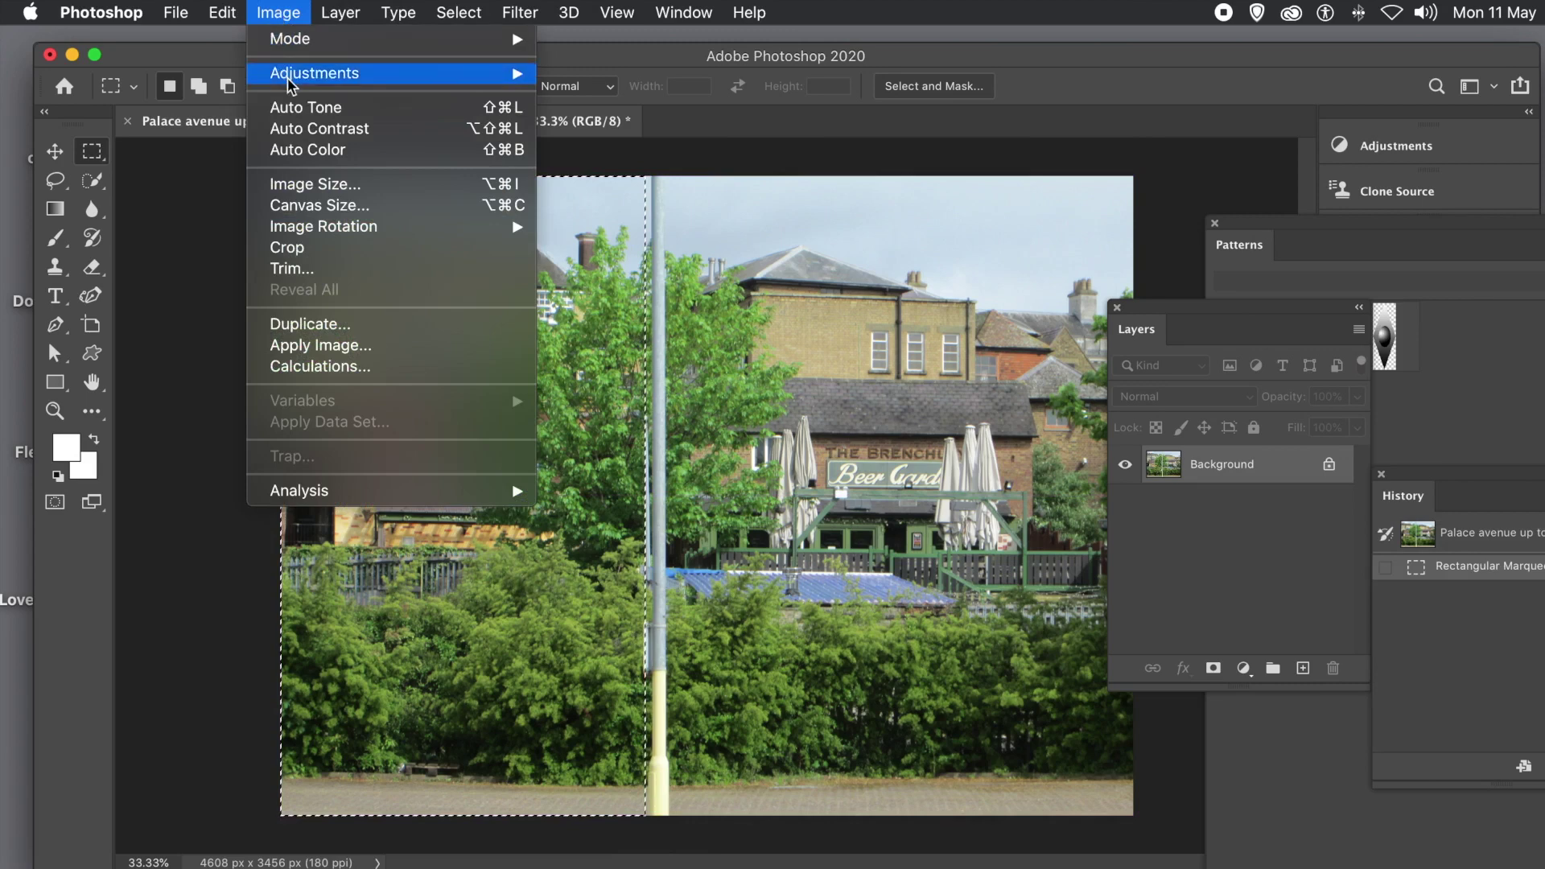
{"action": "mouse_move", "coordinate": [292, 77]}
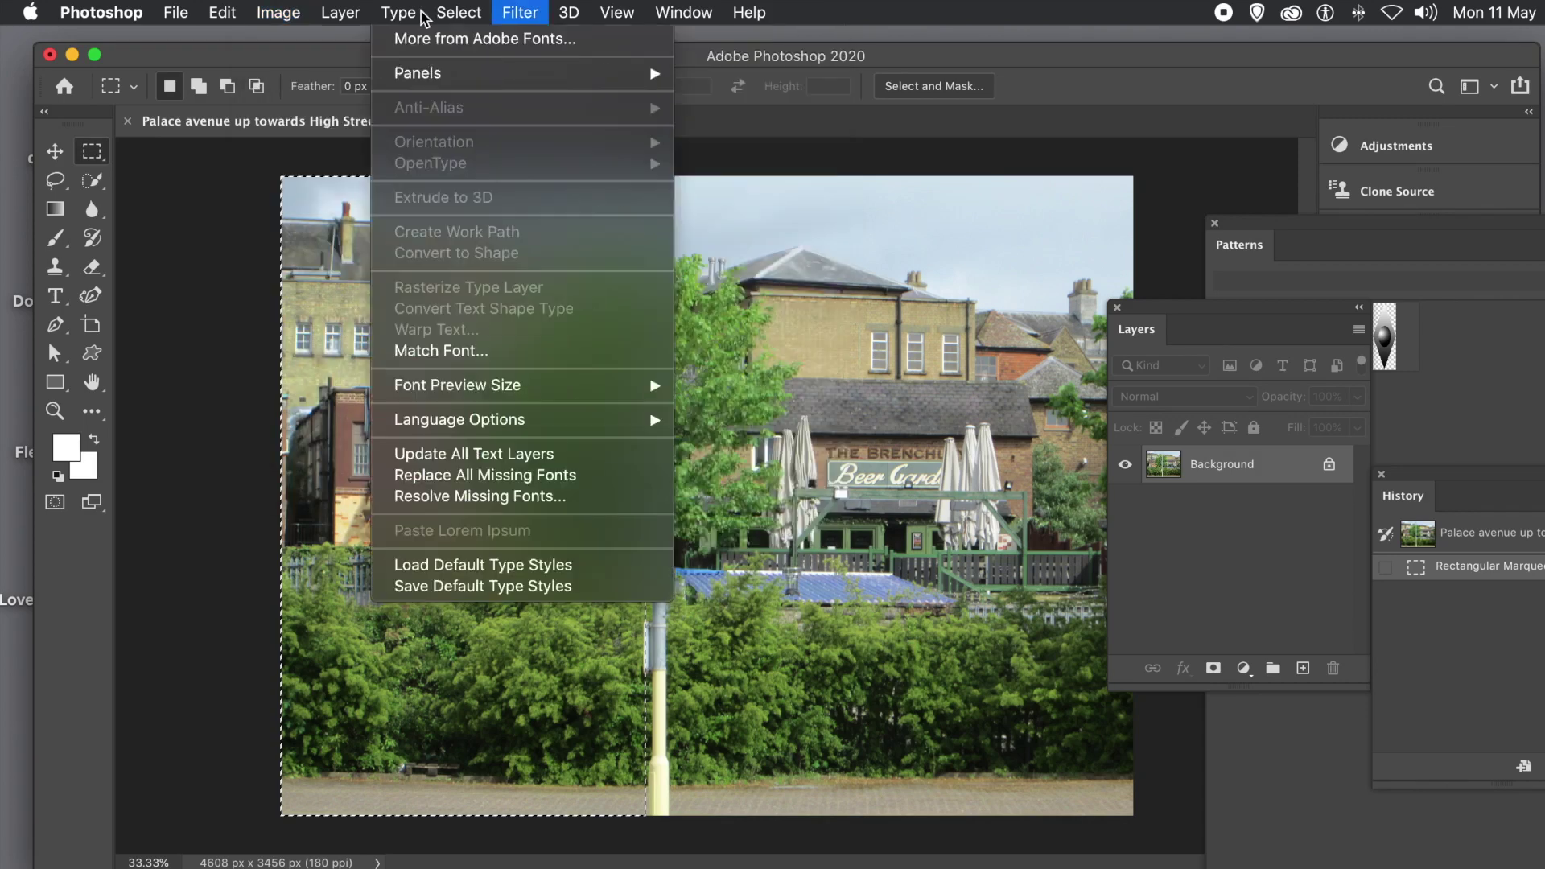
{"action": "mouse_move", "coordinate": [351, 14]}
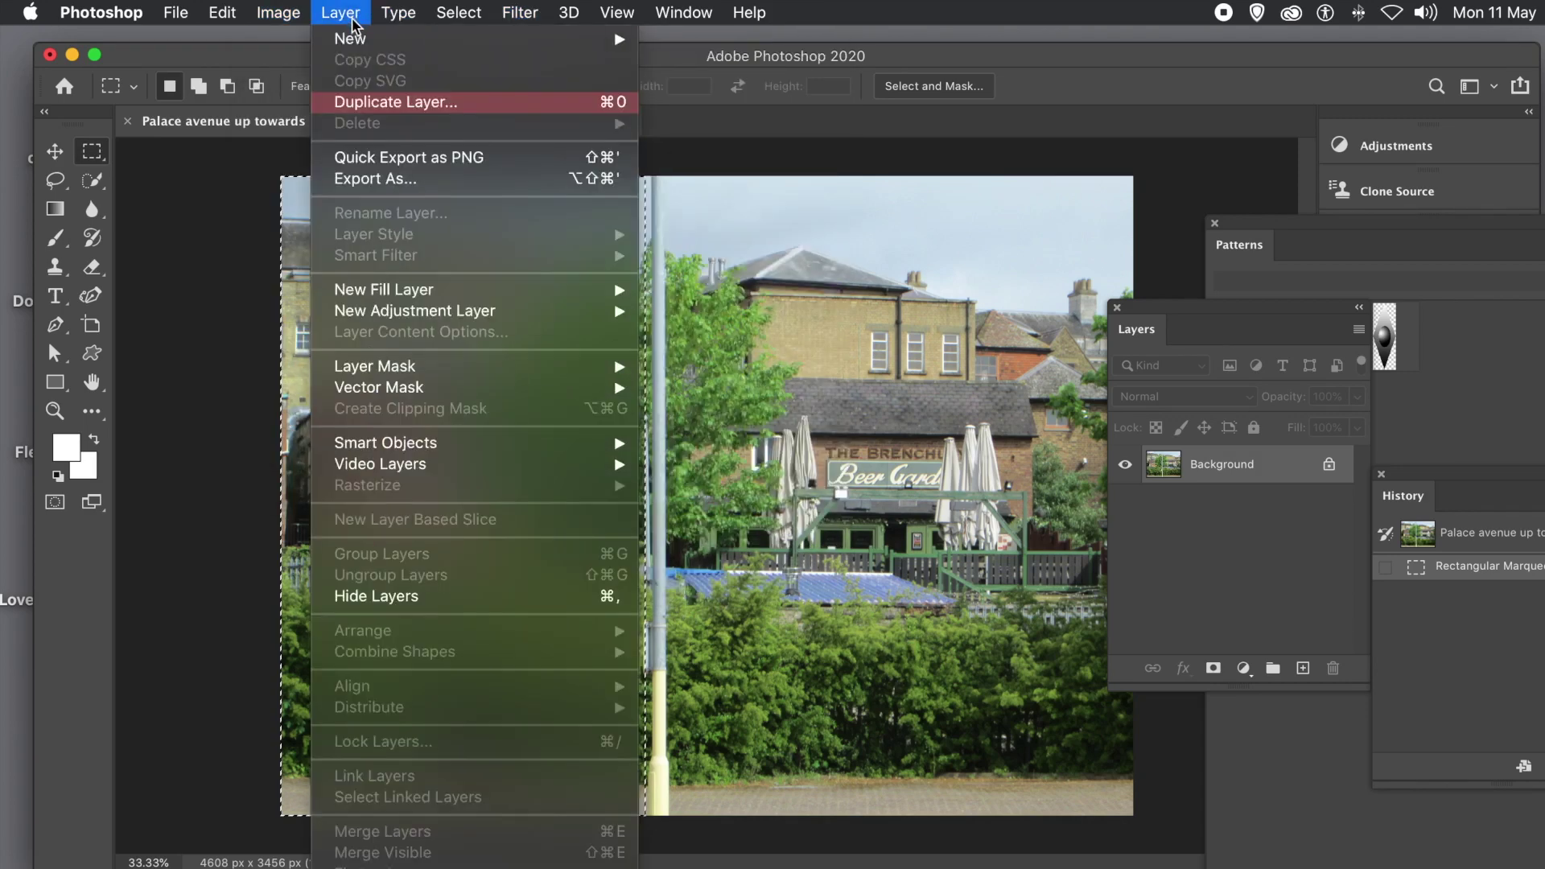
{"action": "mouse_move", "coordinate": [404, 317]}
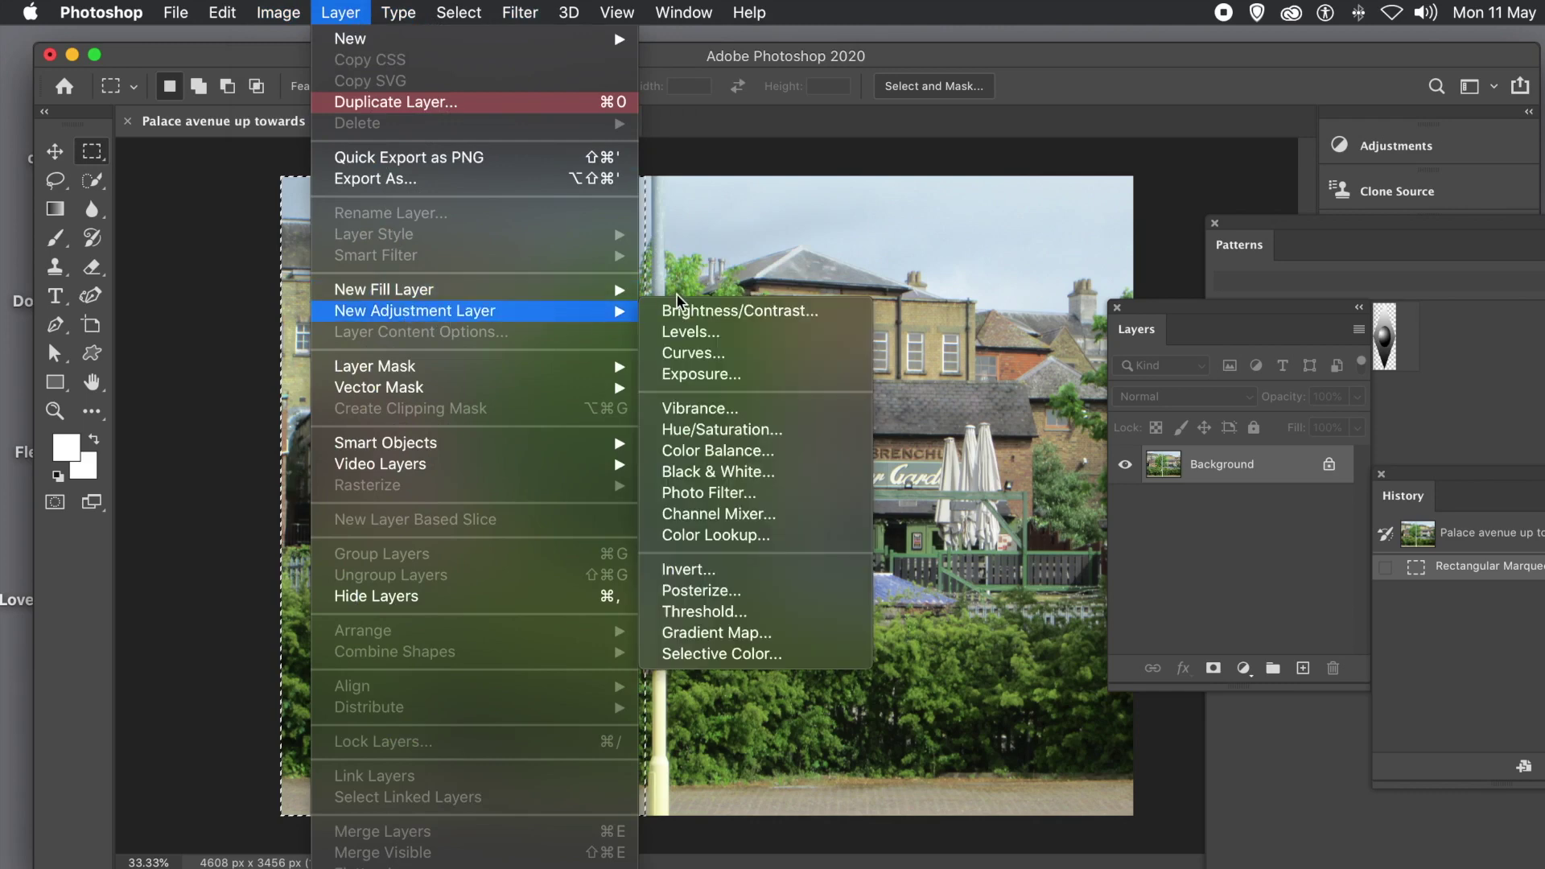
{"action": "left_click", "coordinate": [732, 534]}
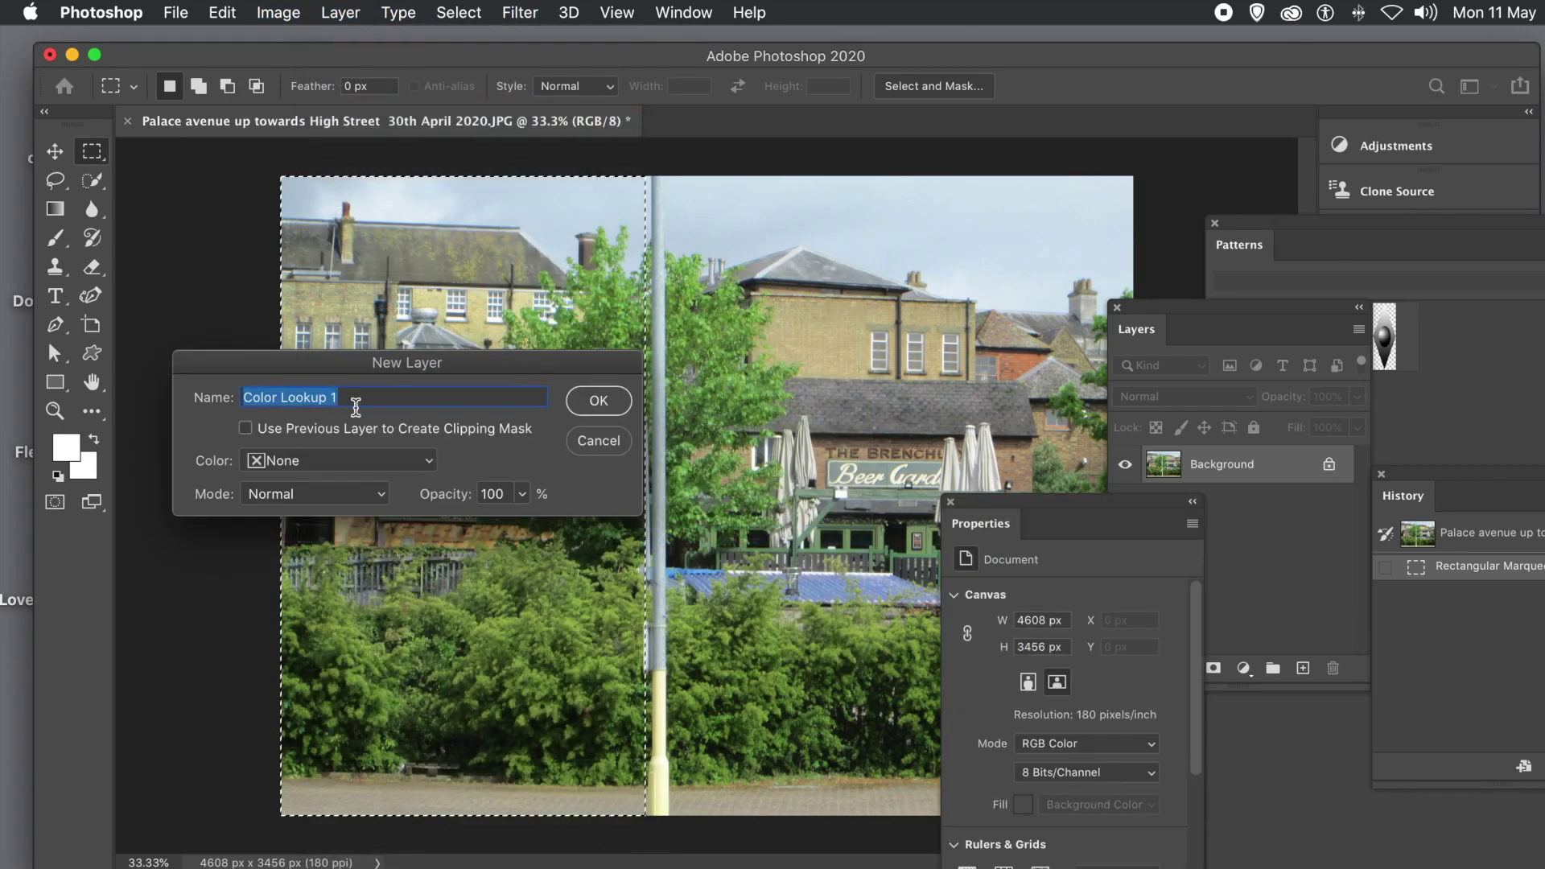
{"action": "left_click", "coordinate": [600, 401]}
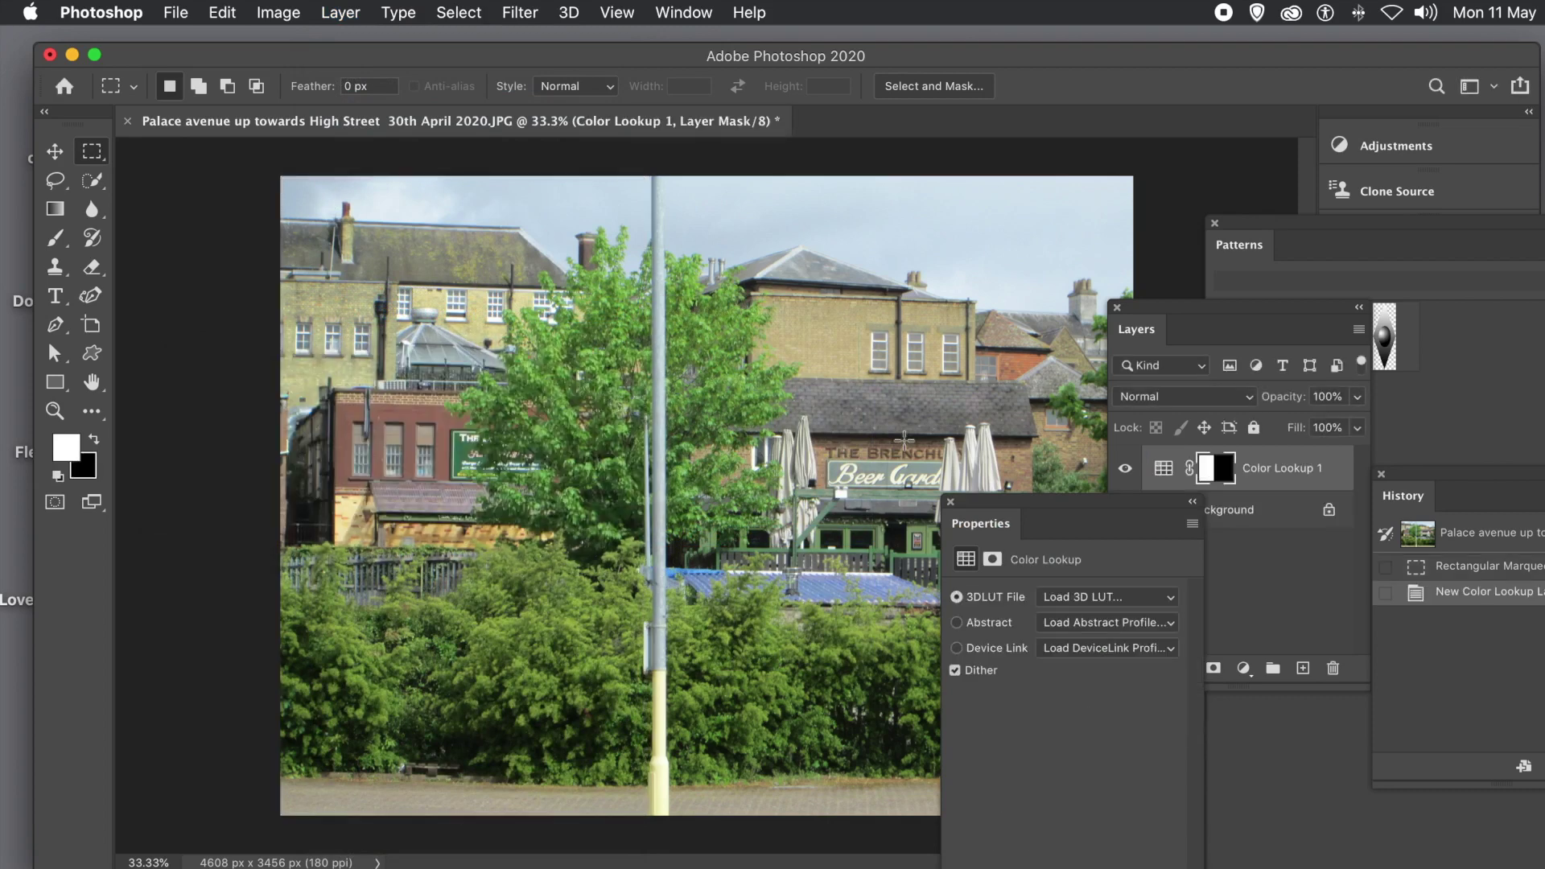
Try the Blue Tone and Cobalt-Carmine abstract profiles on the Color Lookup layer, keeping its settings clear of the photo.
{"action": "left_click_drag", "start_coordinate": [1028, 506], "coordinate": [773, 342]}
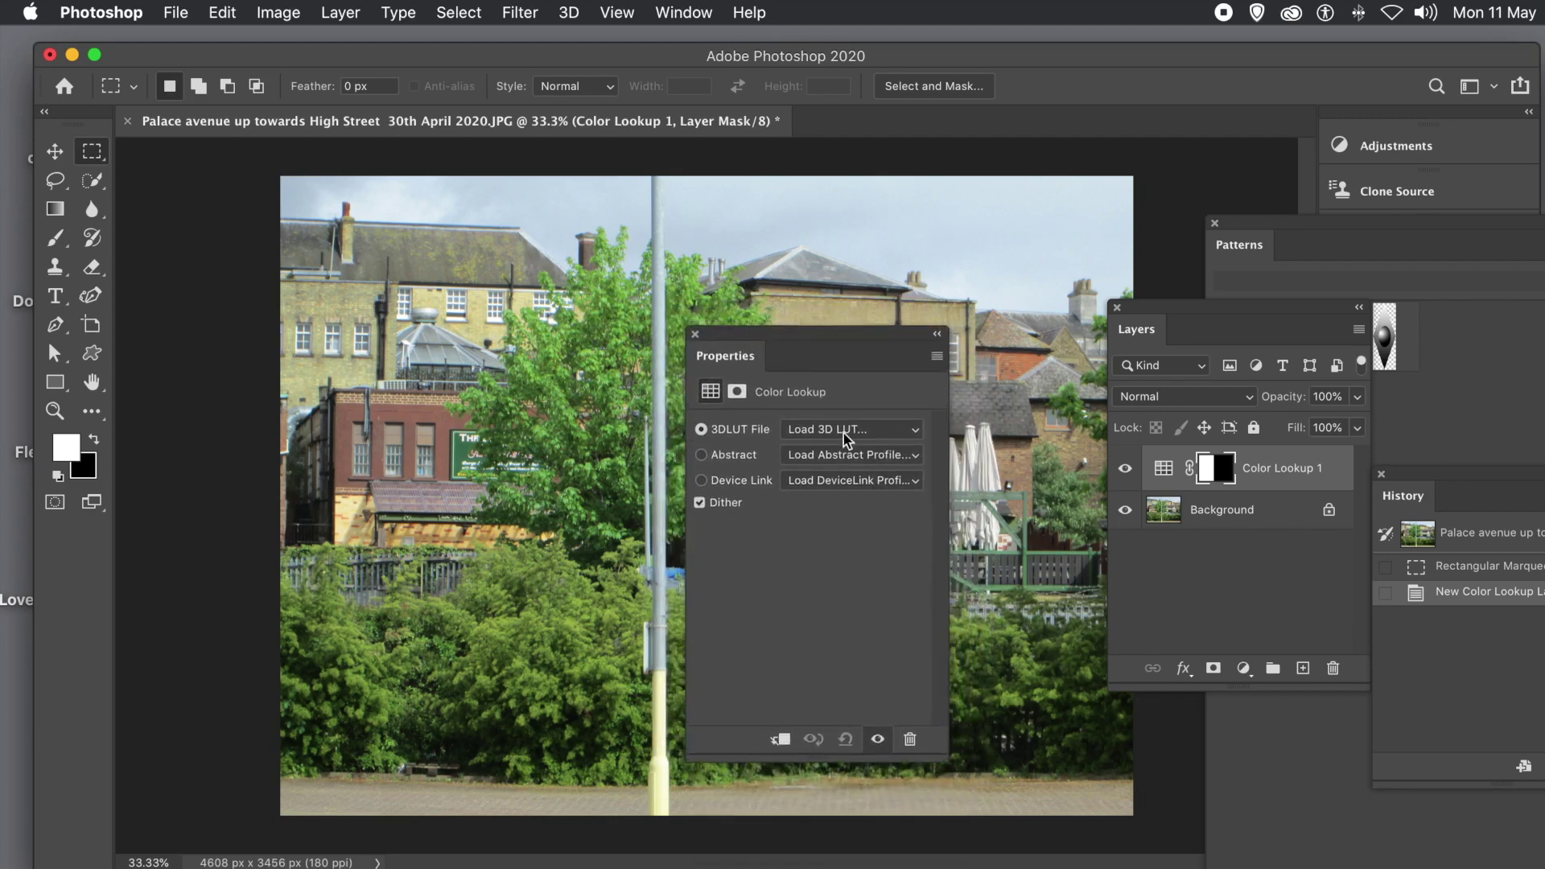
{"action": "left_click", "coordinate": [873, 454]}
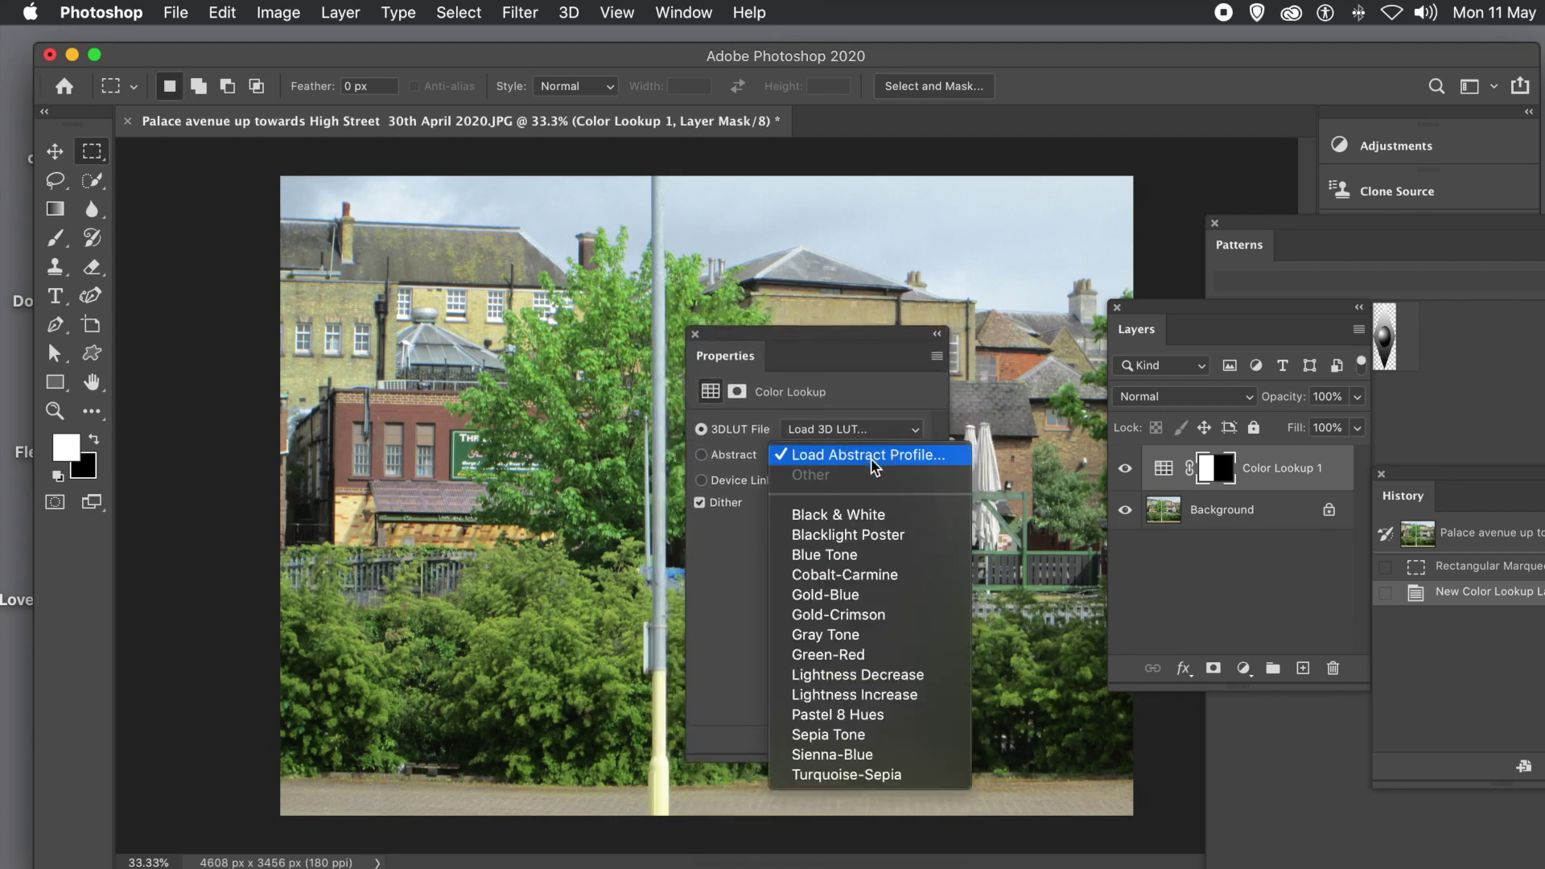
{"action": "left_click", "coordinate": [879, 555]}
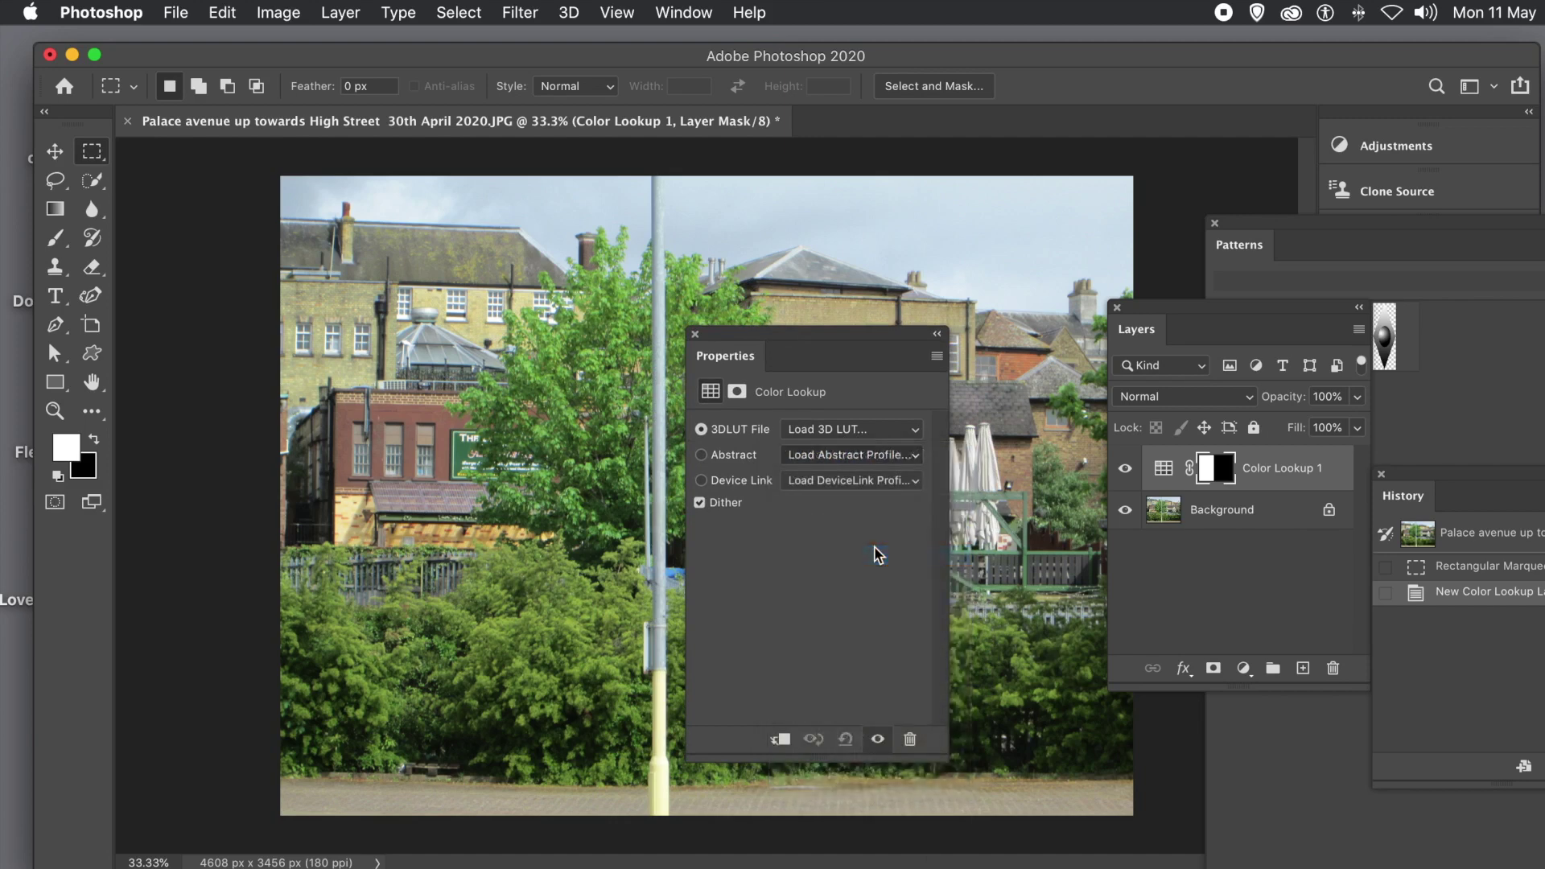
{"action": "left_click", "coordinate": [851, 465]}
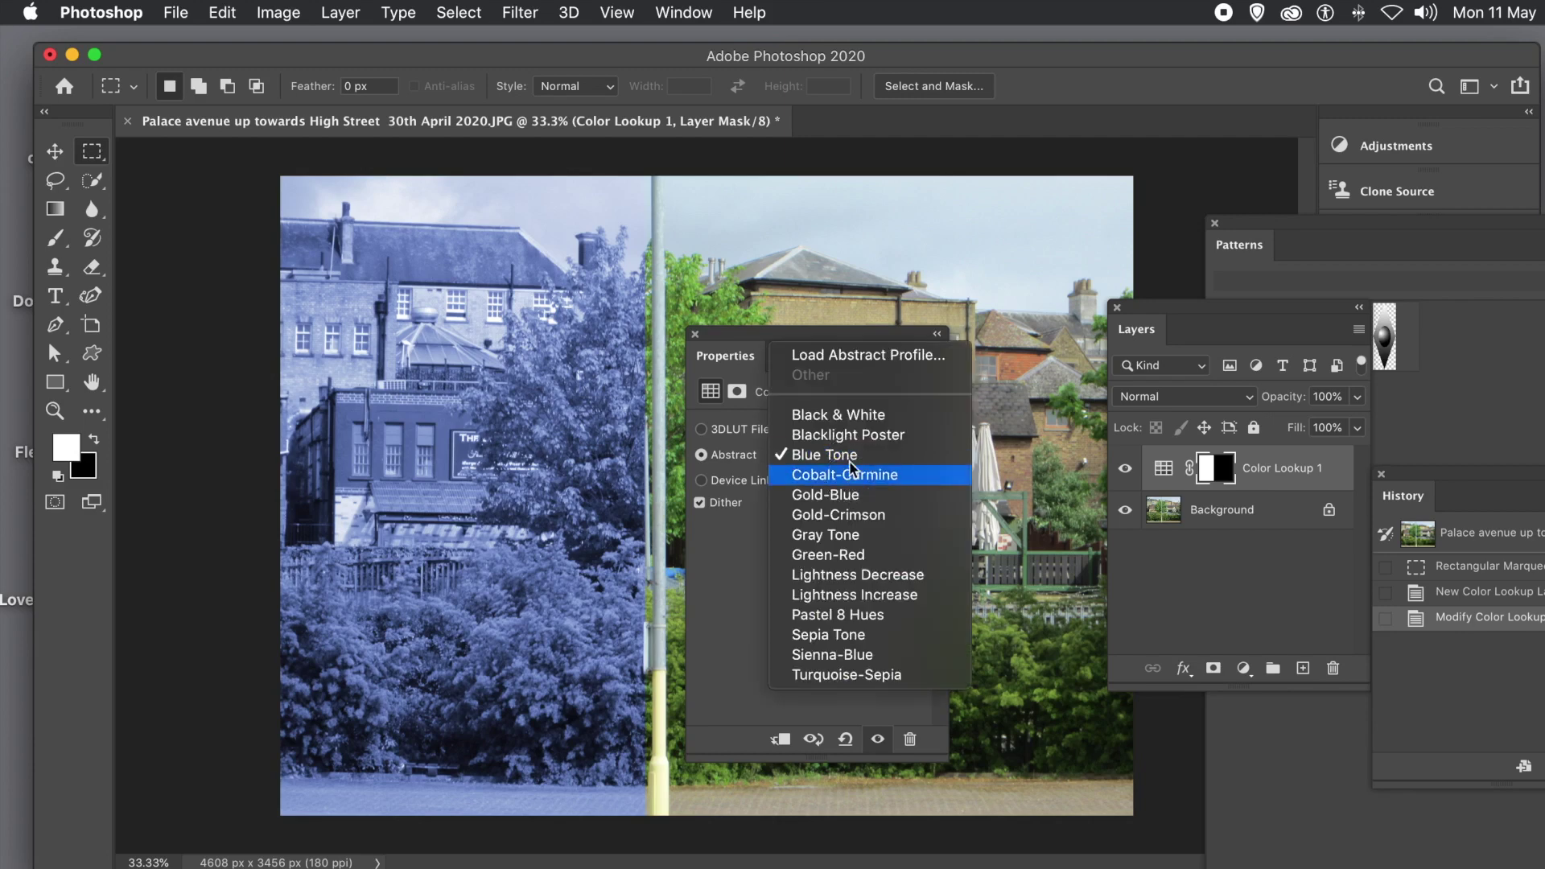
{"action": "left_click", "coordinate": [851, 483]}
{"action": "left_click_drag", "start_coordinate": [771, 345], "coordinate": [1048, 354]}
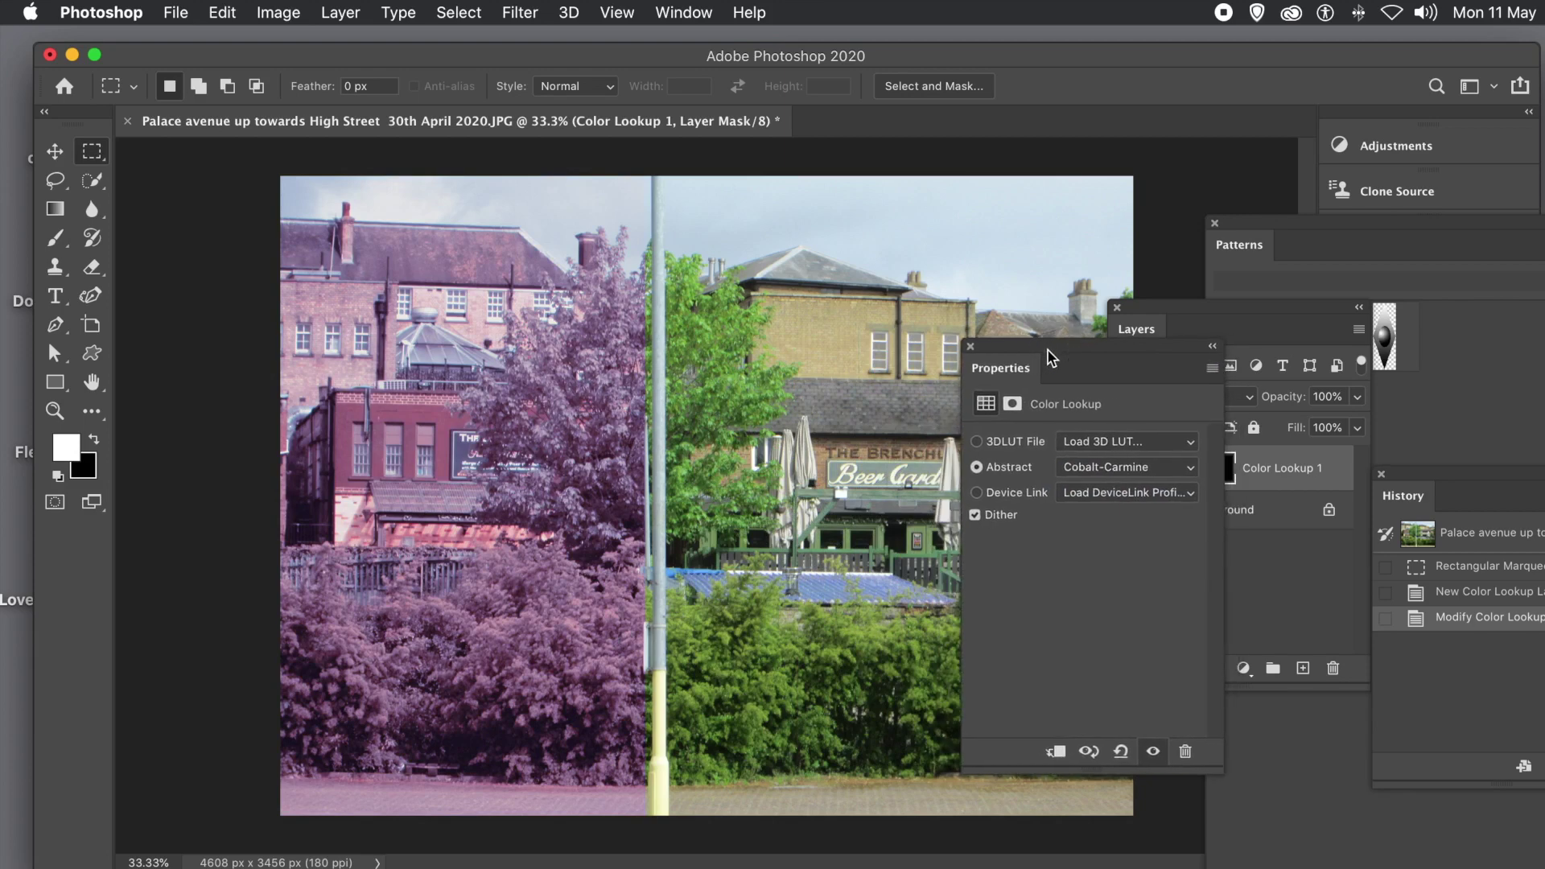
Step the Color Lookup's abstract profile further down the list until the masked area gets a reddish-brown tone.
{"action": "left_click", "coordinate": [1123, 472]}
{"action": "left_click", "coordinate": [1125, 488]}
{"action": "left_click", "coordinate": [1103, 465]}
{"action": "left_click", "coordinate": [1105, 488]}
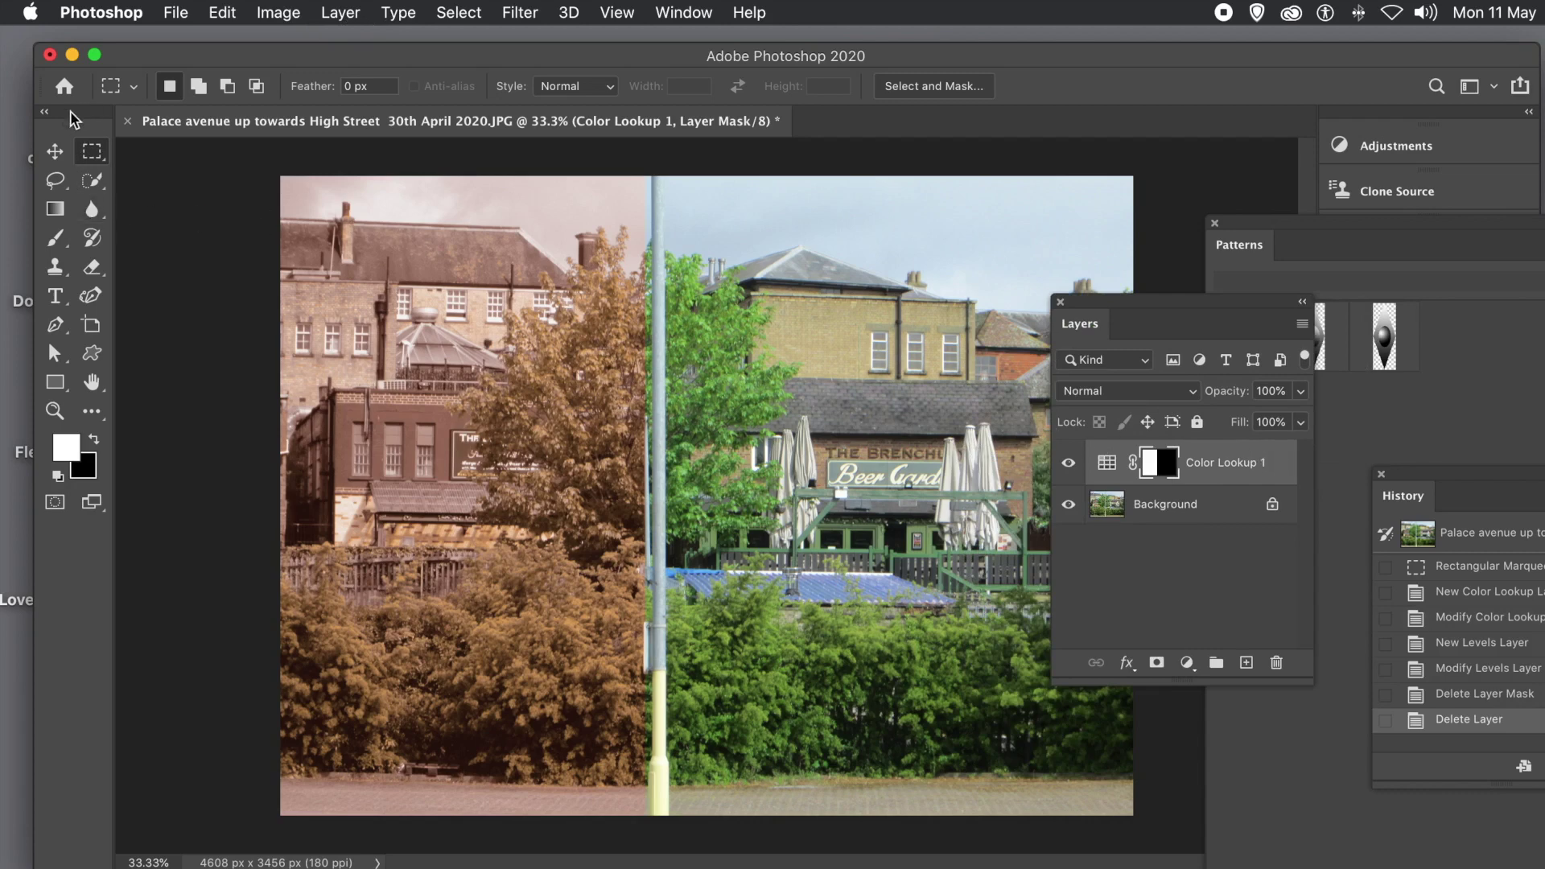
Move the Color Lookup layer's masked area to the middle of the photo, across the tree and lamp post.
{"action": "left_click", "coordinate": [55, 151]}
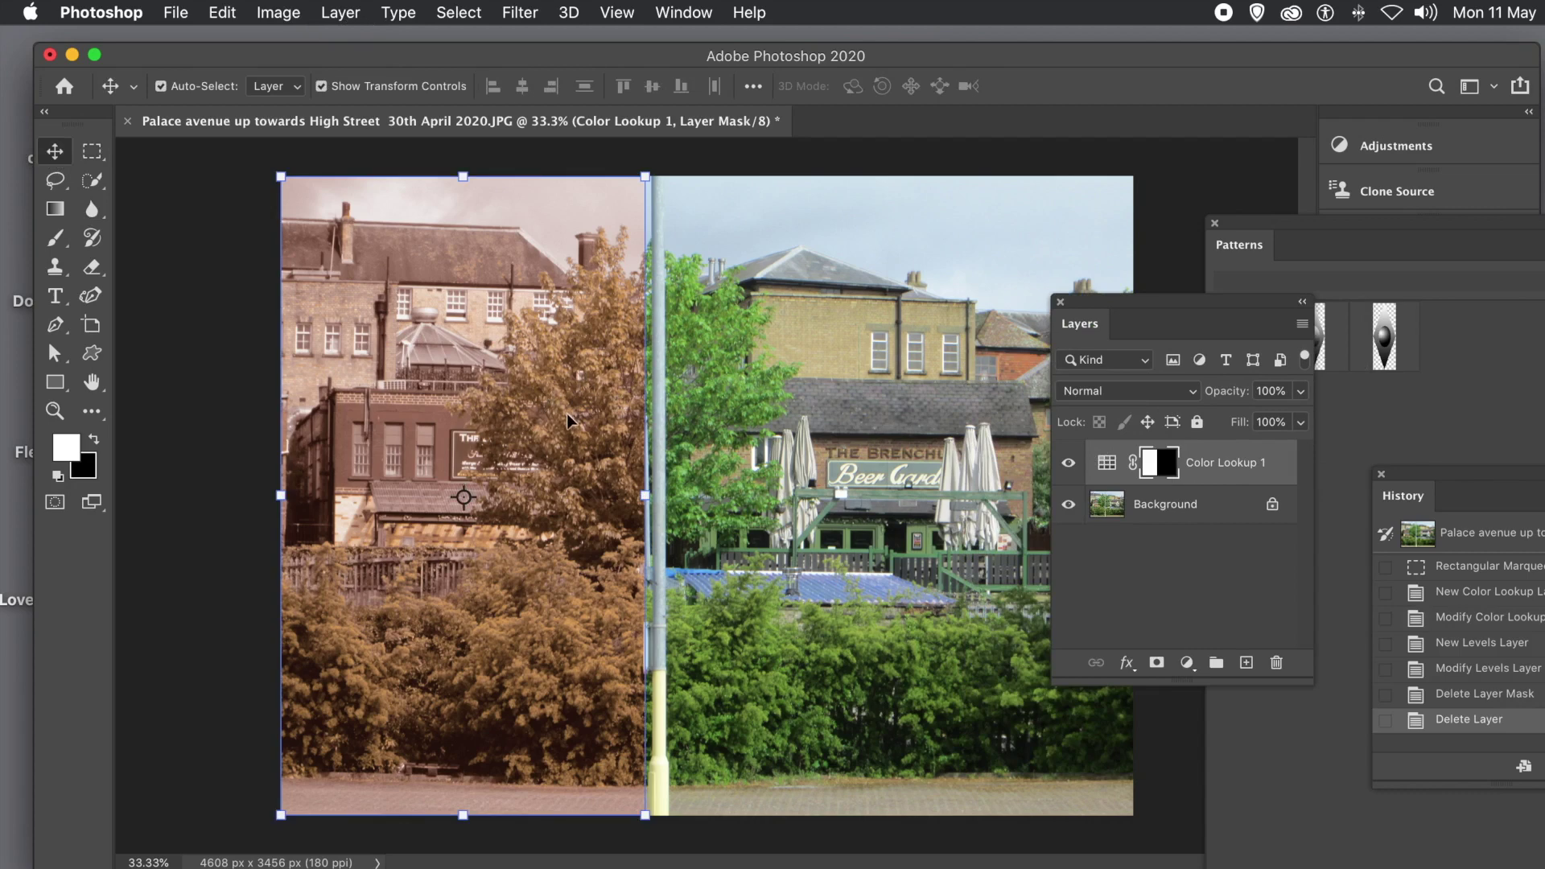
{"action": "left_click_drag", "start_coordinate": [559, 413], "coordinate": [726, 422]}
{"action": "mouse_move", "coordinate": [618, 408]}
{"action": "left_mouse_down"}
{"action": "mouse_move", "coordinate": [775, 421]}
{"action": "mouse_move", "coordinate": [642, 423]}
{"action": "left_mouse_up"}
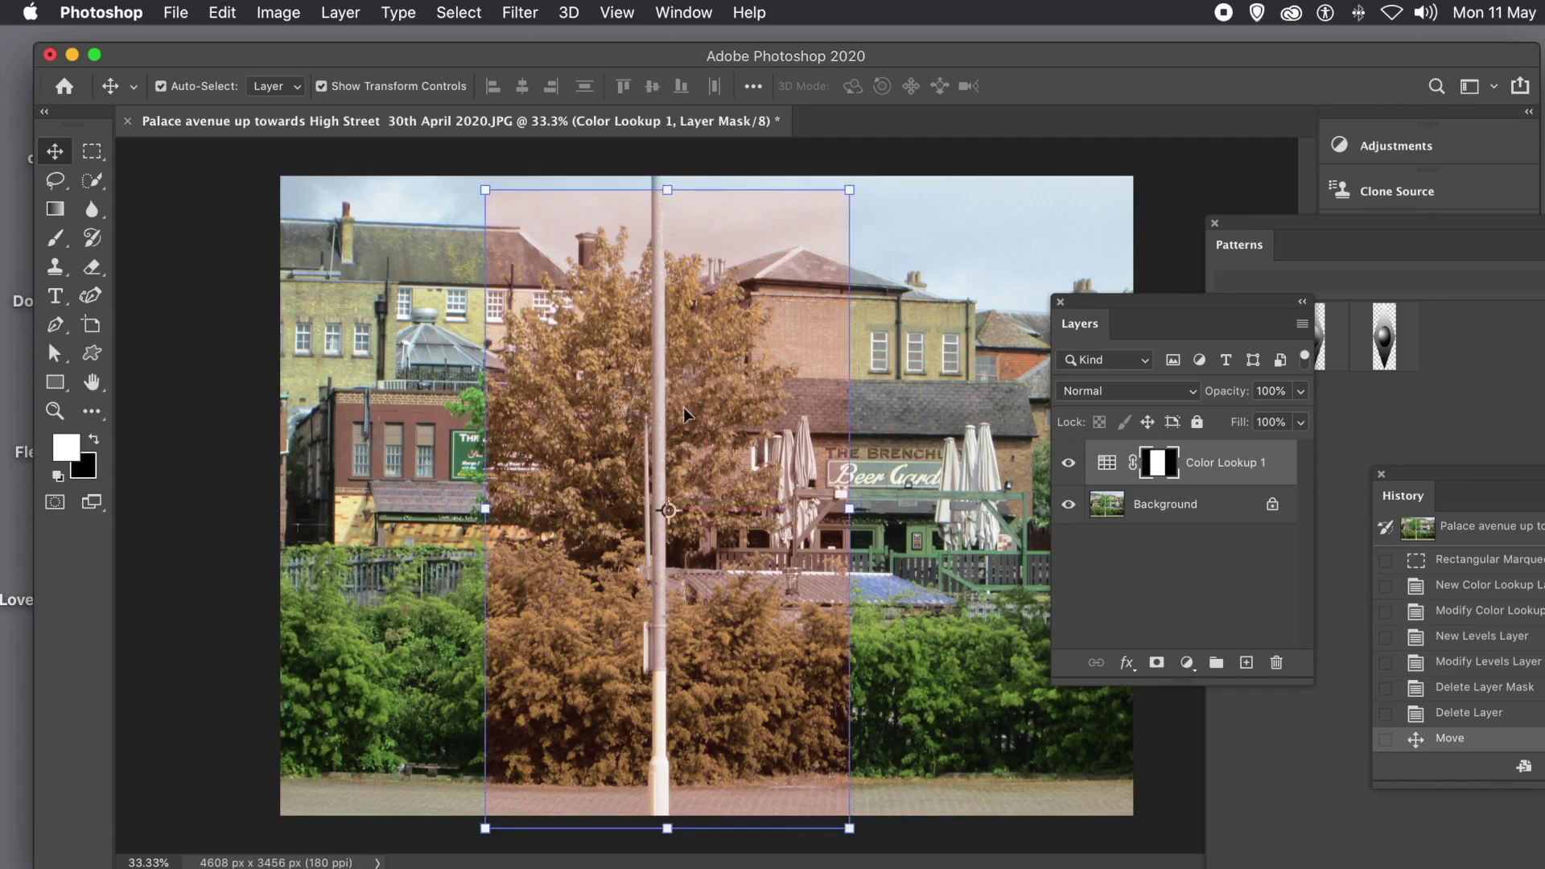
Scale the masked area to 134.43% width and 71.85% height and reposition it at X 1578.50 px, Y 1728.50 px.
{"action": "left_click_drag", "start_coordinate": [846, 192], "coordinate": [973, 371]}
{"action": "left_click_drag", "start_coordinate": [750, 486], "coordinate": [843, 416]}
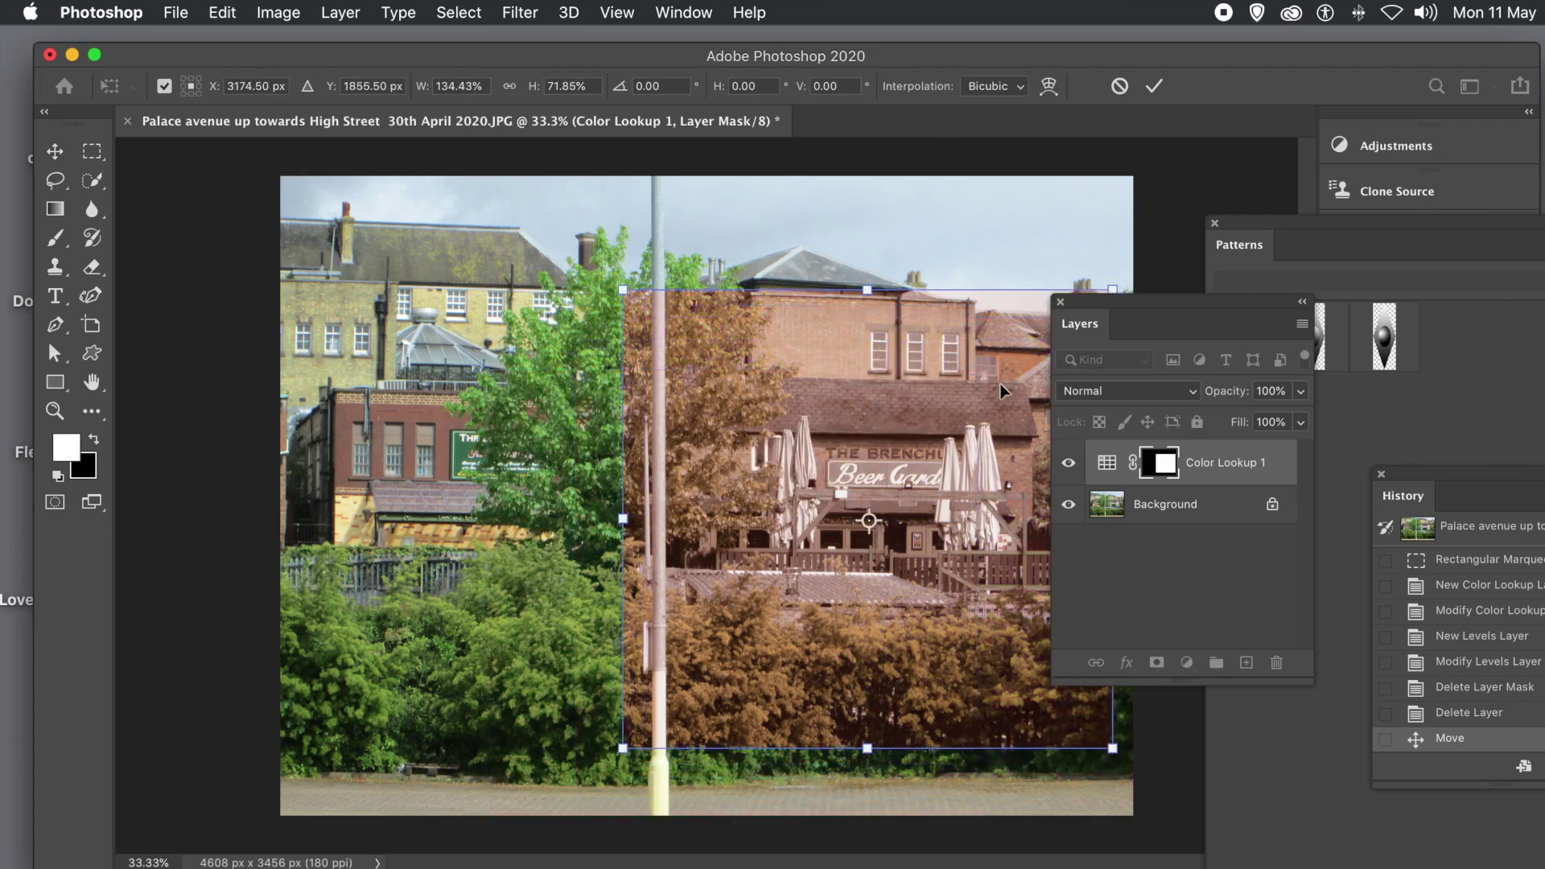
{"action": "left_click_drag", "start_coordinate": [935, 428], "coordinate": [642, 401]}
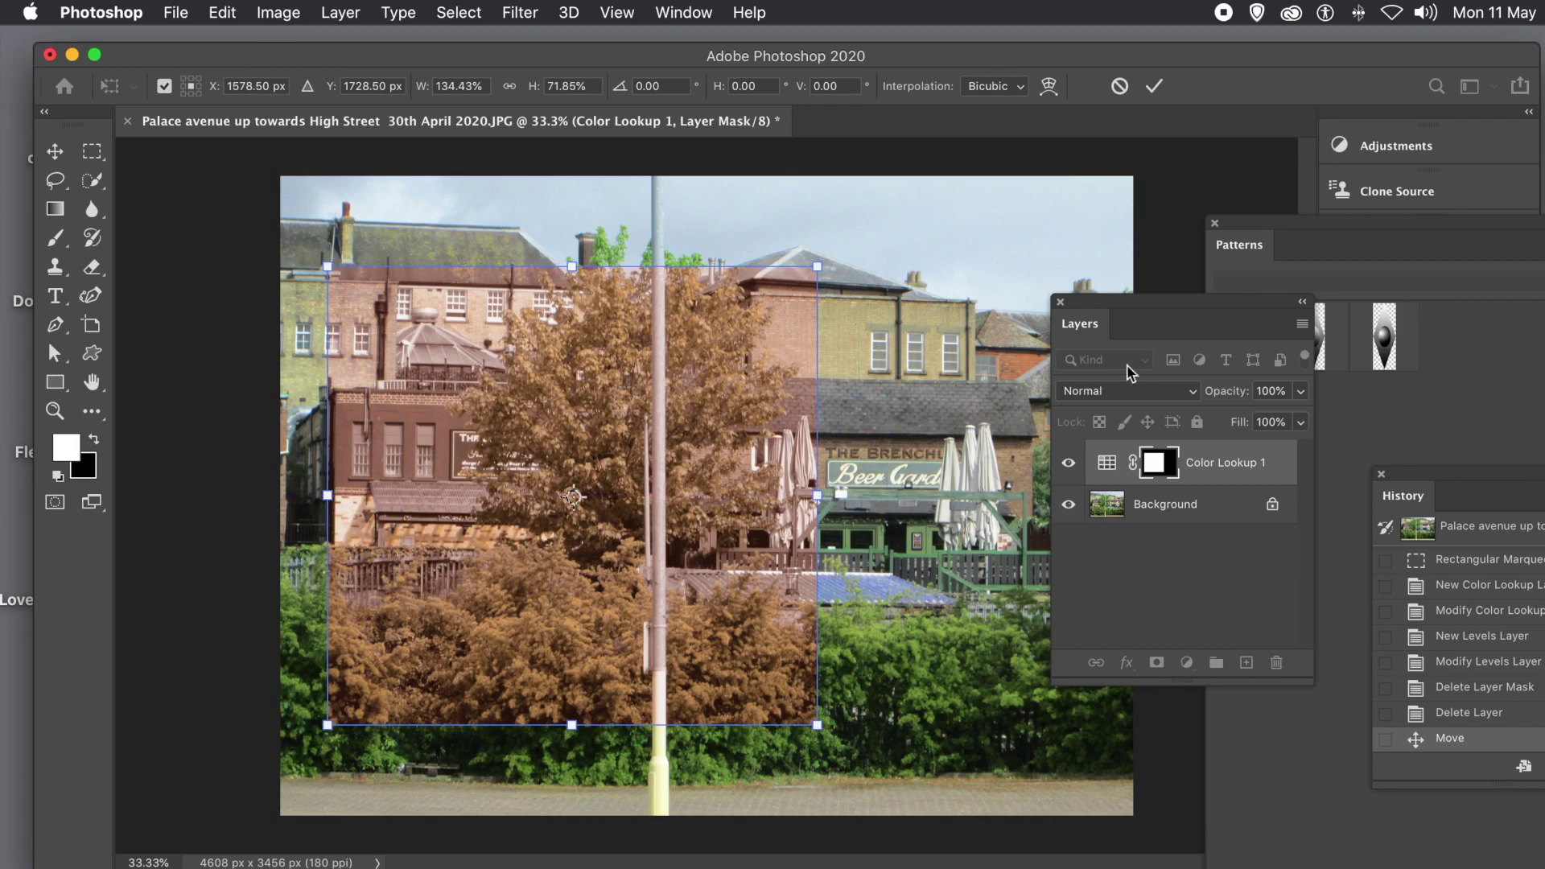
Try the Darken, Lighten and Darker Color blend modes on the Color Lookup layer.
{"action": "left_click", "coordinate": [1129, 390]}
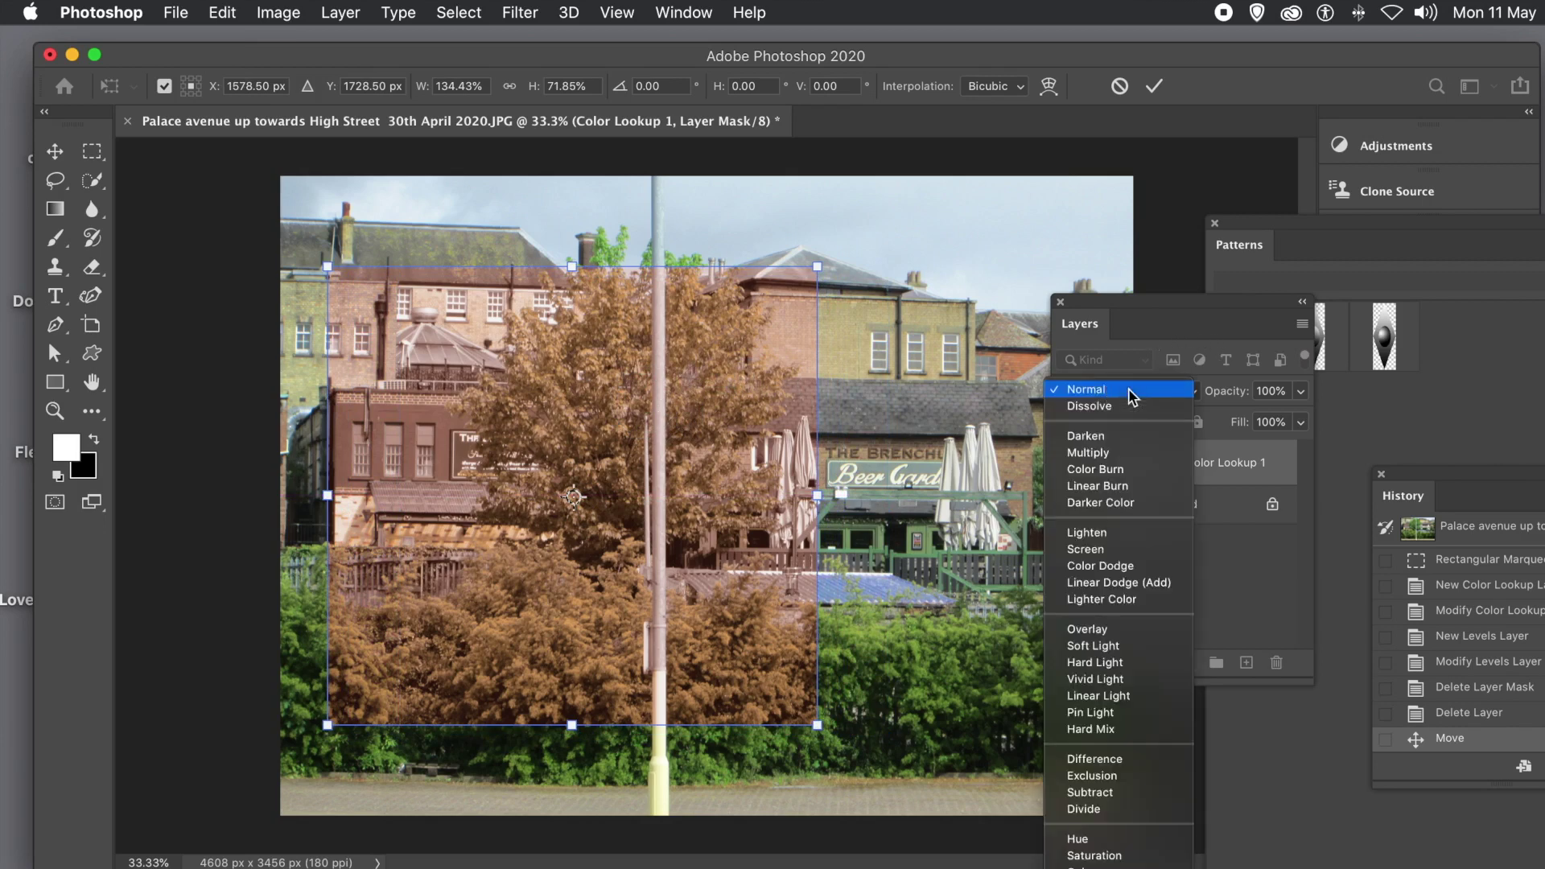
{"action": "left_click", "coordinate": [1118, 436]}
{"action": "left_click", "coordinate": [1119, 391]}
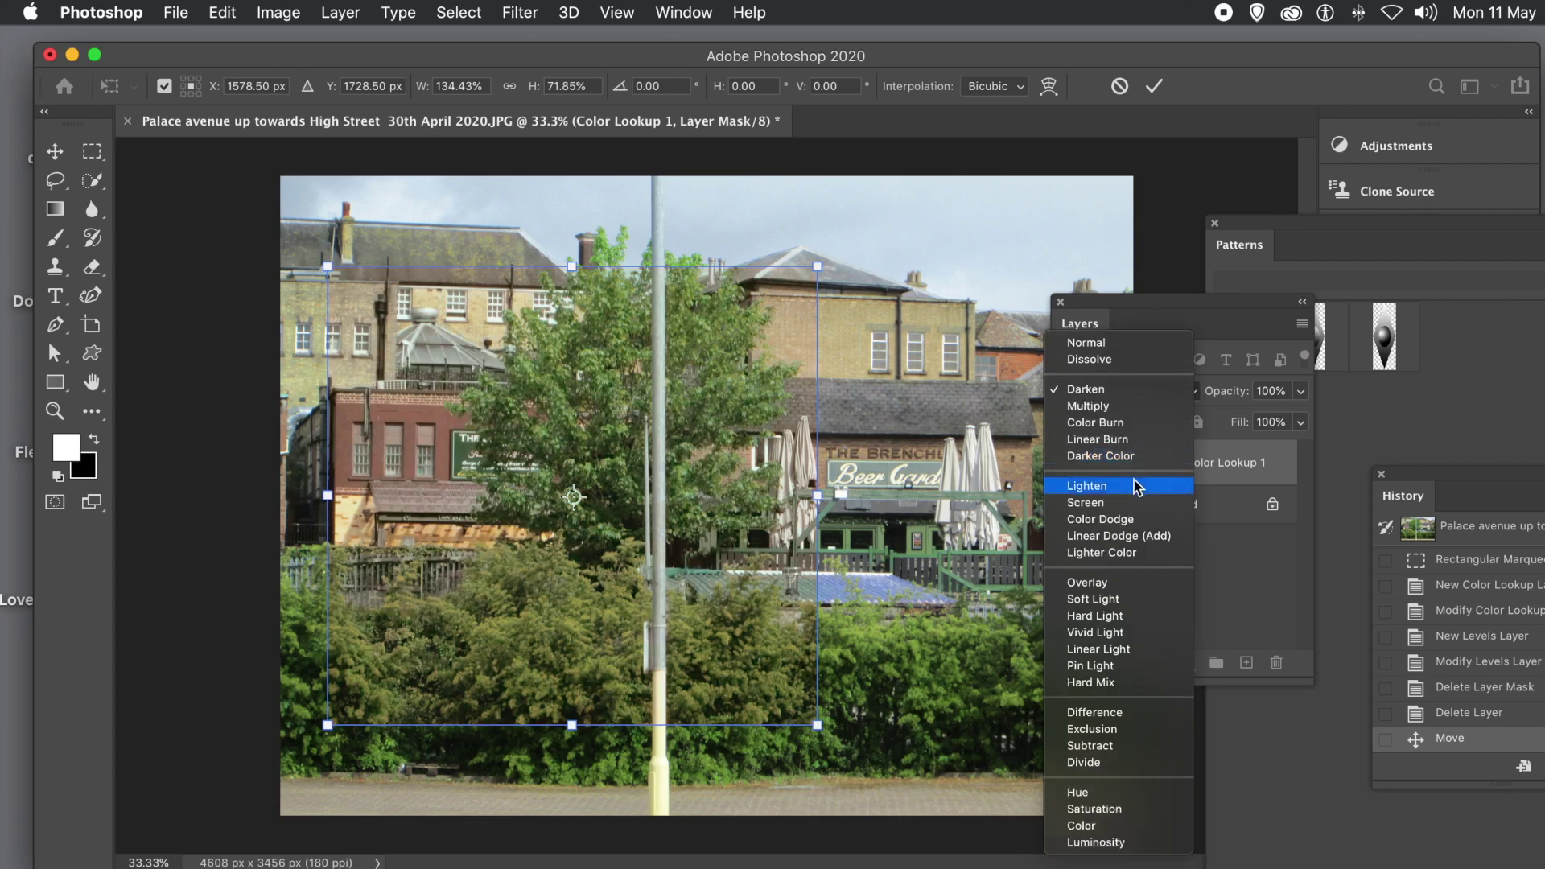
{"action": "left_click", "coordinate": [1134, 480]}
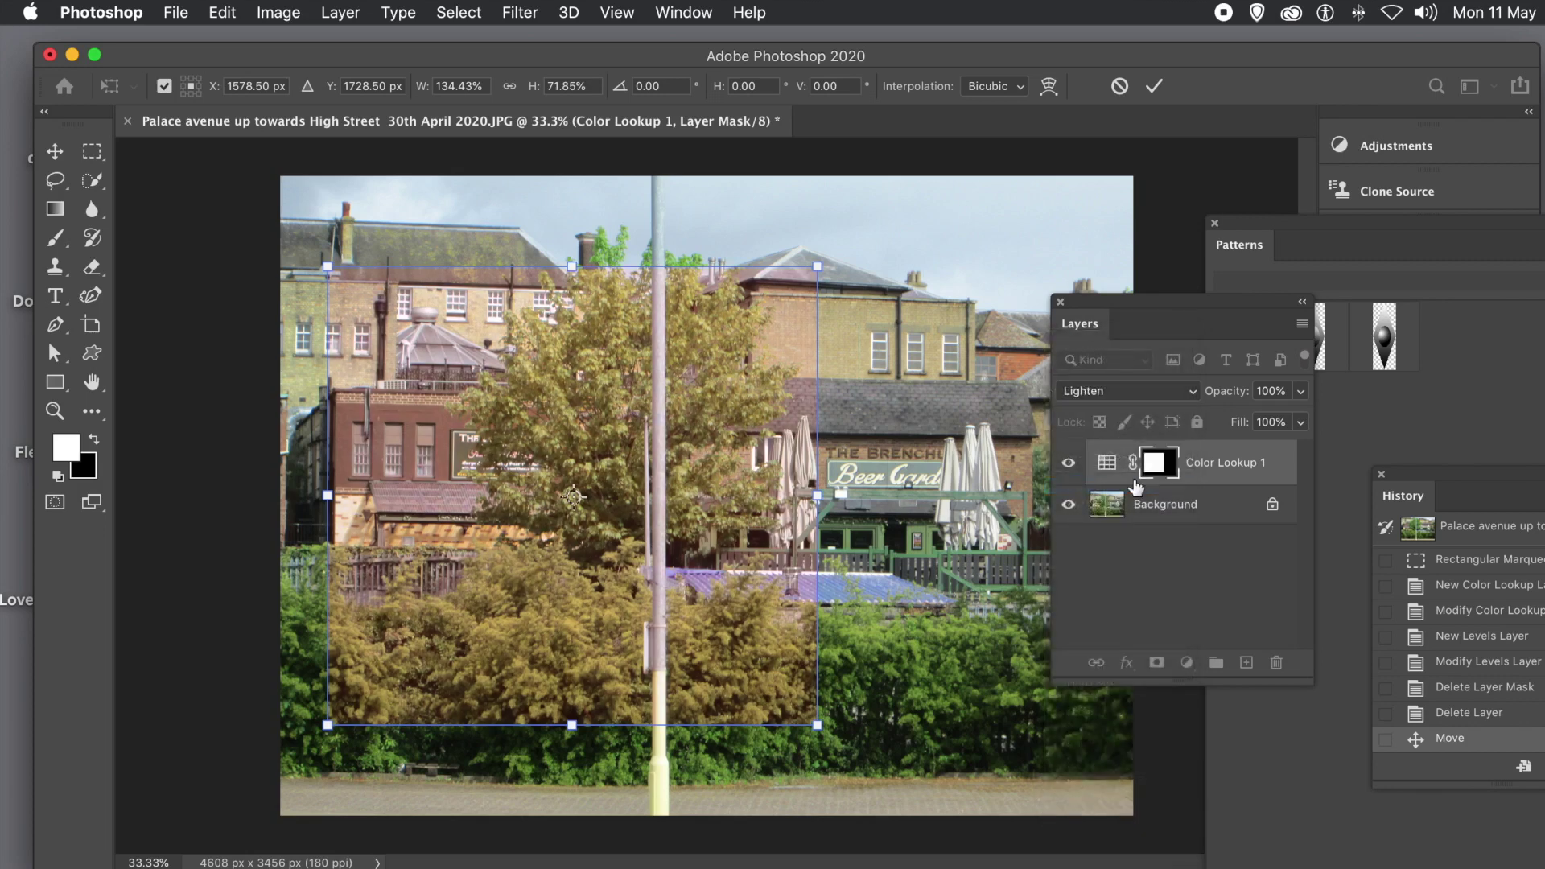
{"action": "left_click", "coordinate": [1125, 392]}
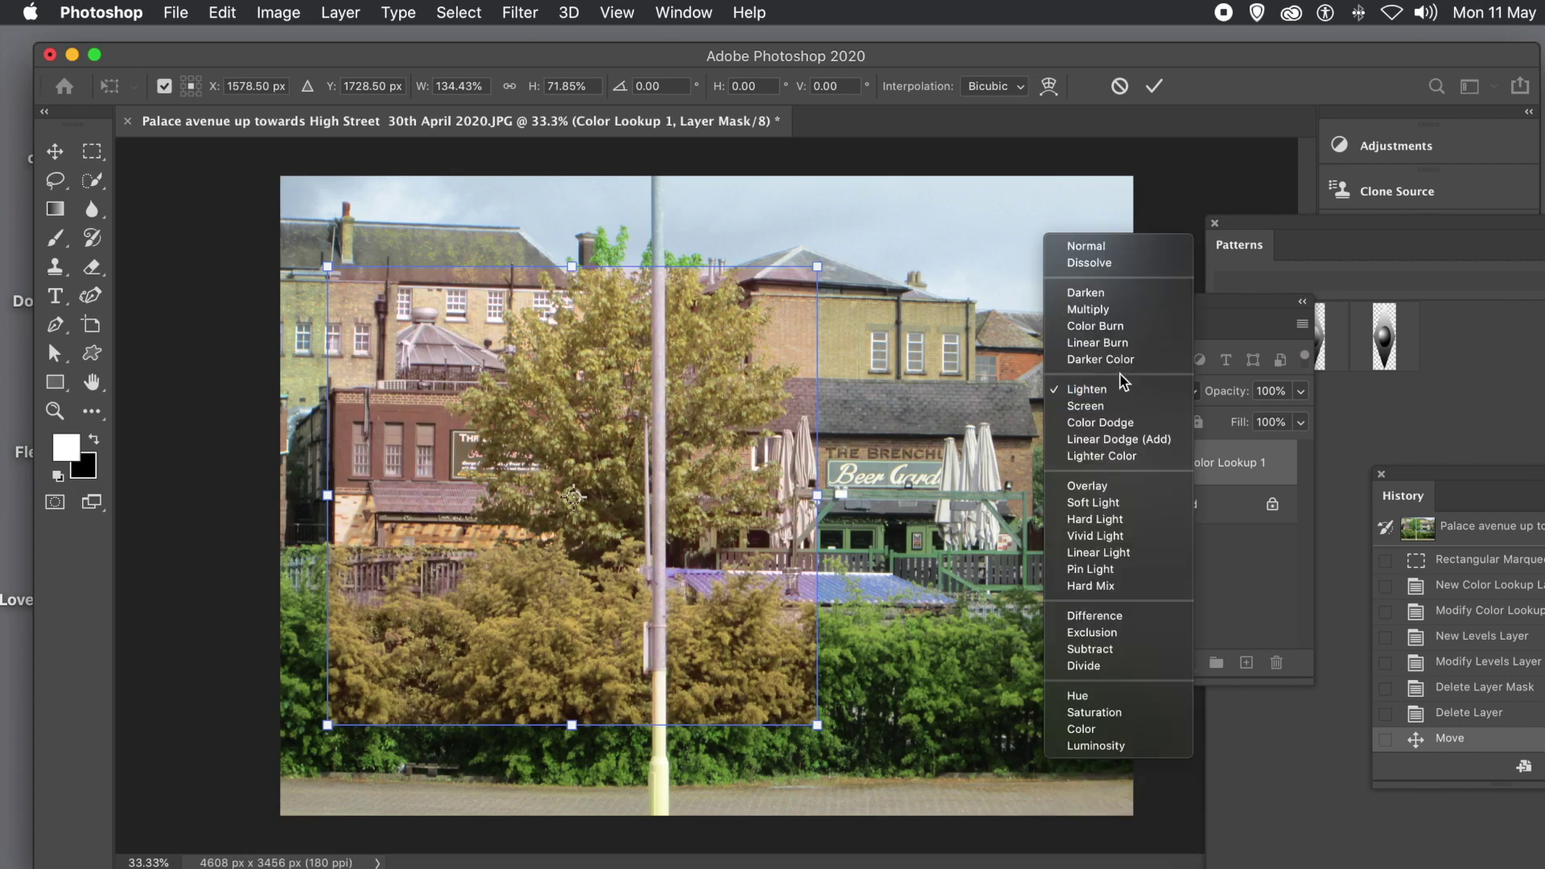
{"action": "left_click", "coordinate": [1118, 360]}
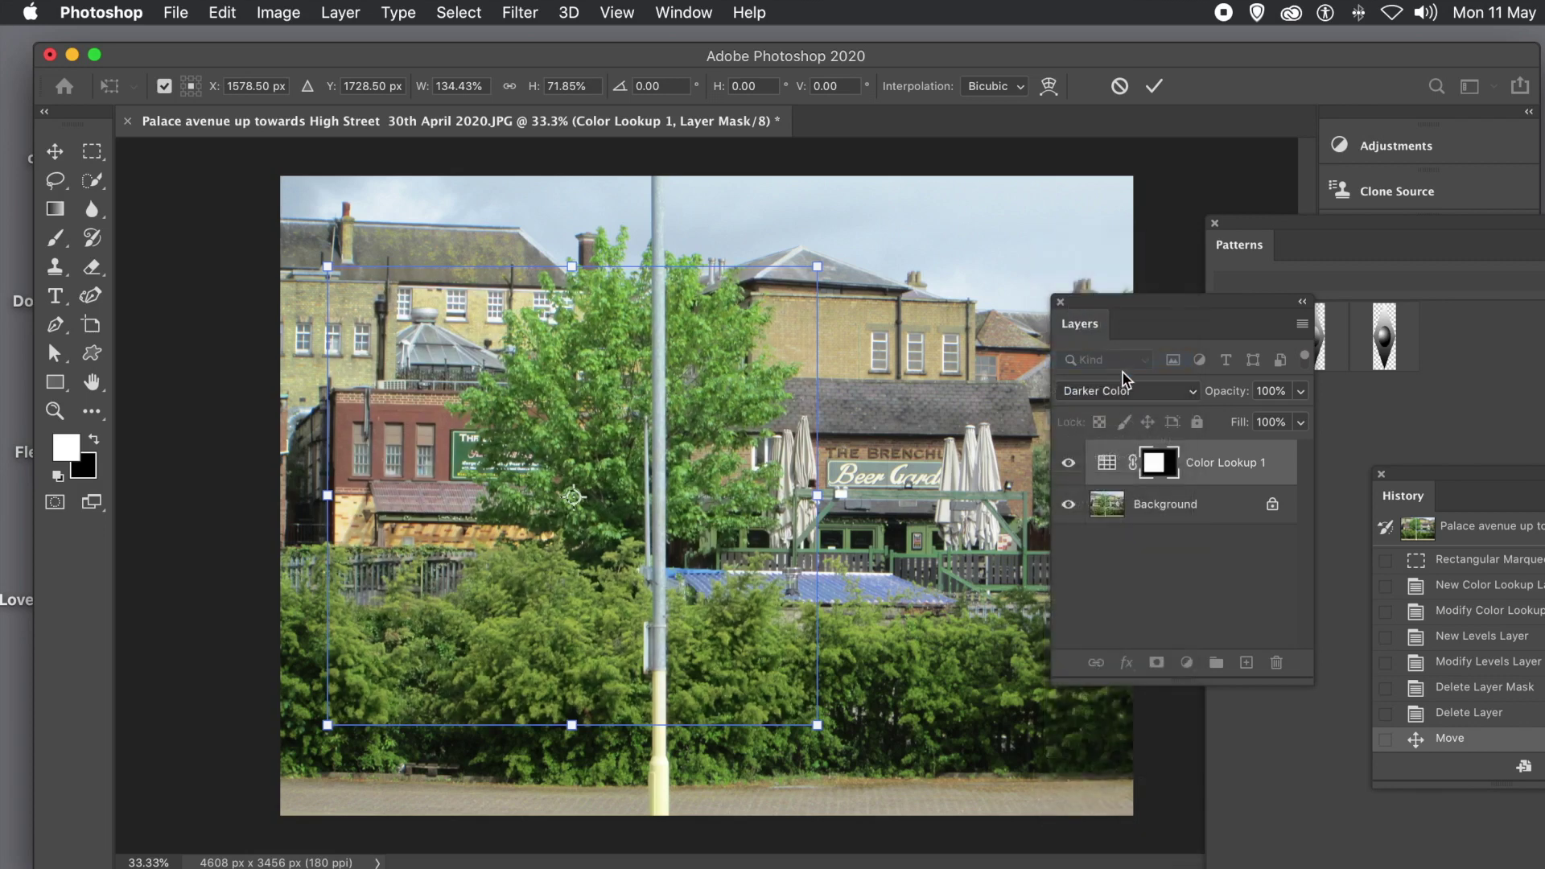
Try the Overlay, Difference and Saturation blend modes on the Color Lookup layer, then return it to Normal.
{"action": "left_click", "coordinate": [1129, 389]}
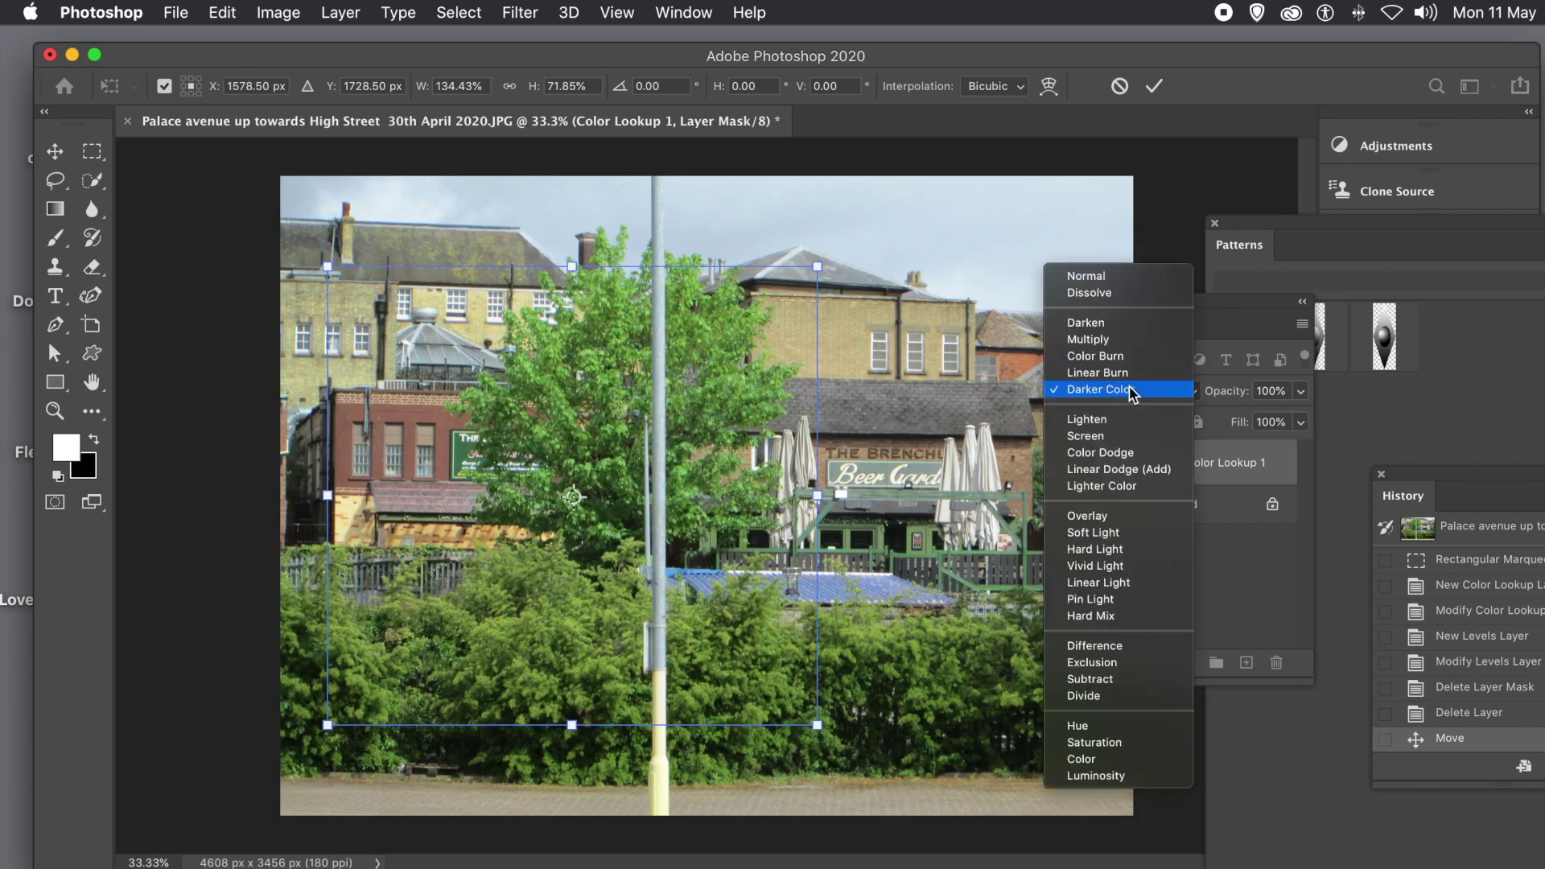
{"action": "left_click", "coordinate": [1127, 518]}
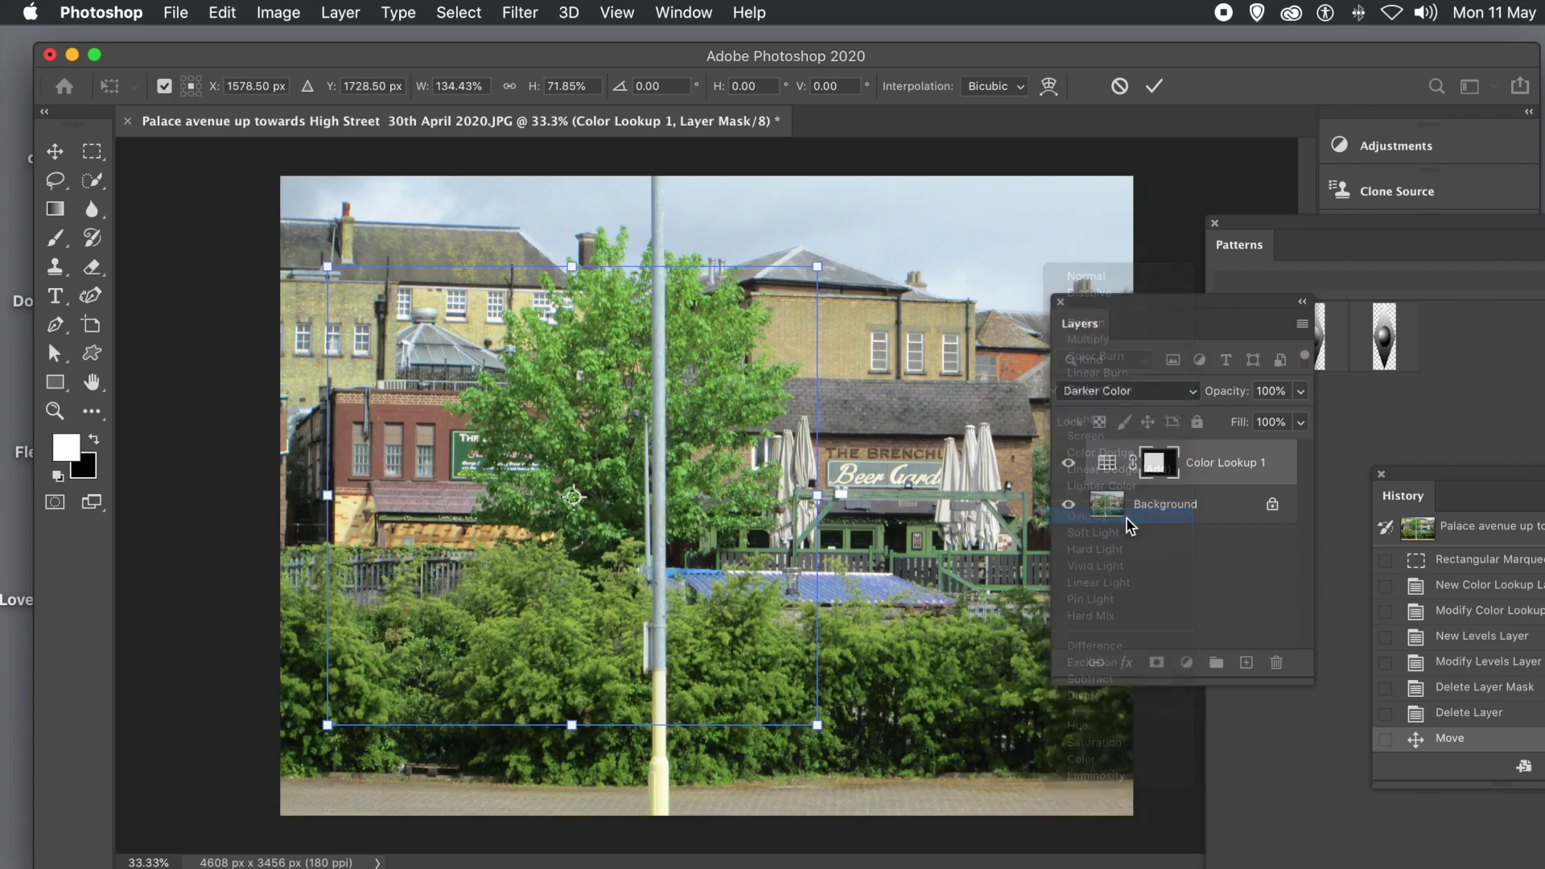
{"action": "left_click", "coordinate": [1118, 392]}
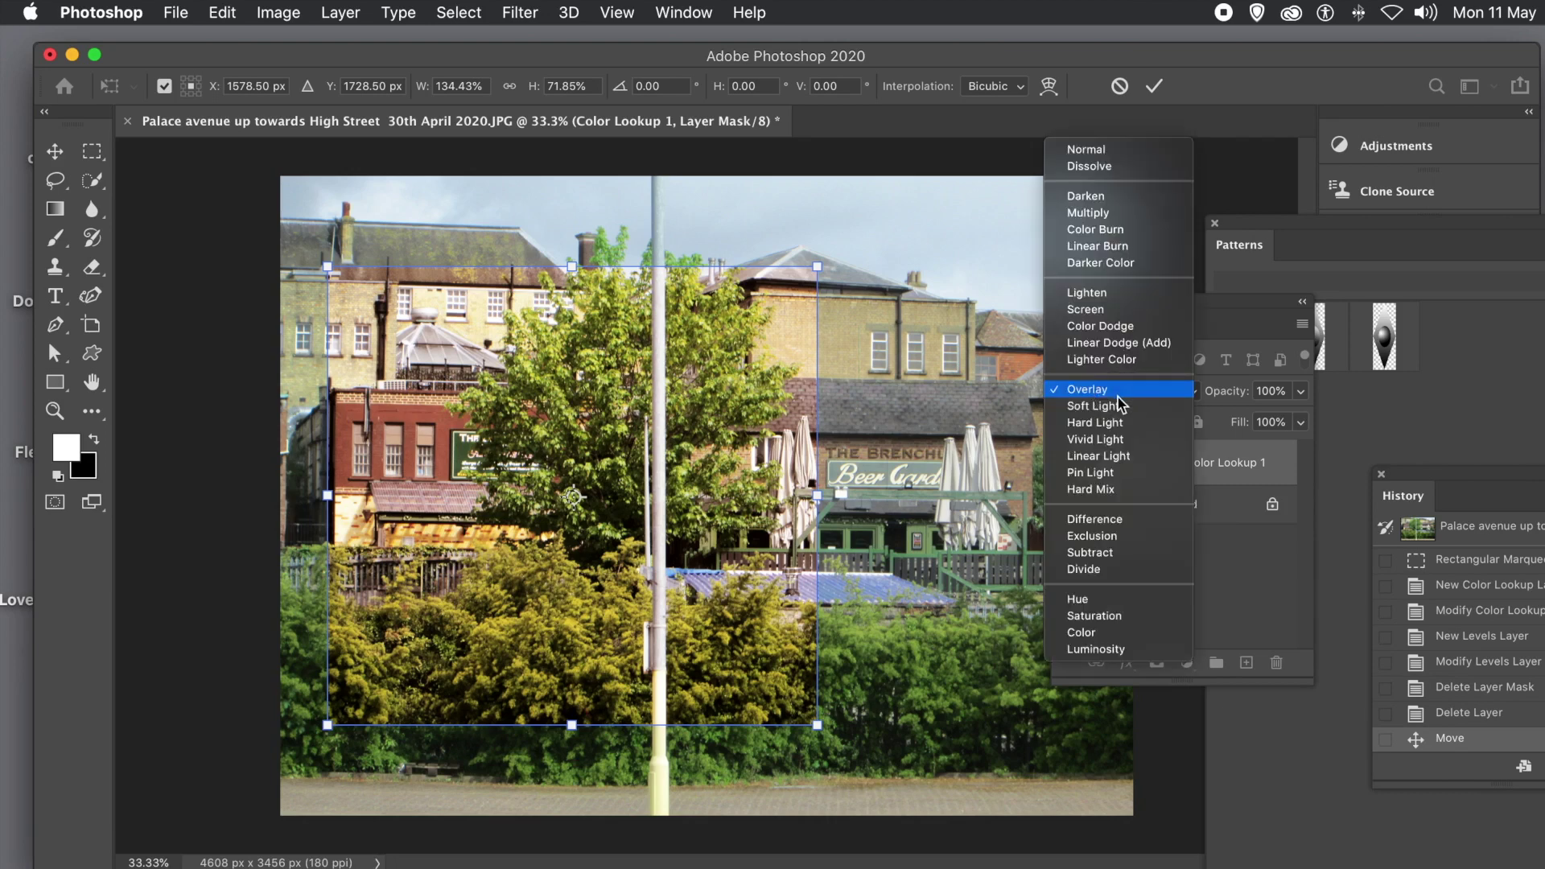
{"action": "left_click", "coordinate": [1114, 523]}
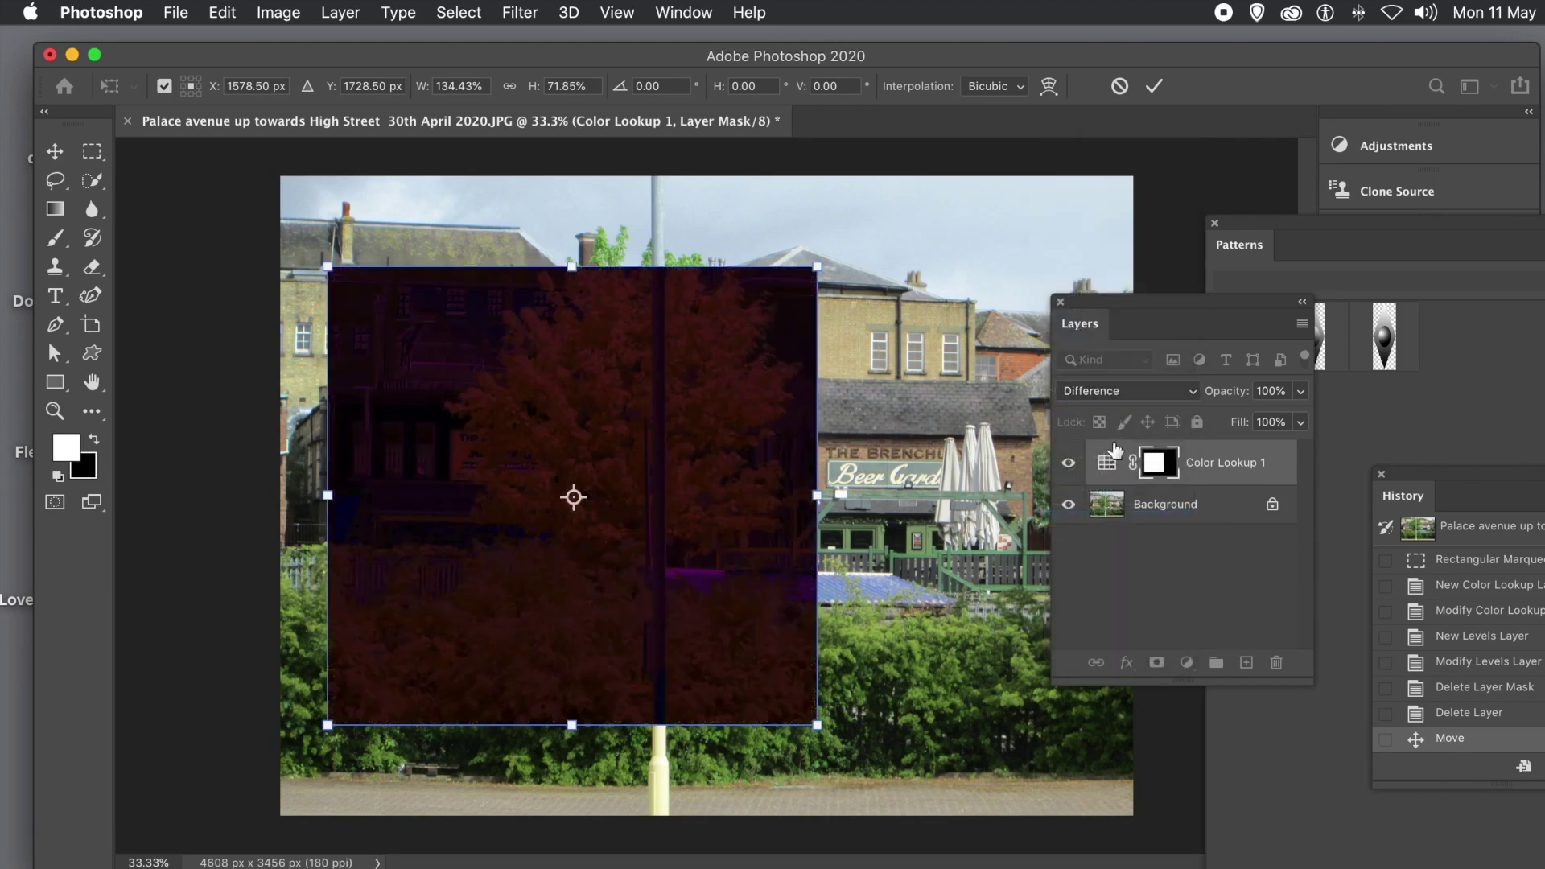
{"action": "left_click", "coordinate": [1119, 399]}
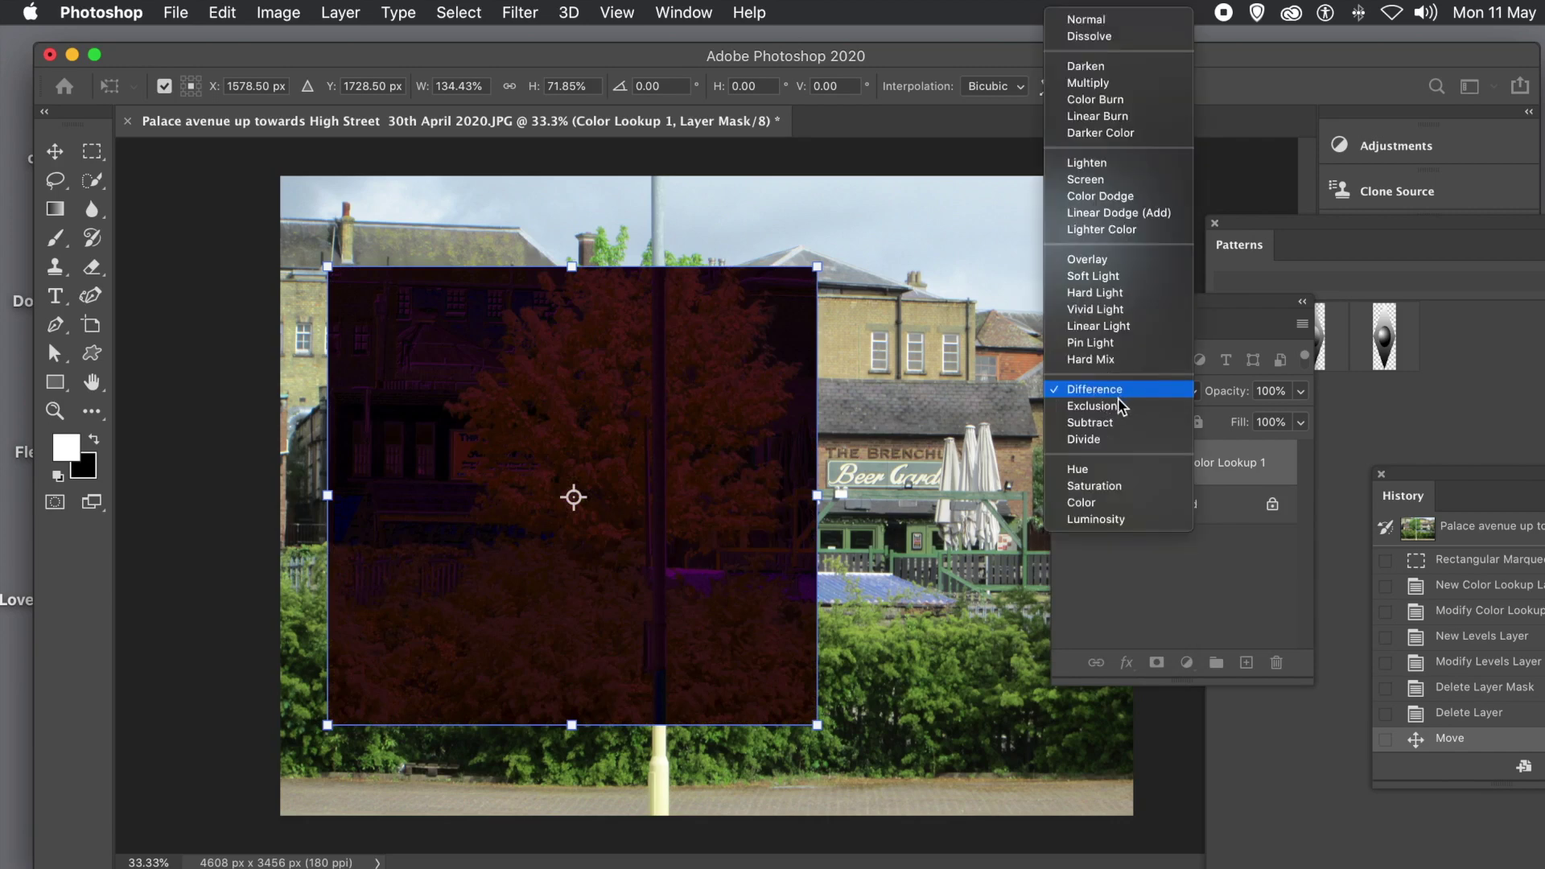
{"action": "left_click", "coordinate": [1120, 485]}
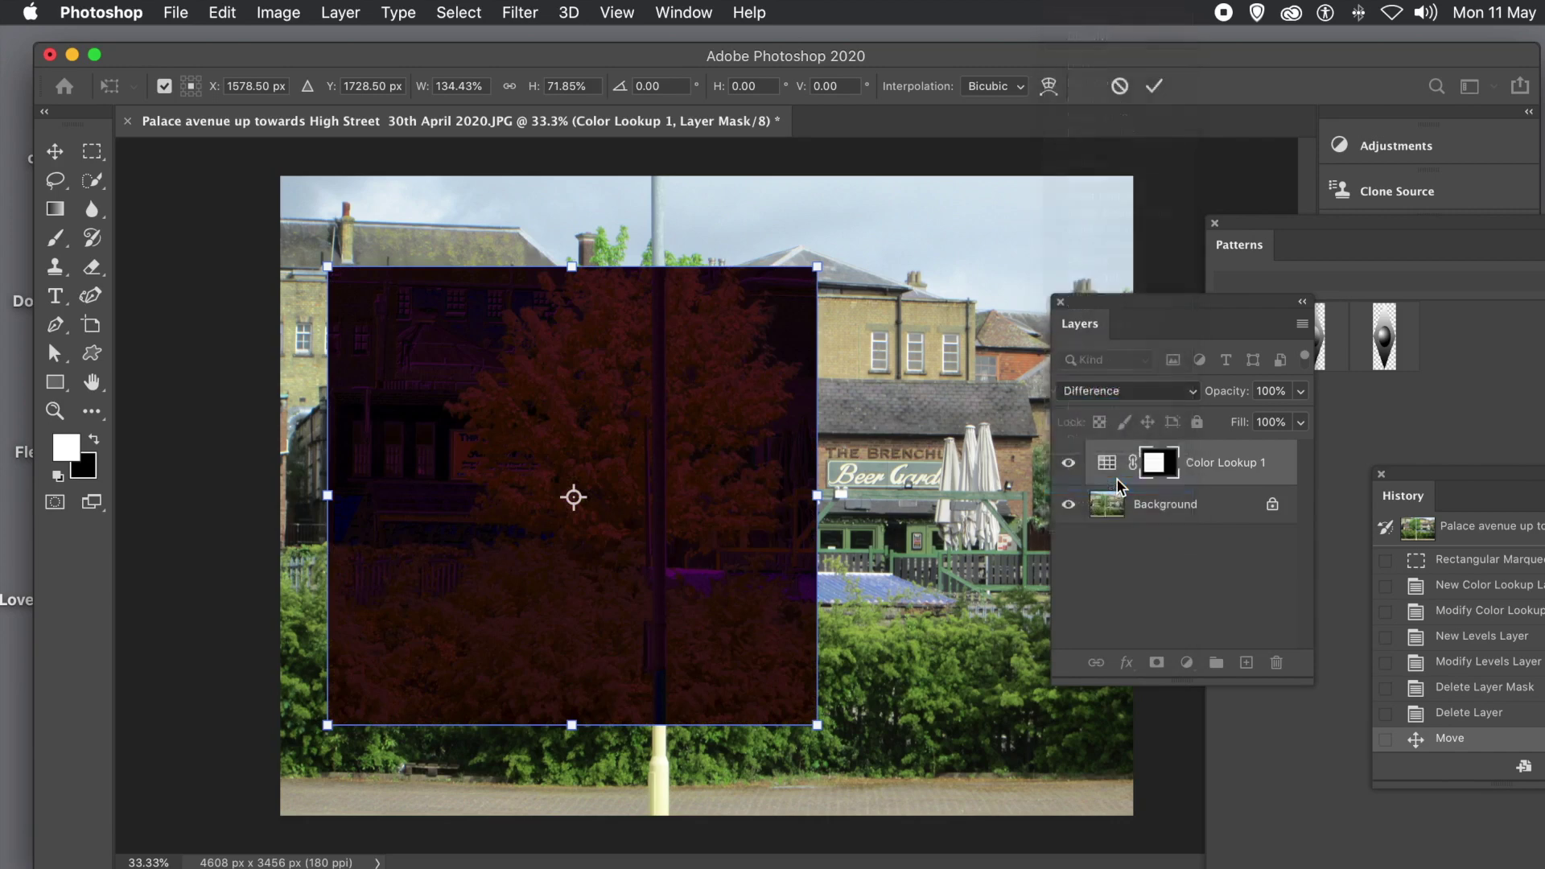
{"action": "left_click", "coordinate": [1118, 394]}
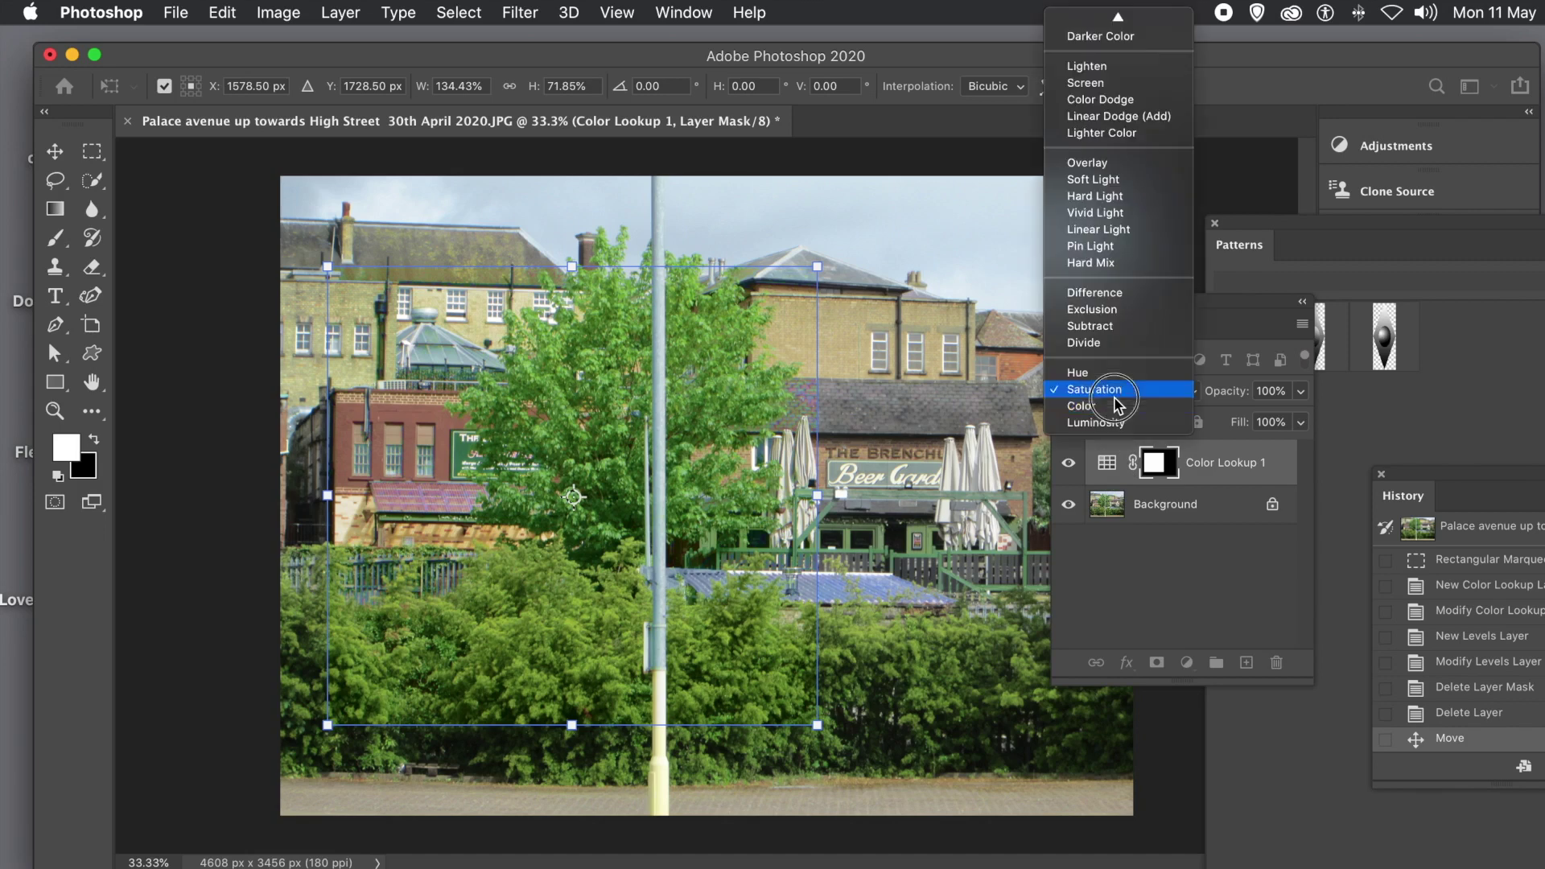
{"action": "left_click", "coordinate": [1096, 19]}
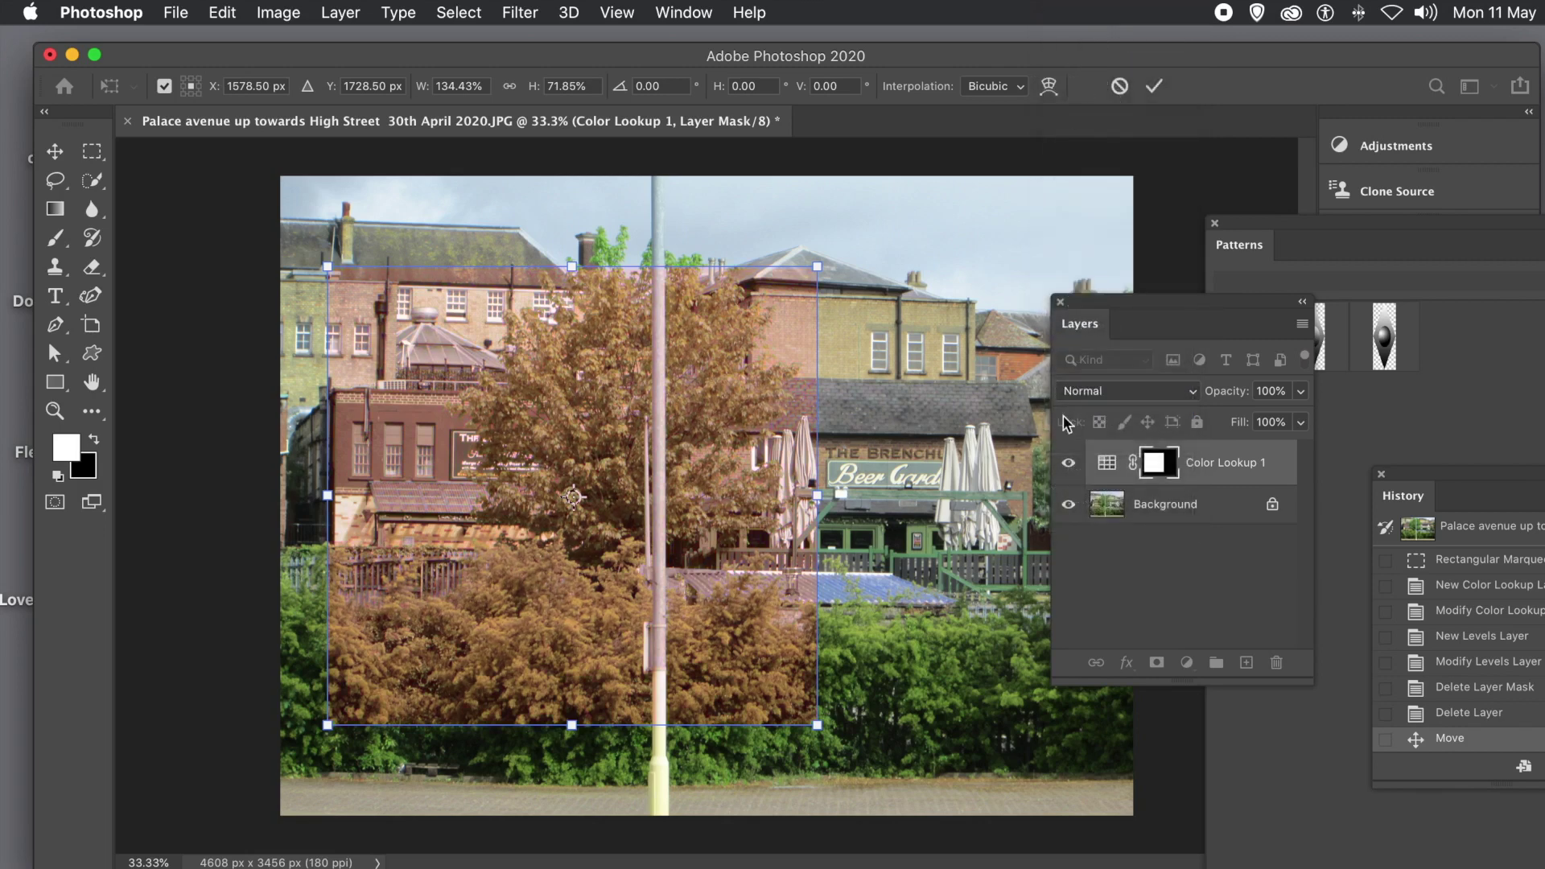
Lower the Color Lookup layer's opacity to 18% and bring it back to 100%.
{"action": "left_click", "coordinate": [1301, 392]}
{"action": "left_click_drag", "start_coordinate": [1303, 416], "coordinate": [1216, 417]}
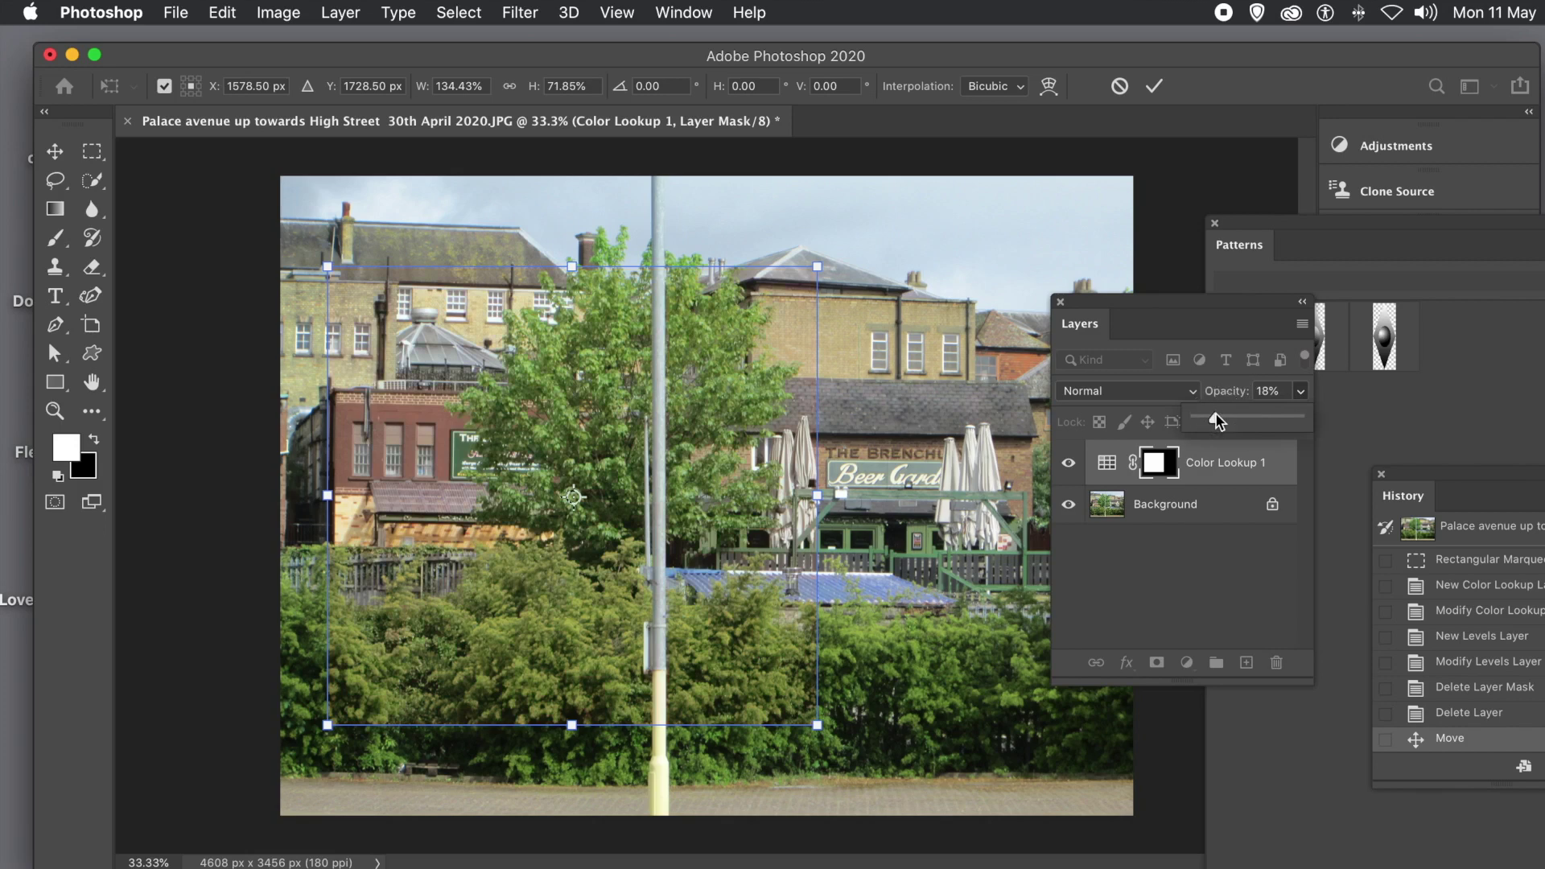
{"action": "left_click_drag", "start_coordinate": [1218, 420], "coordinate": [1338, 425]}
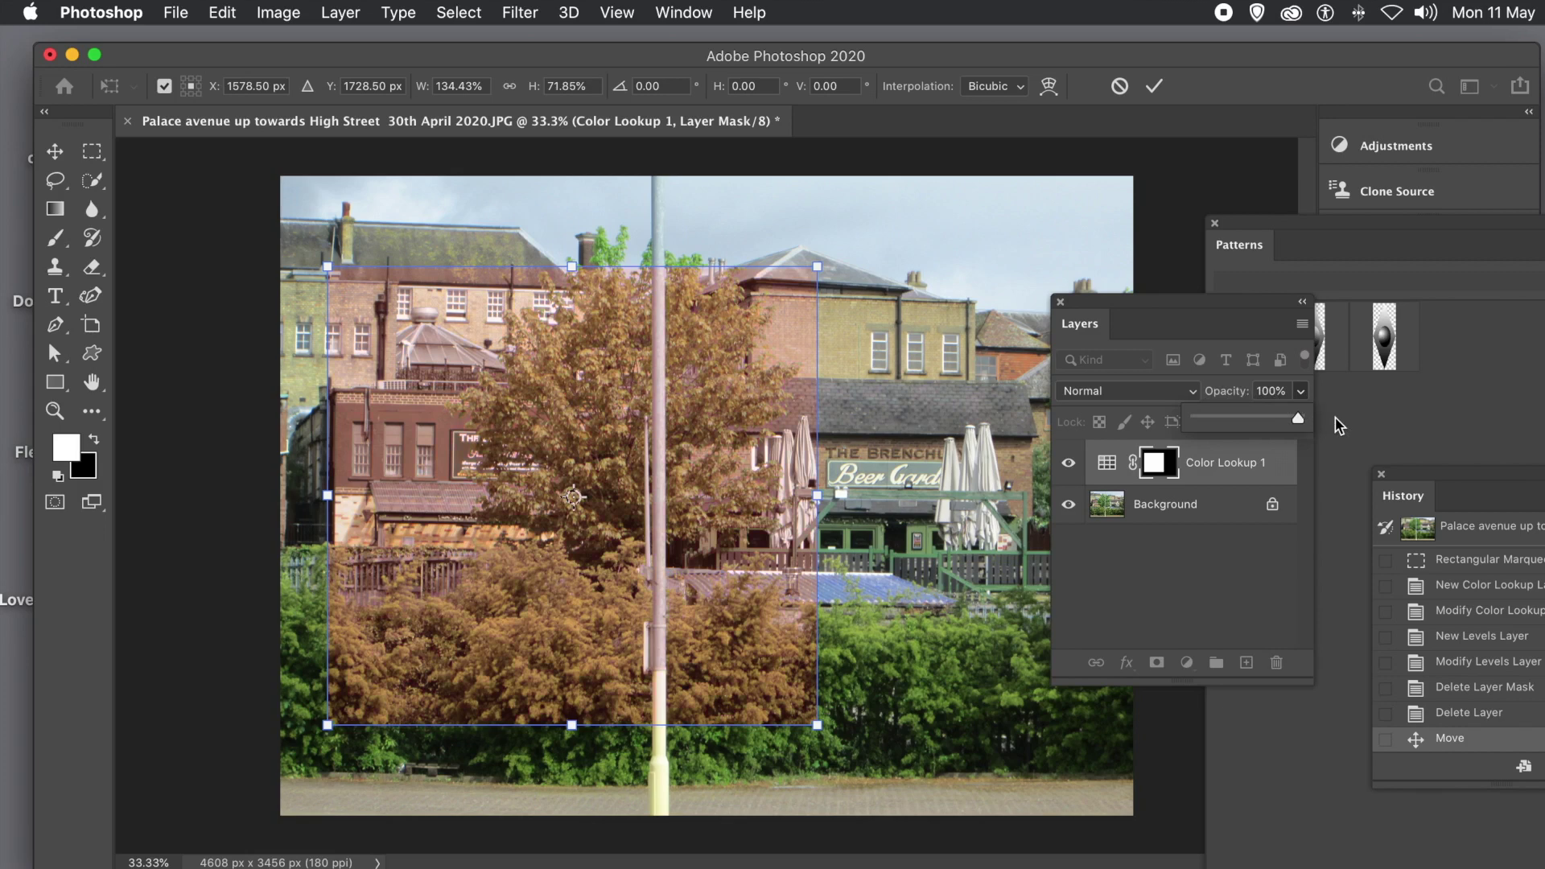
{"action": "left_click", "coordinate": [1199, 302]}
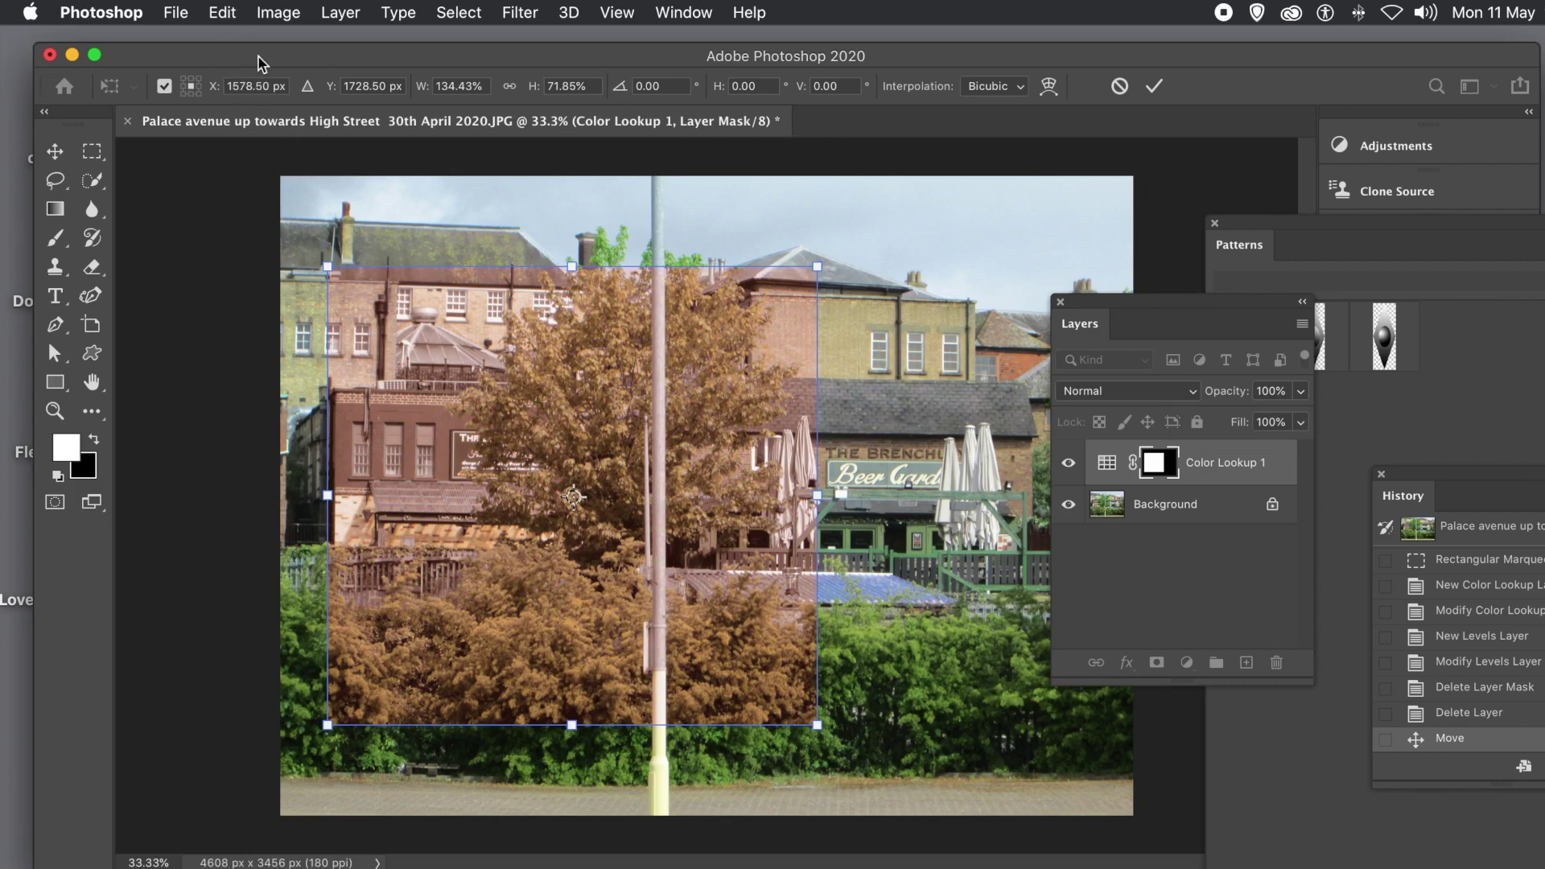
Try a custom Warp on the Color Lookup mask by bending its edges inward and outward, and cancel the transform.
{"action": "left_click", "coordinate": [221, 14]}
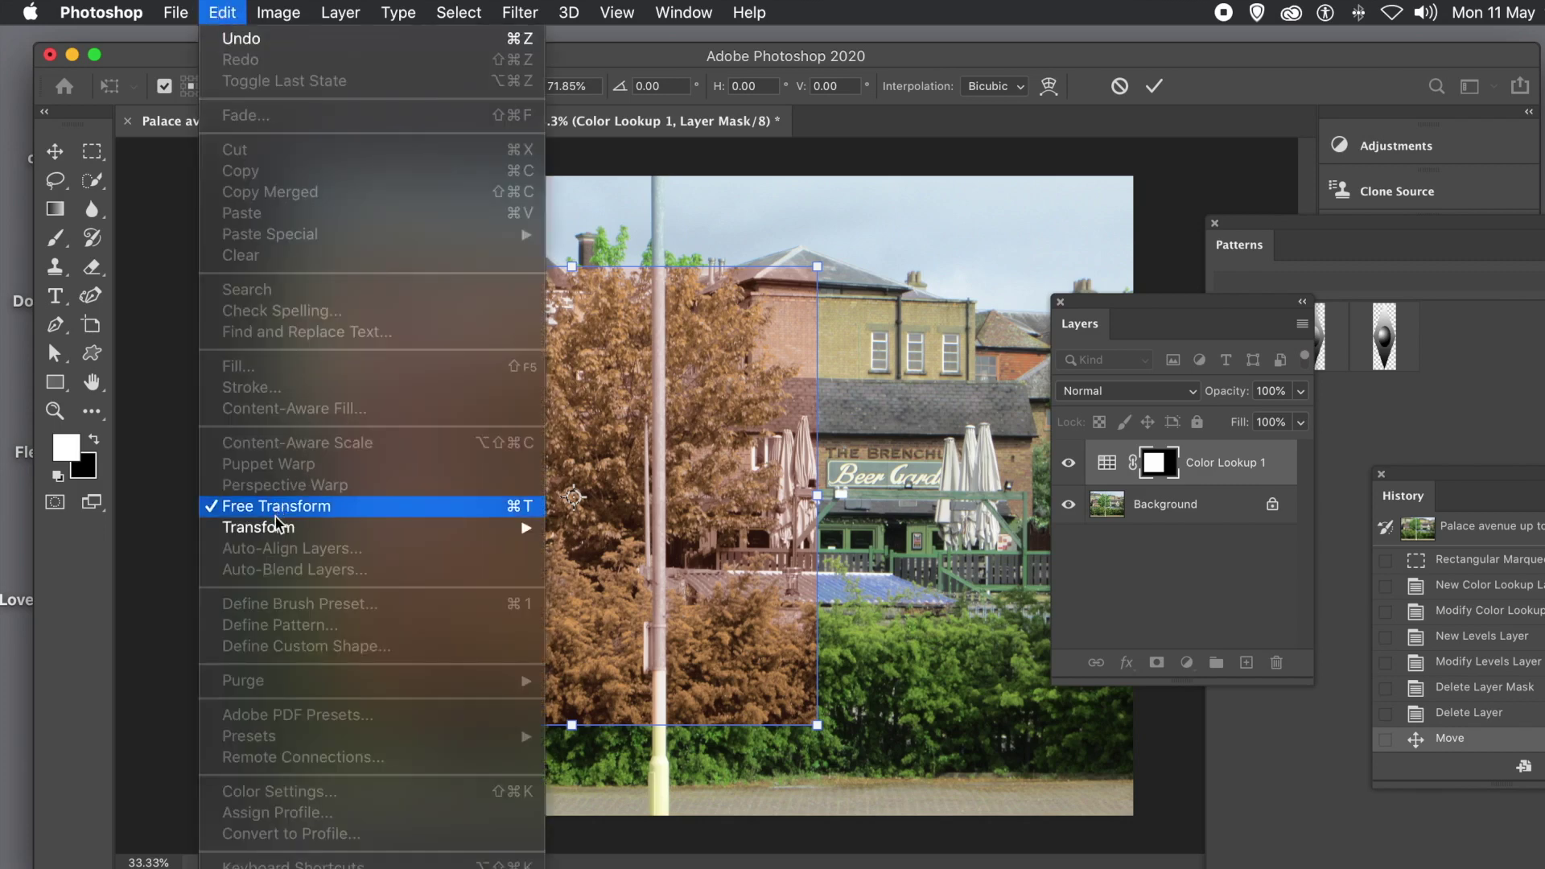
{"action": "mouse_move", "coordinate": [278, 528]}
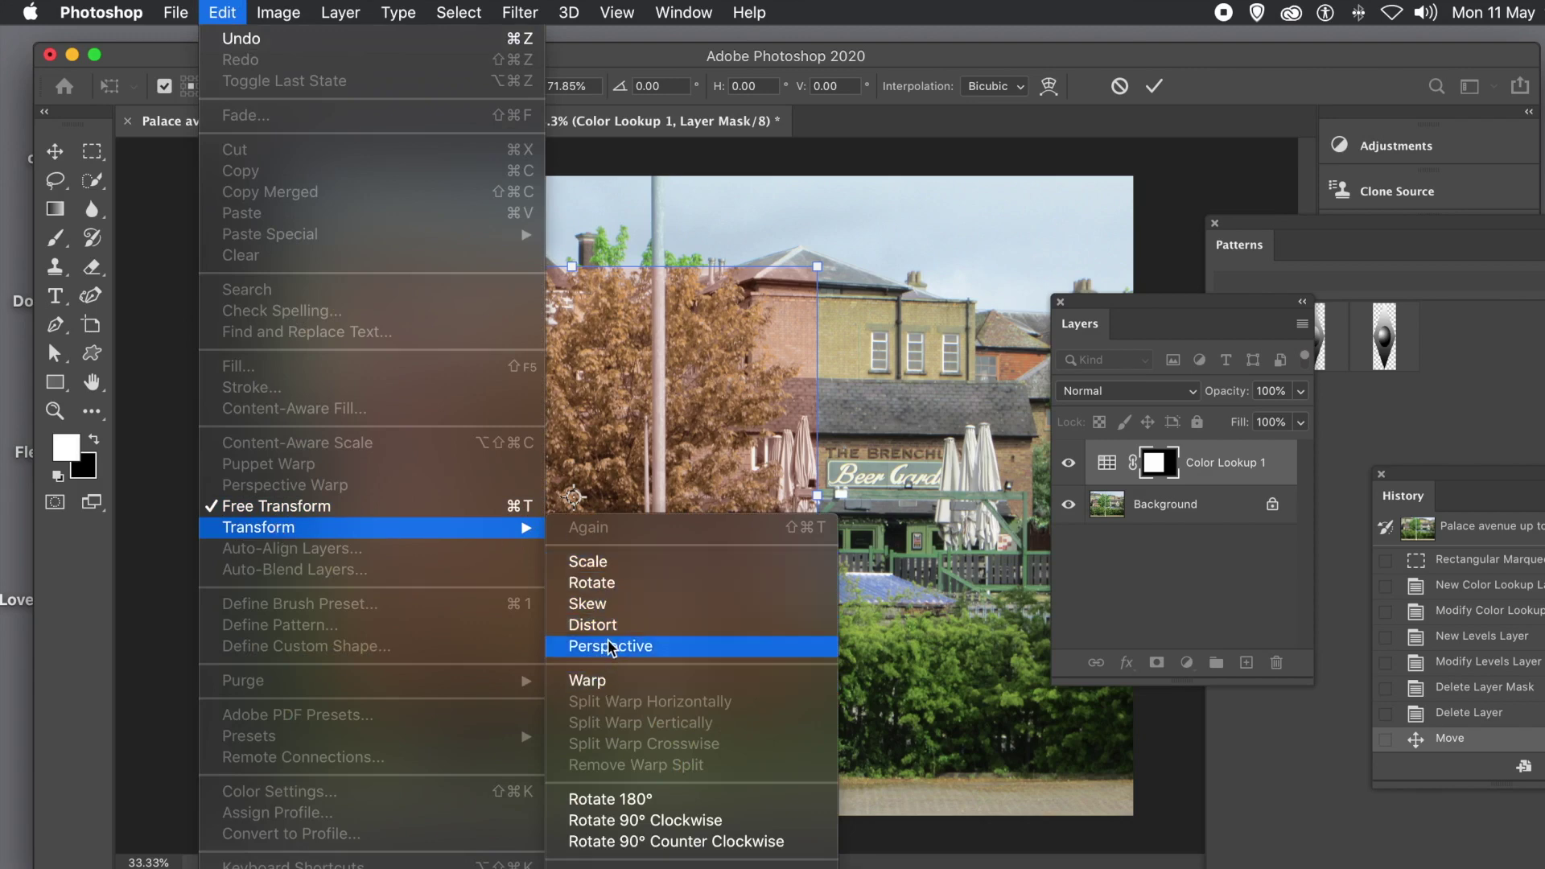
{"action": "left_click", "coordinate": [597, 682]}
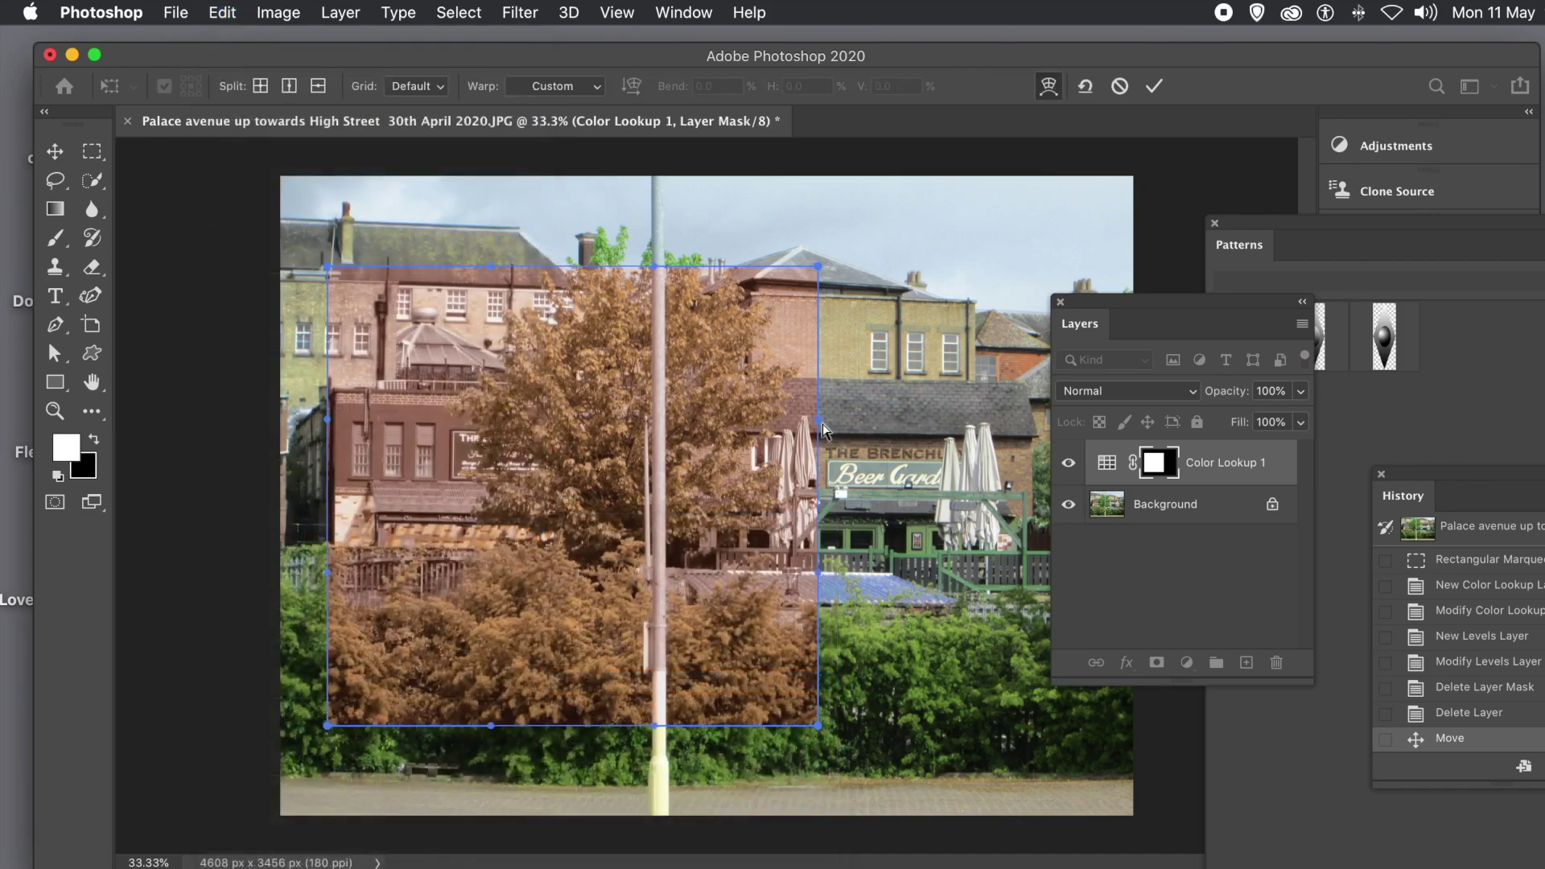
{"action": "left_click_drag", "start_coordinate": [821, 423], "coordinate": [512, 406]}
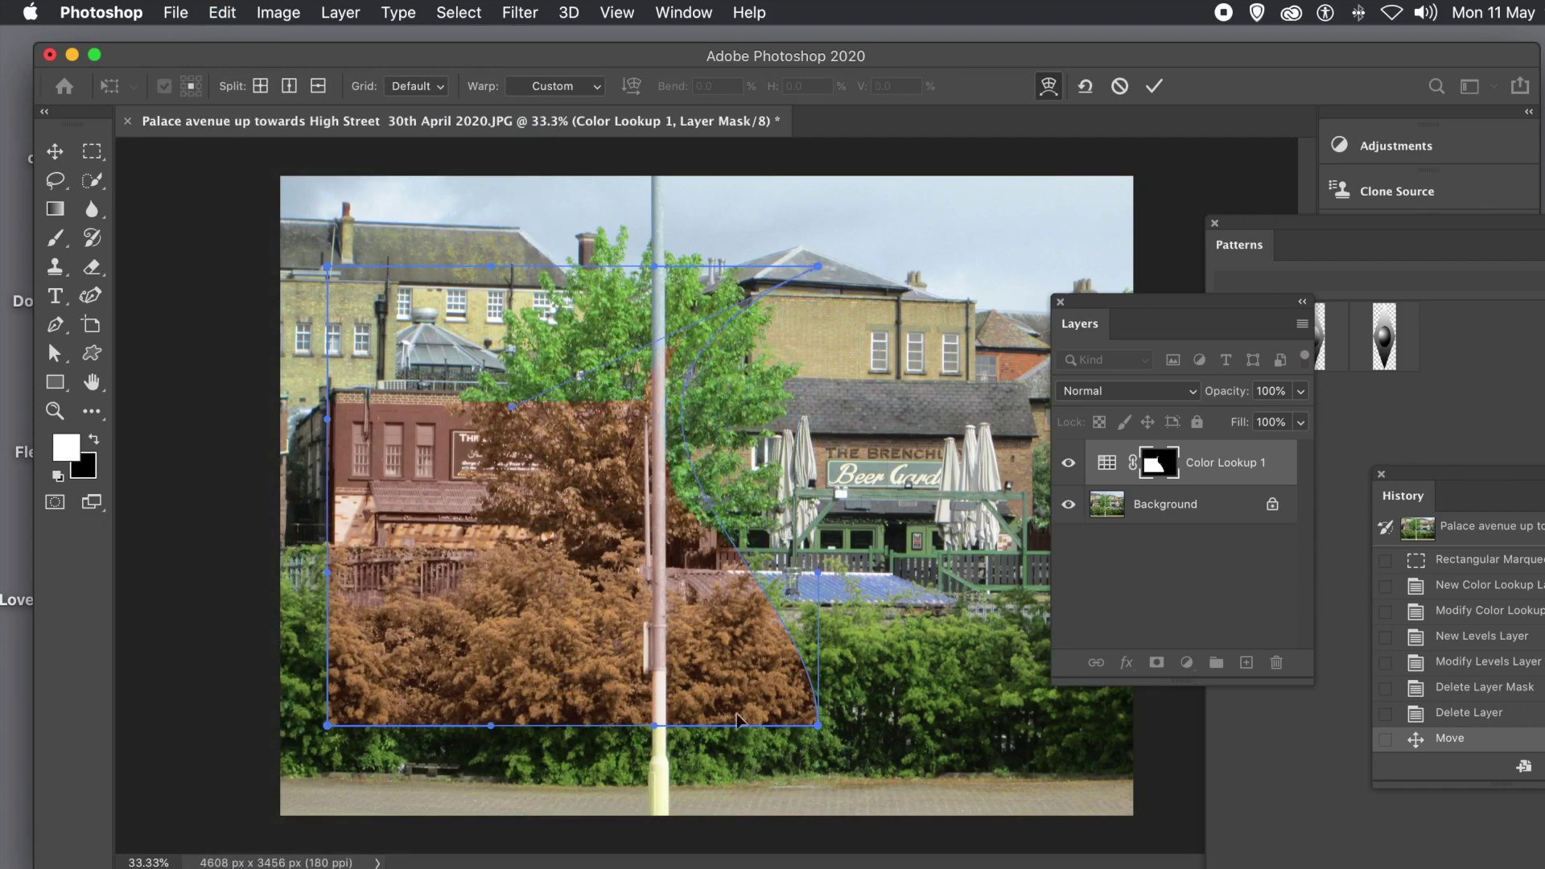
{"action": "left_click_drag", "start_coordinate": [656, 730], "coordinate": [499, 504]}
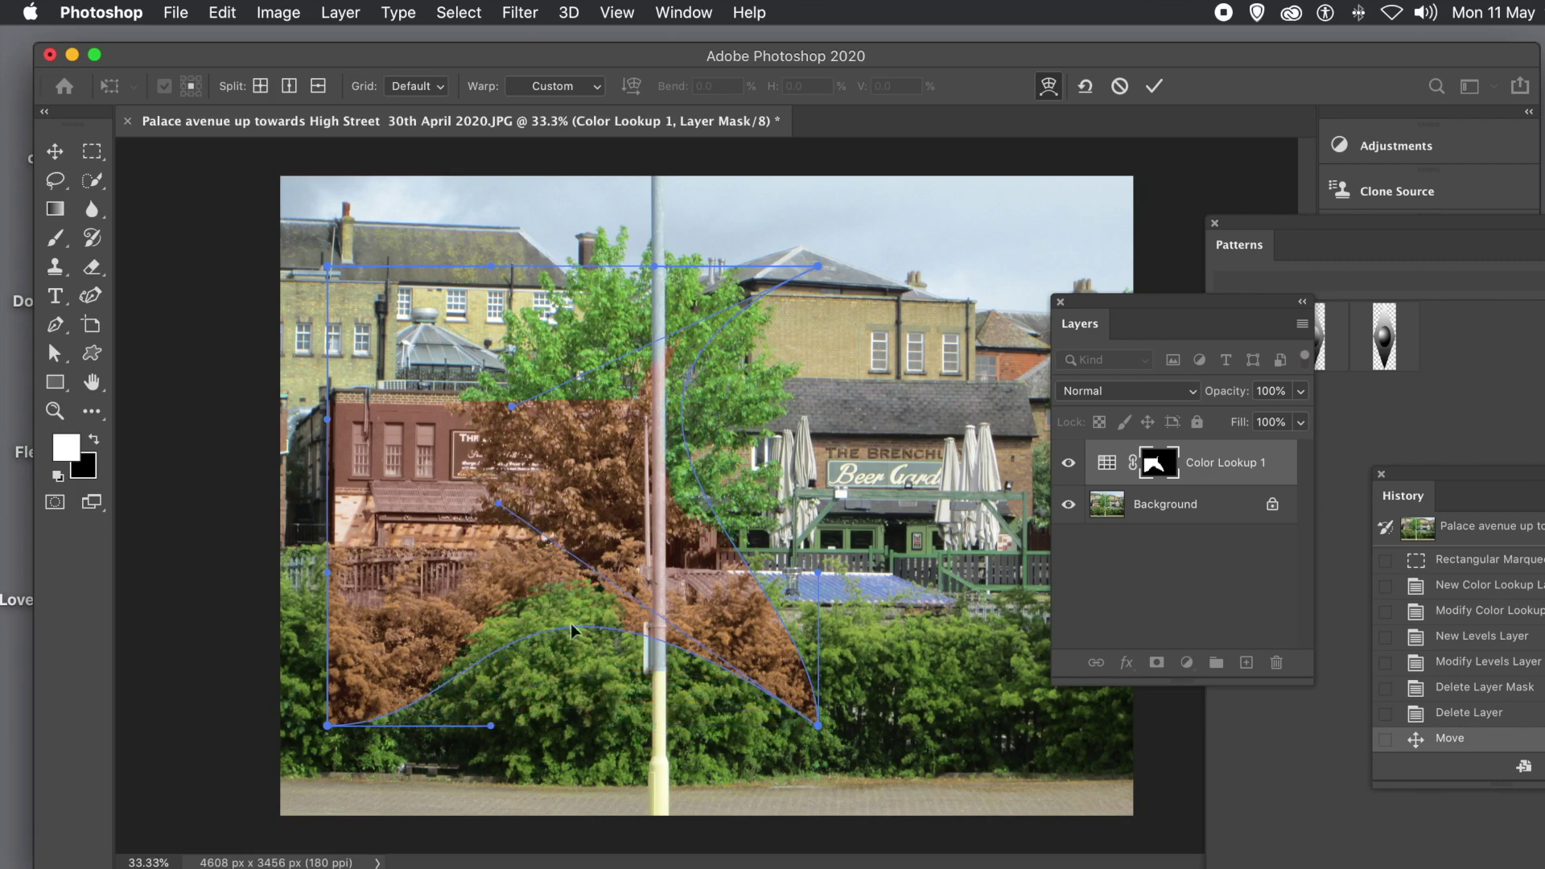
{"action": "left_click_drag", "start_coordinate": [562, 625], "coordinate": [721, 772]}
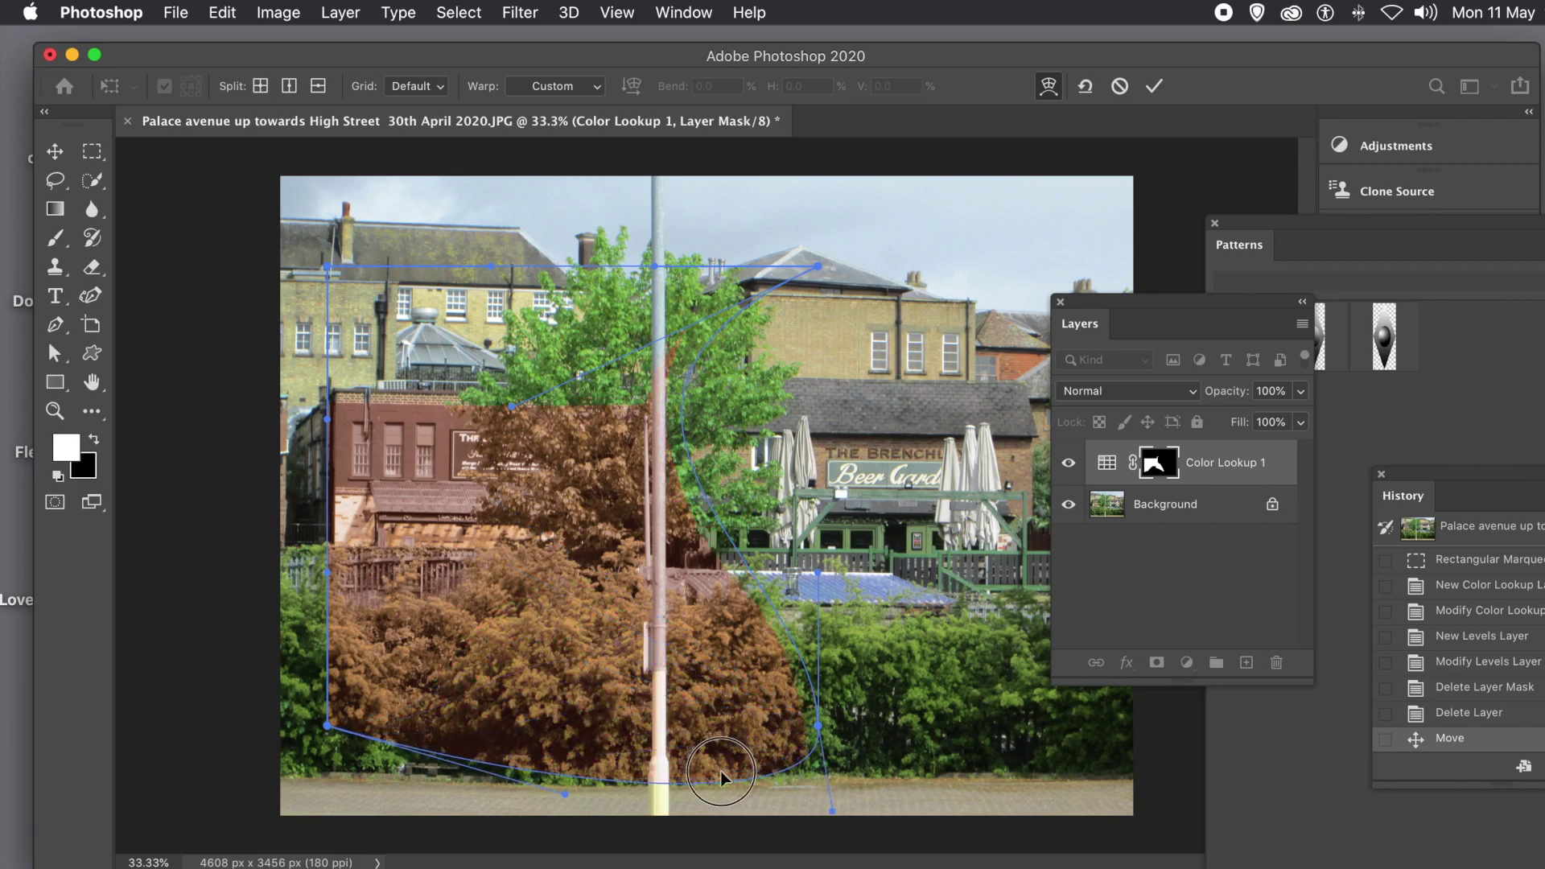
{"action": "left_click_drag", "start_coordinate": [686, 452], "coordinate": [646, 384]}
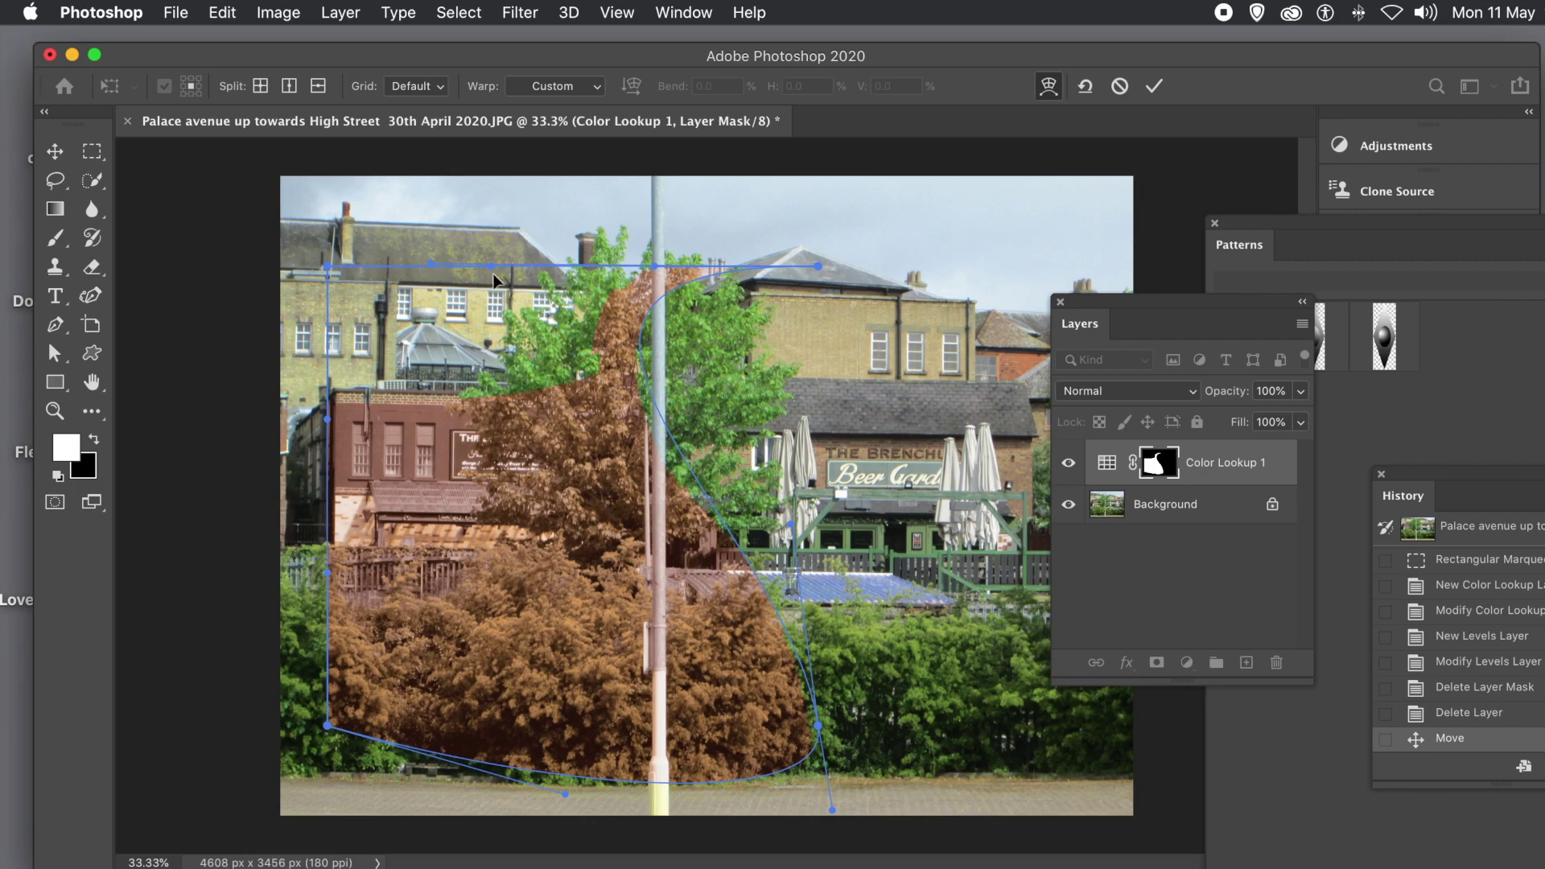
{"action": "left_click_drag", "start_coordinate": [489, 266], "coordinate": [477, 434]}
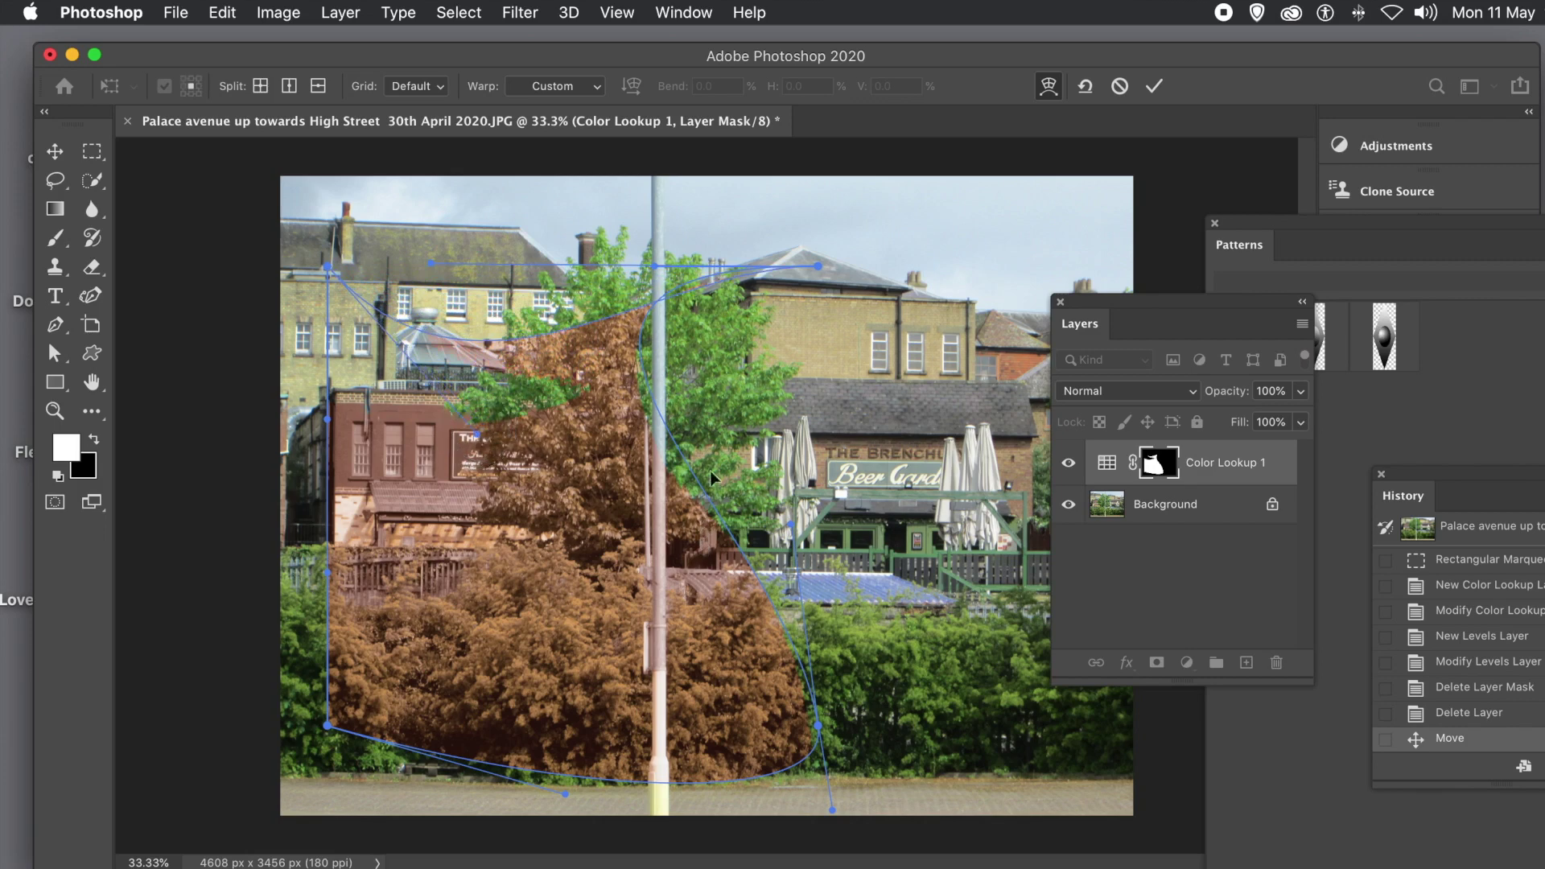
{"action": "left_click", "coordinate": [1119, 86]}
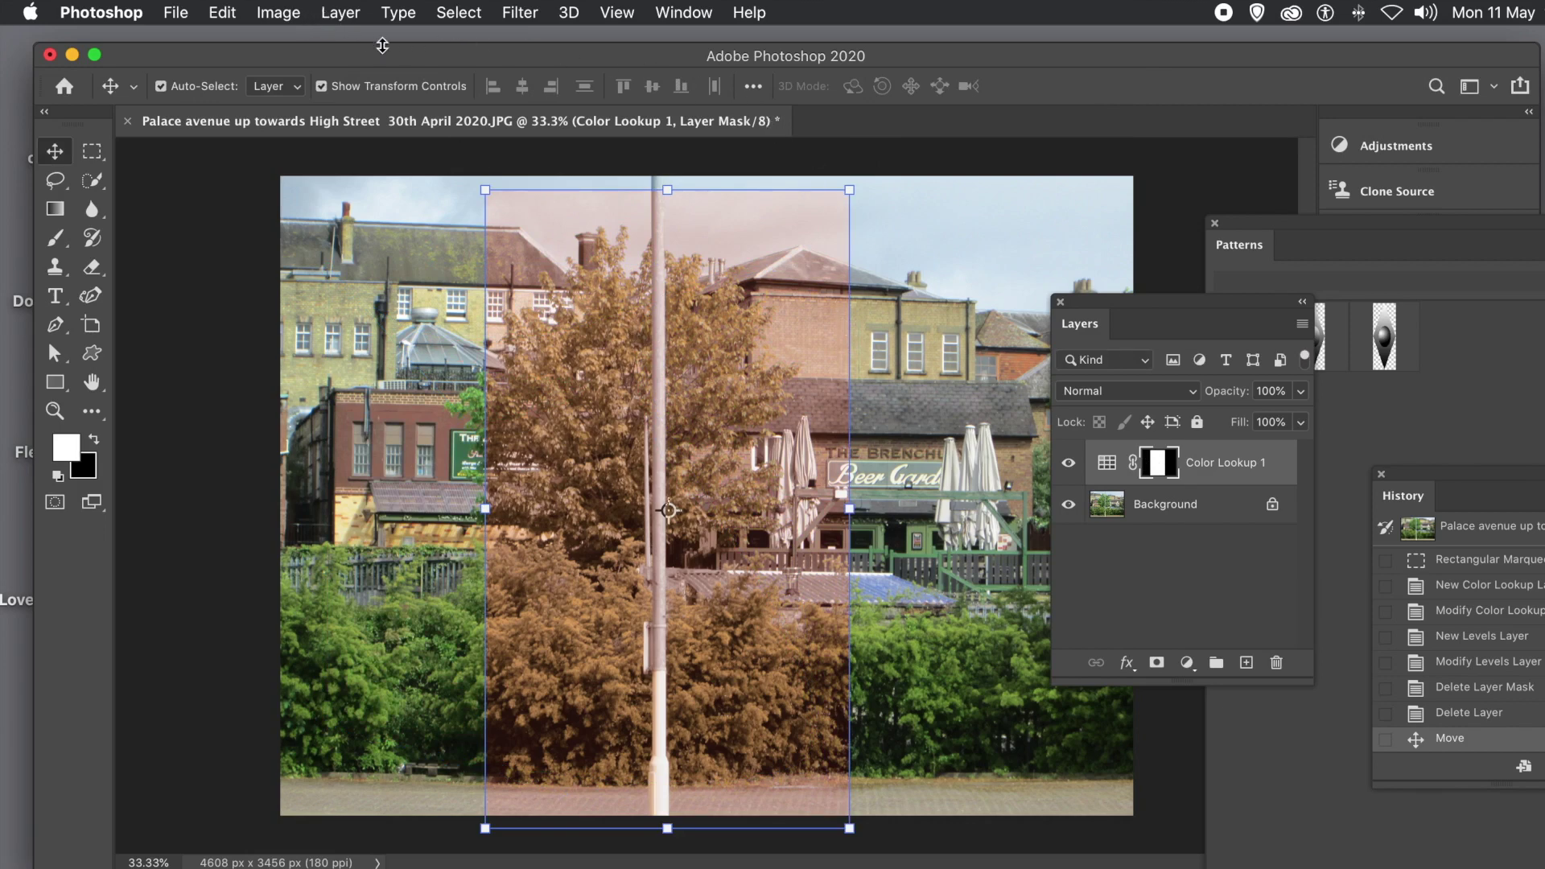
Add a Drop Shadow to the Color Lookup layer with a 59° angle and a distance of 479 px.
{"action": "left_click", "coordinate": [341, 13]}
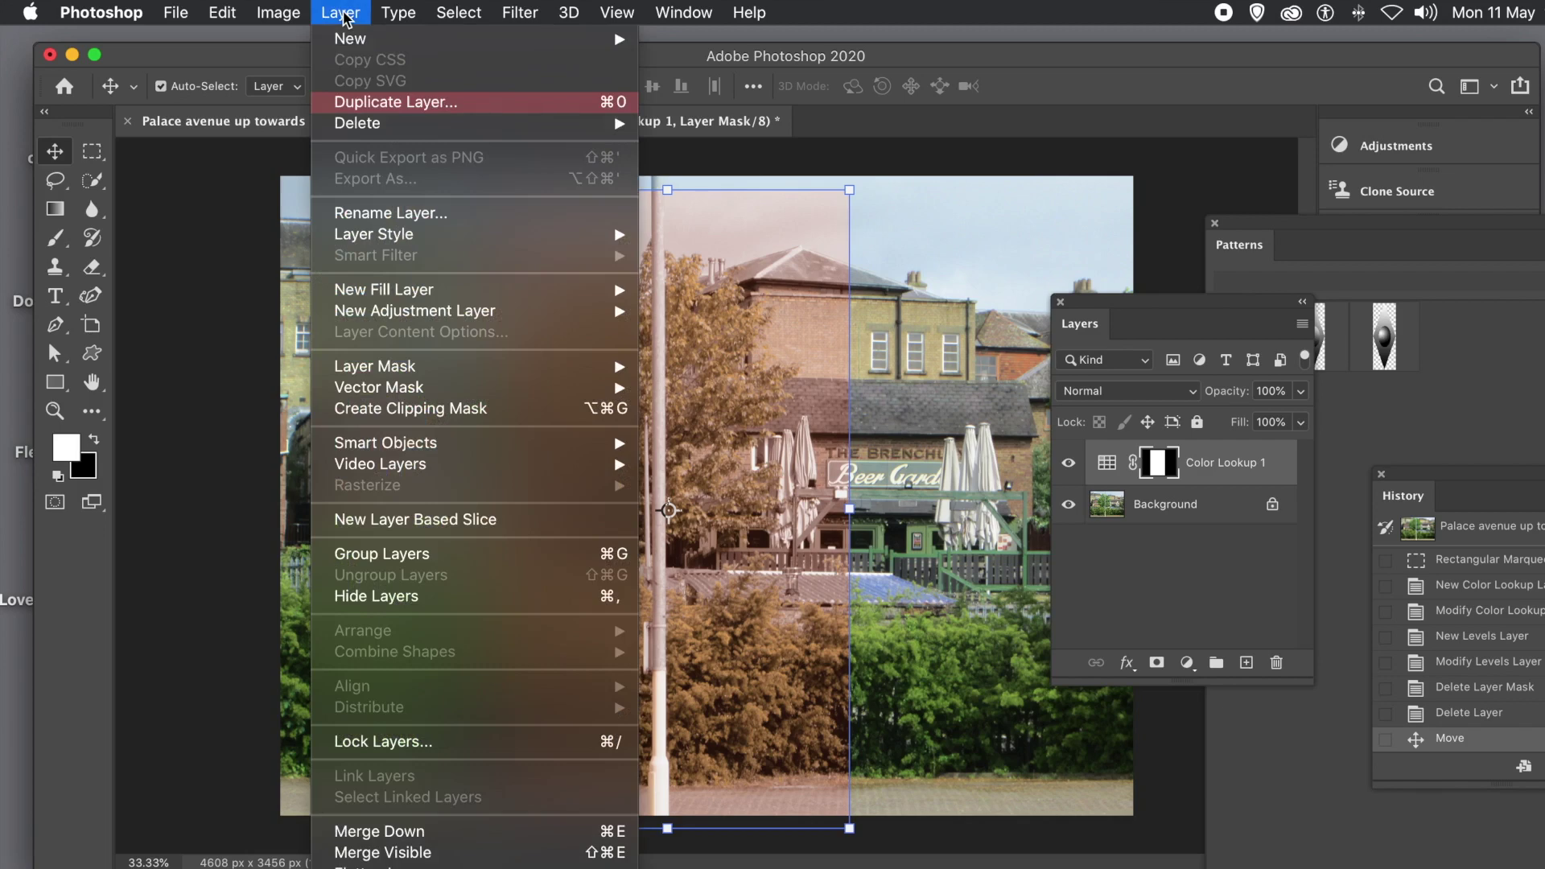
{"action": "mouse_move", "coordinate": [380, 235]}
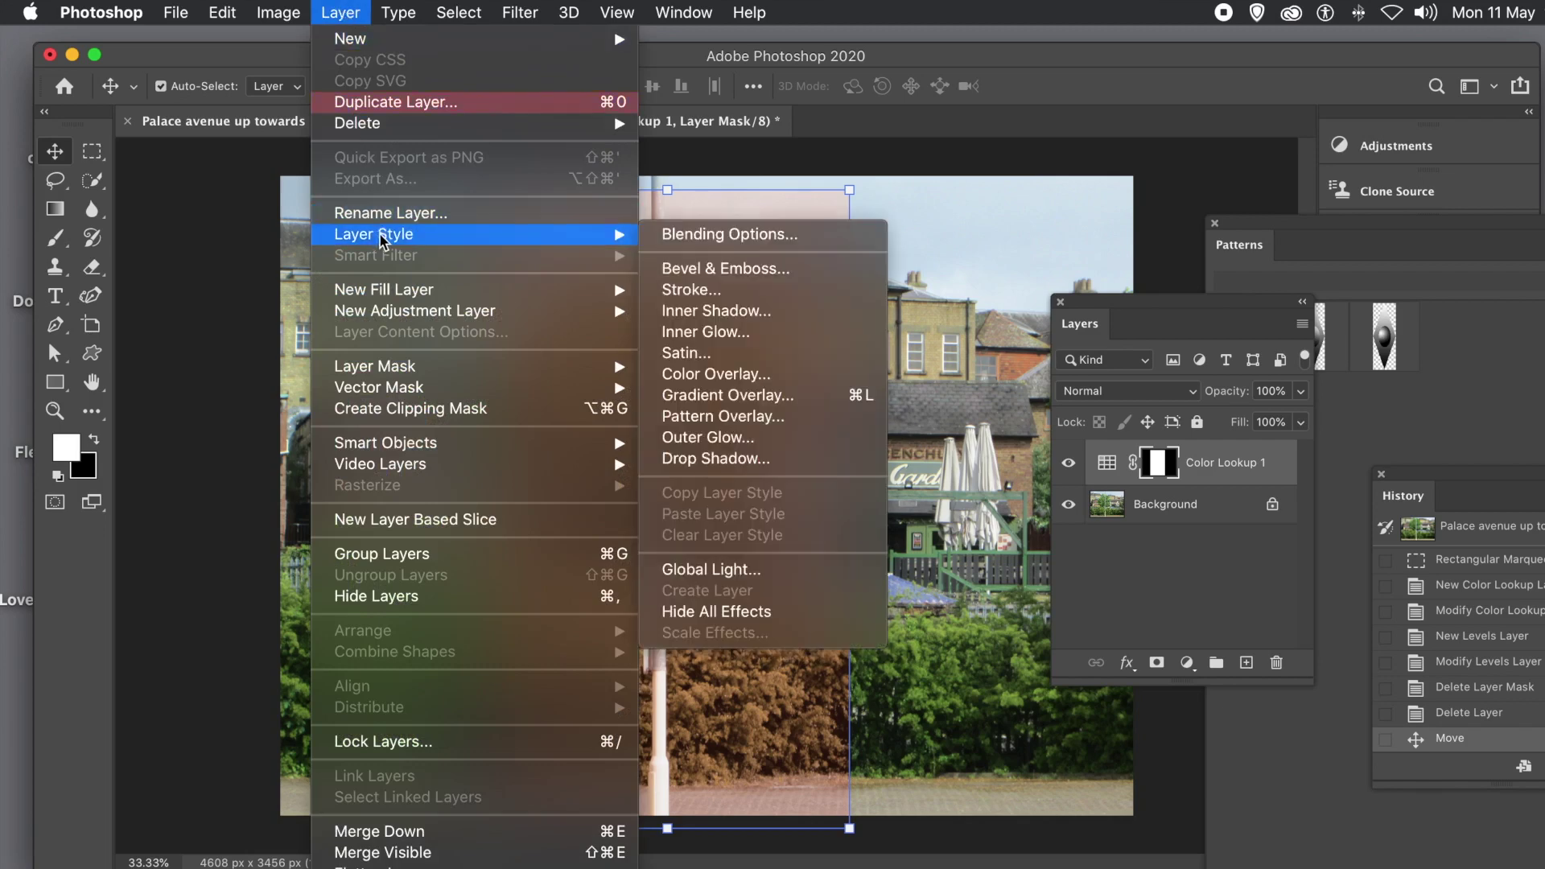
{"action": "left_click", "coordinate": [715, 461]}
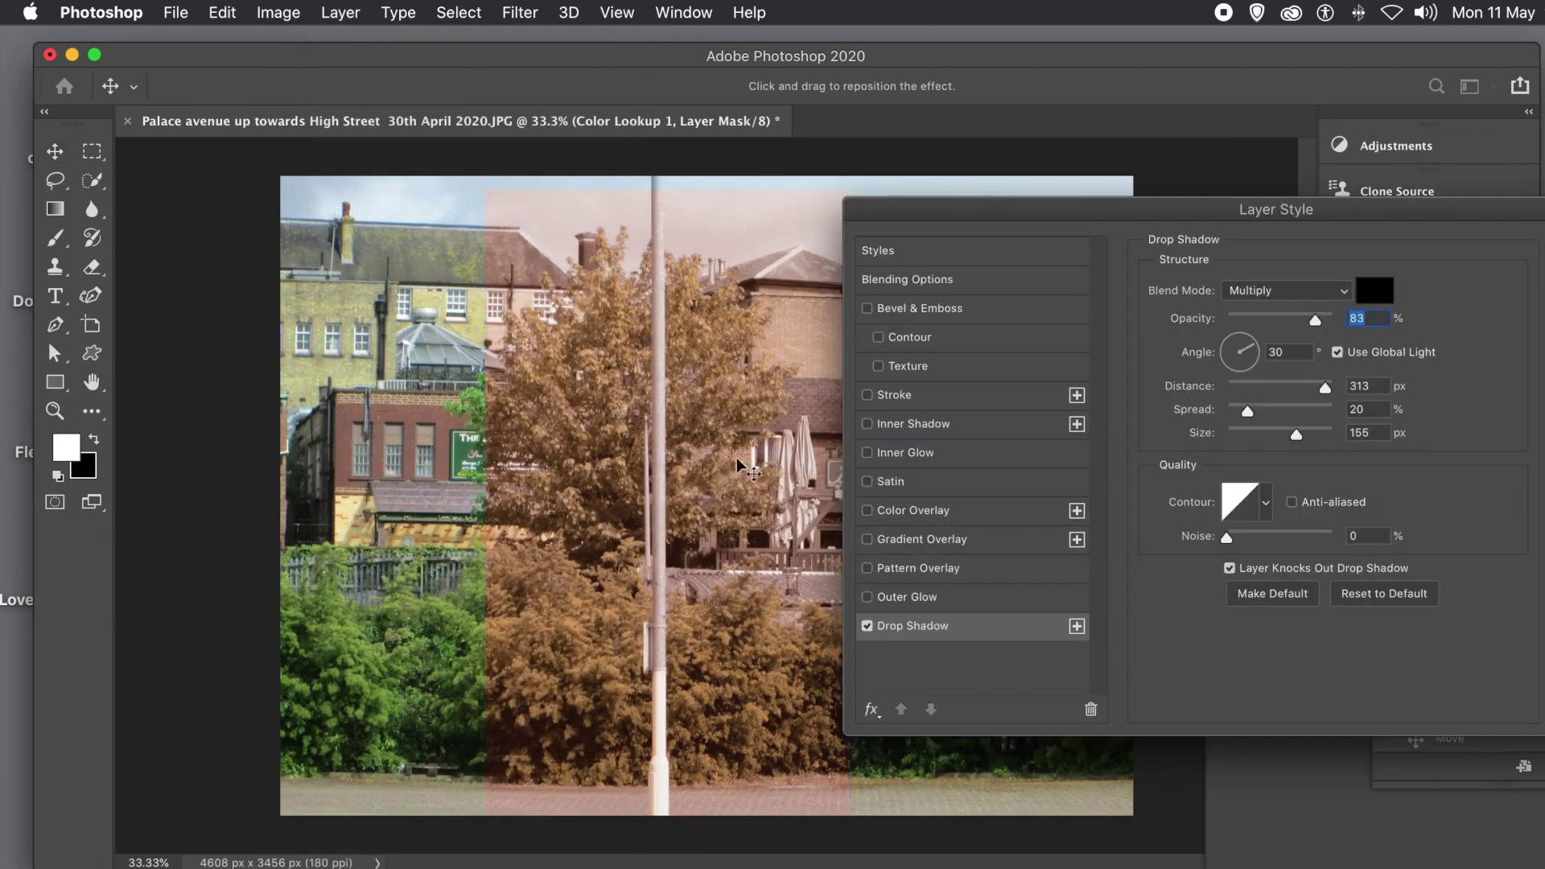
{"action": "left_click_drag", "start_coordinate": [969, 217], "coordinate": [1185, 227]}
{"action": "left_click_drag", "start_coordinate": [459, 332], "coordinate": [466, 379]}
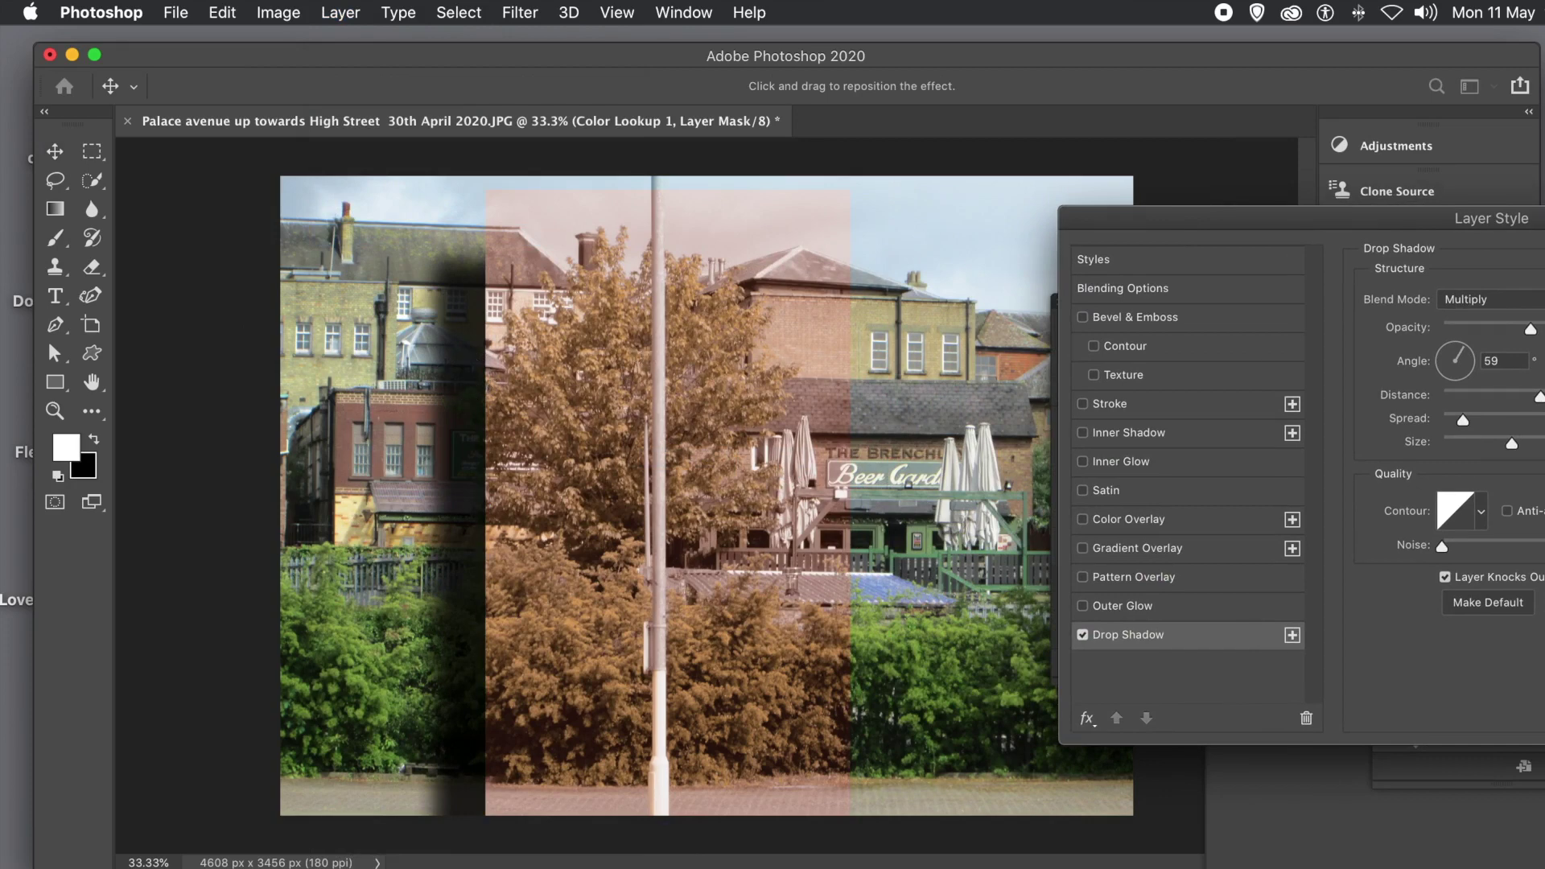
{"action": "left_click_drag", "start_coordinate": [1530, 219], "coordinate": [1270, 222]}
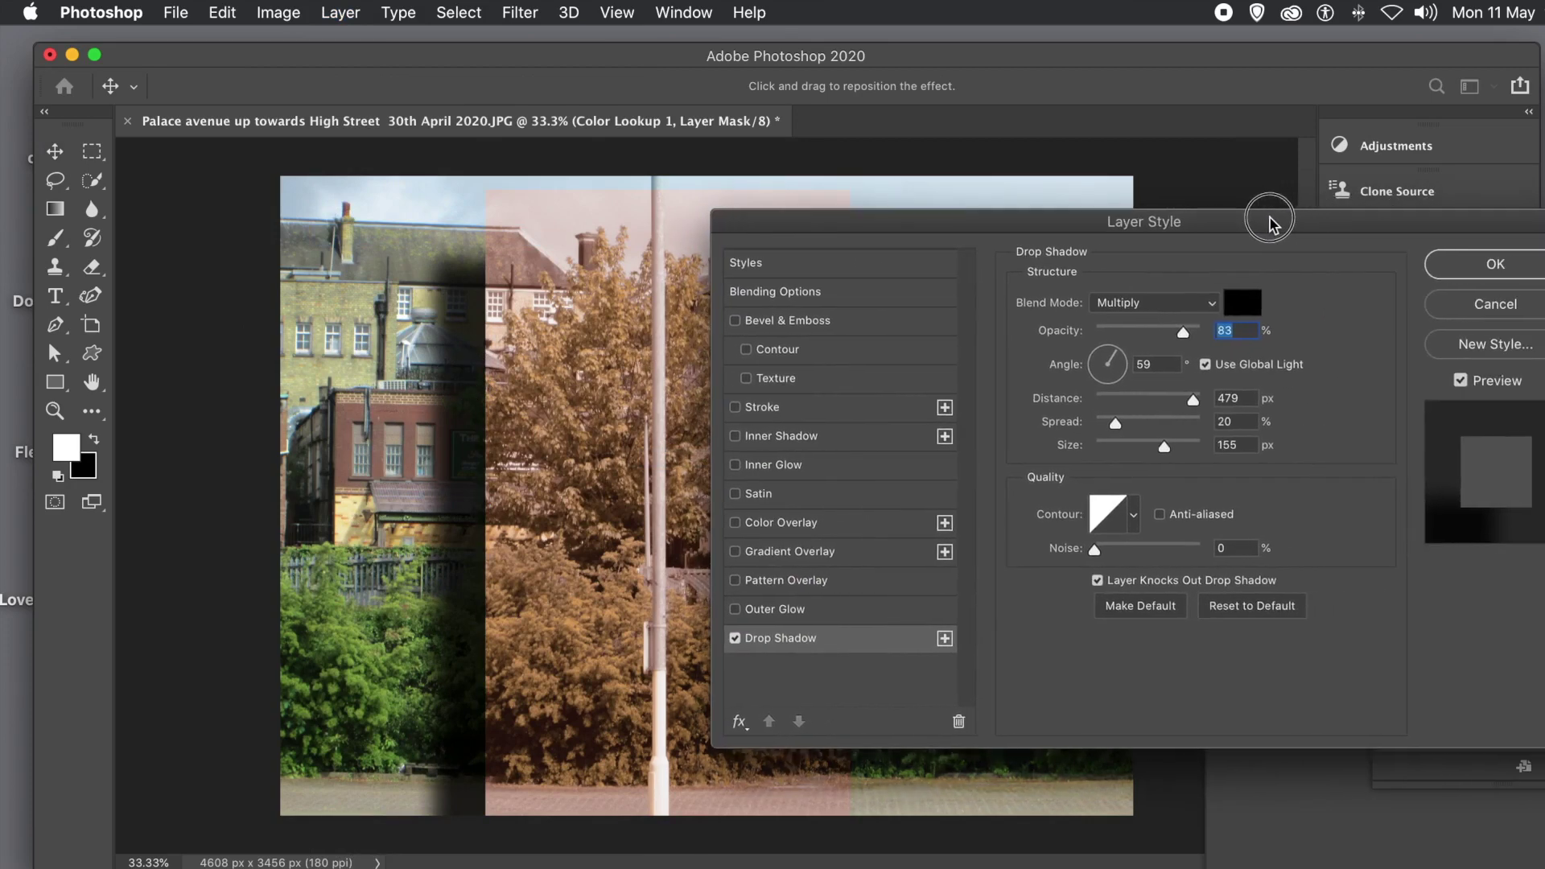
{"action": "left_click", "coordinate": [1467, 266]}
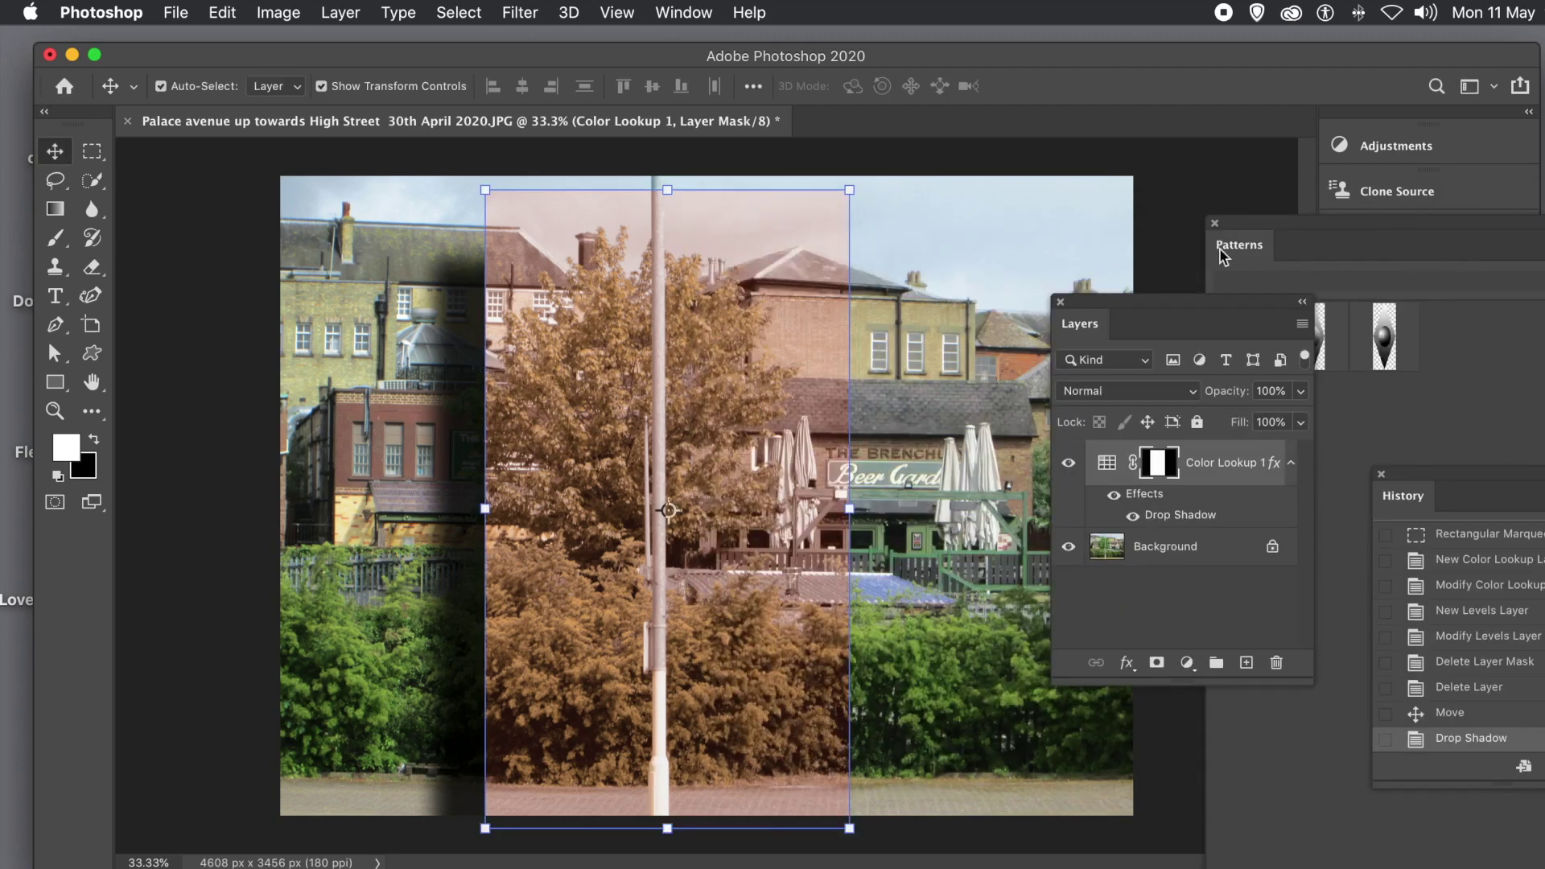
Scale the masked area to 60.04% width and 64.90% height, positioned at X 1825.00 px, Y 1808.50 px.
{"action": "left_click_drag", "start_coordinate": [686, 386], "coordinate": [788, 476]}
{"action": "left_click_drag", "start_coordinate": [581, 283], "coordinate": [728, 507]}
{"action": "left_click_drag", "start_coordinate": [757, 551], "coordinate": [569, 370]}
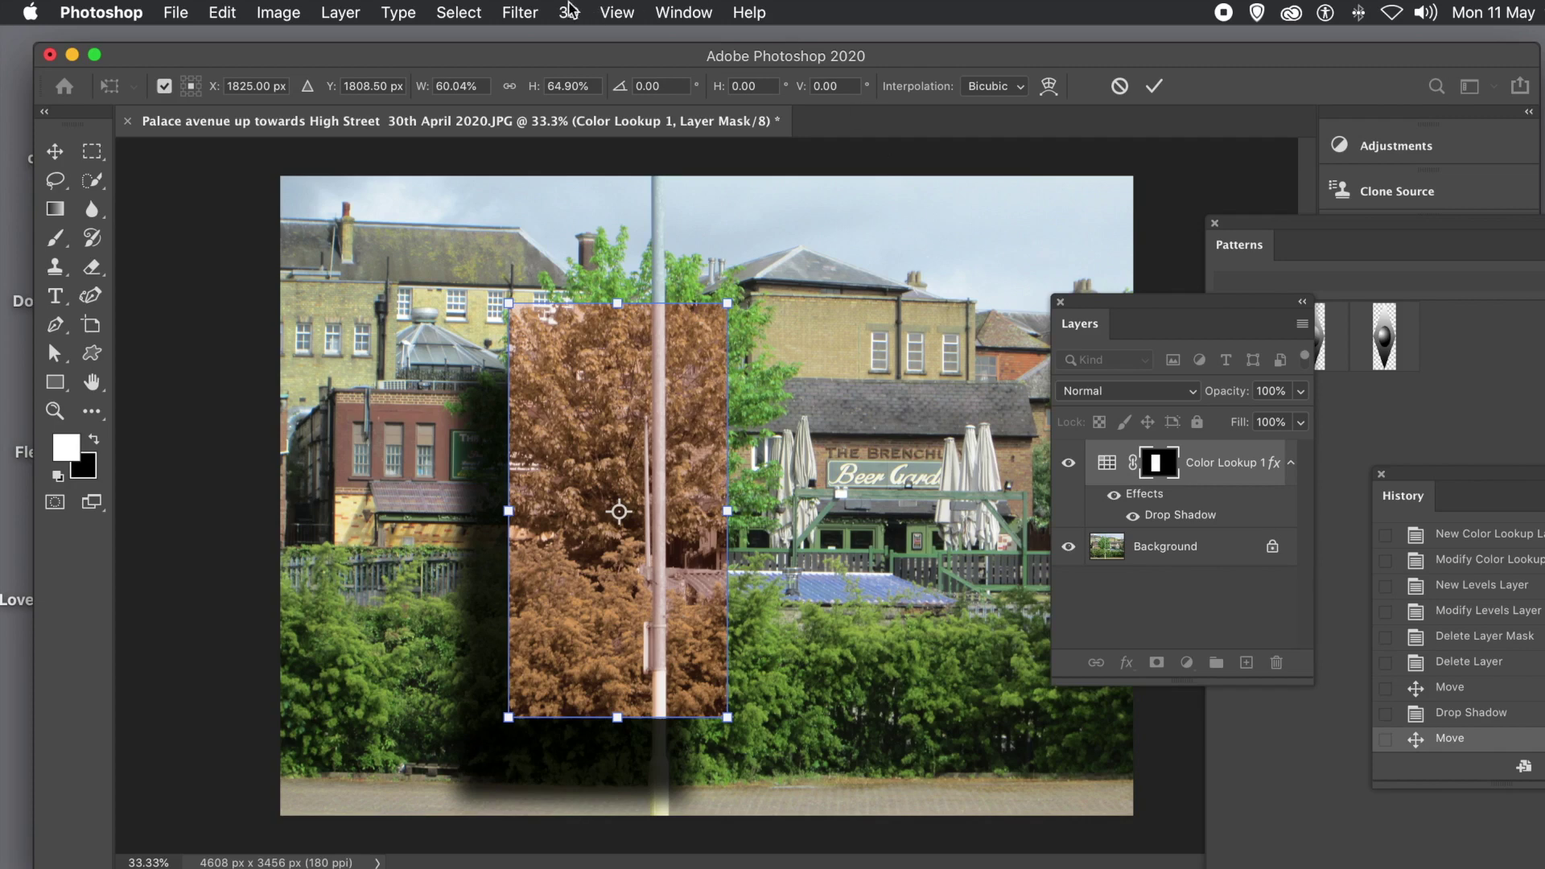
{"action": "left_click", "coordinate": [519, 13]}
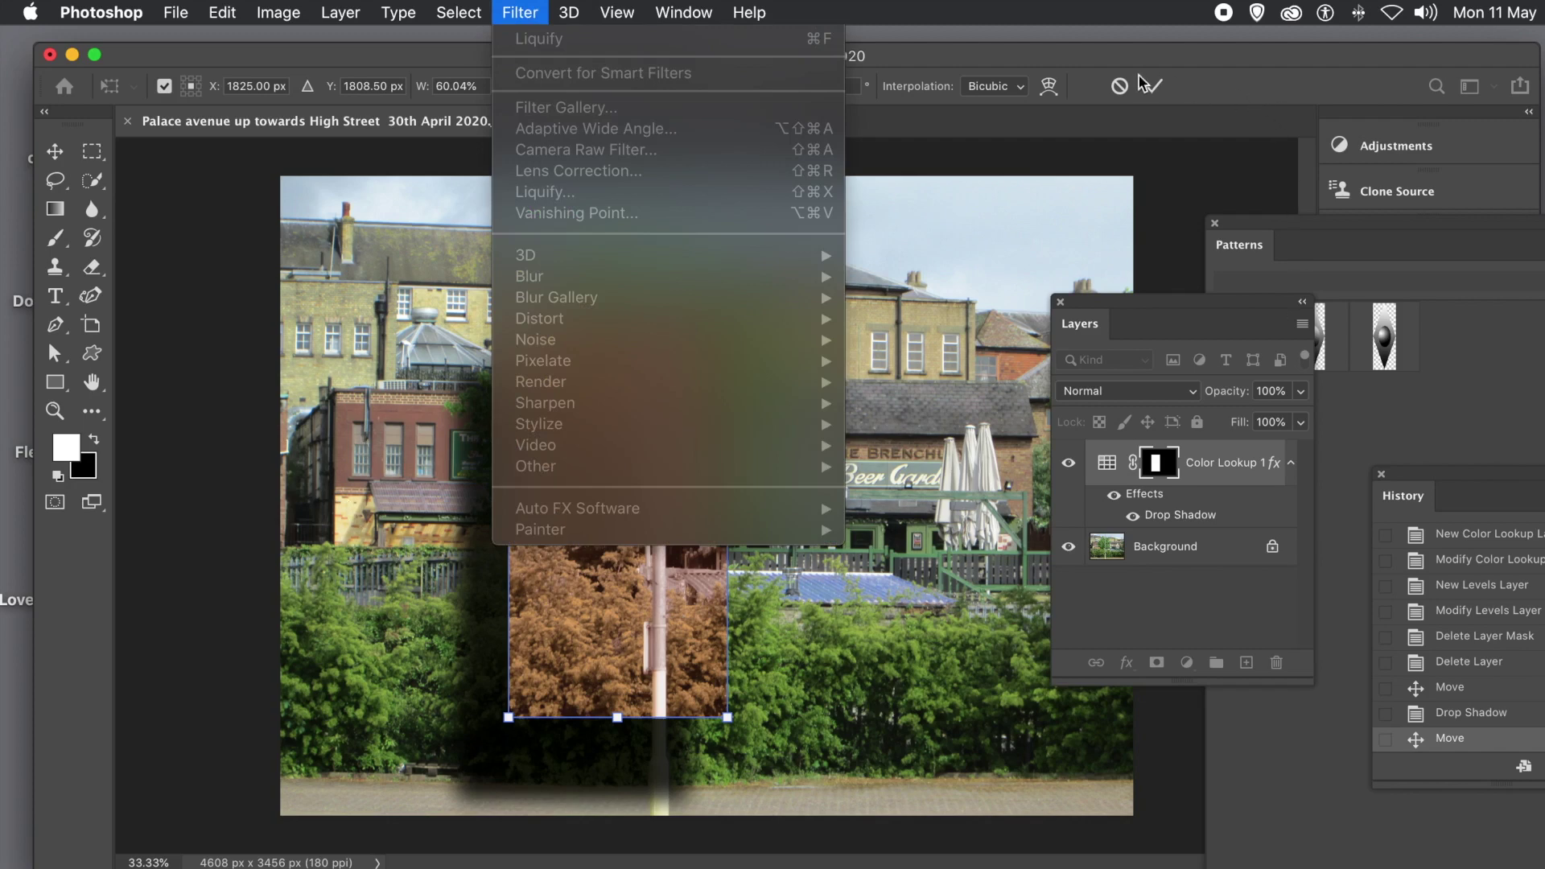
{"action": "left_click", "coordinate": [1164, 89]}
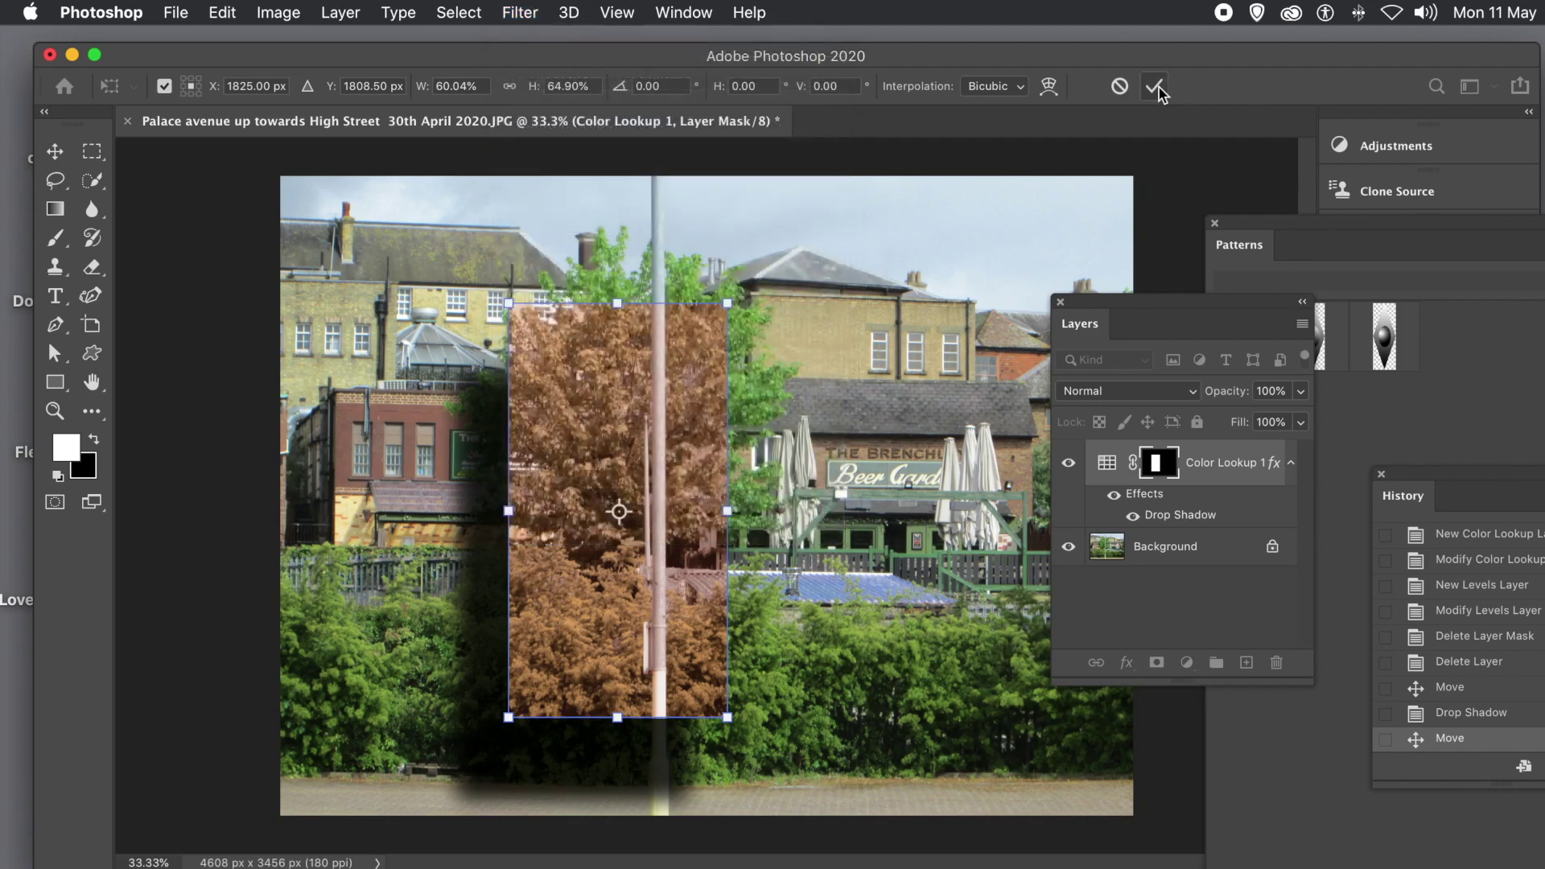
{"action": "left_click", "coordinate": [1156, 87]}
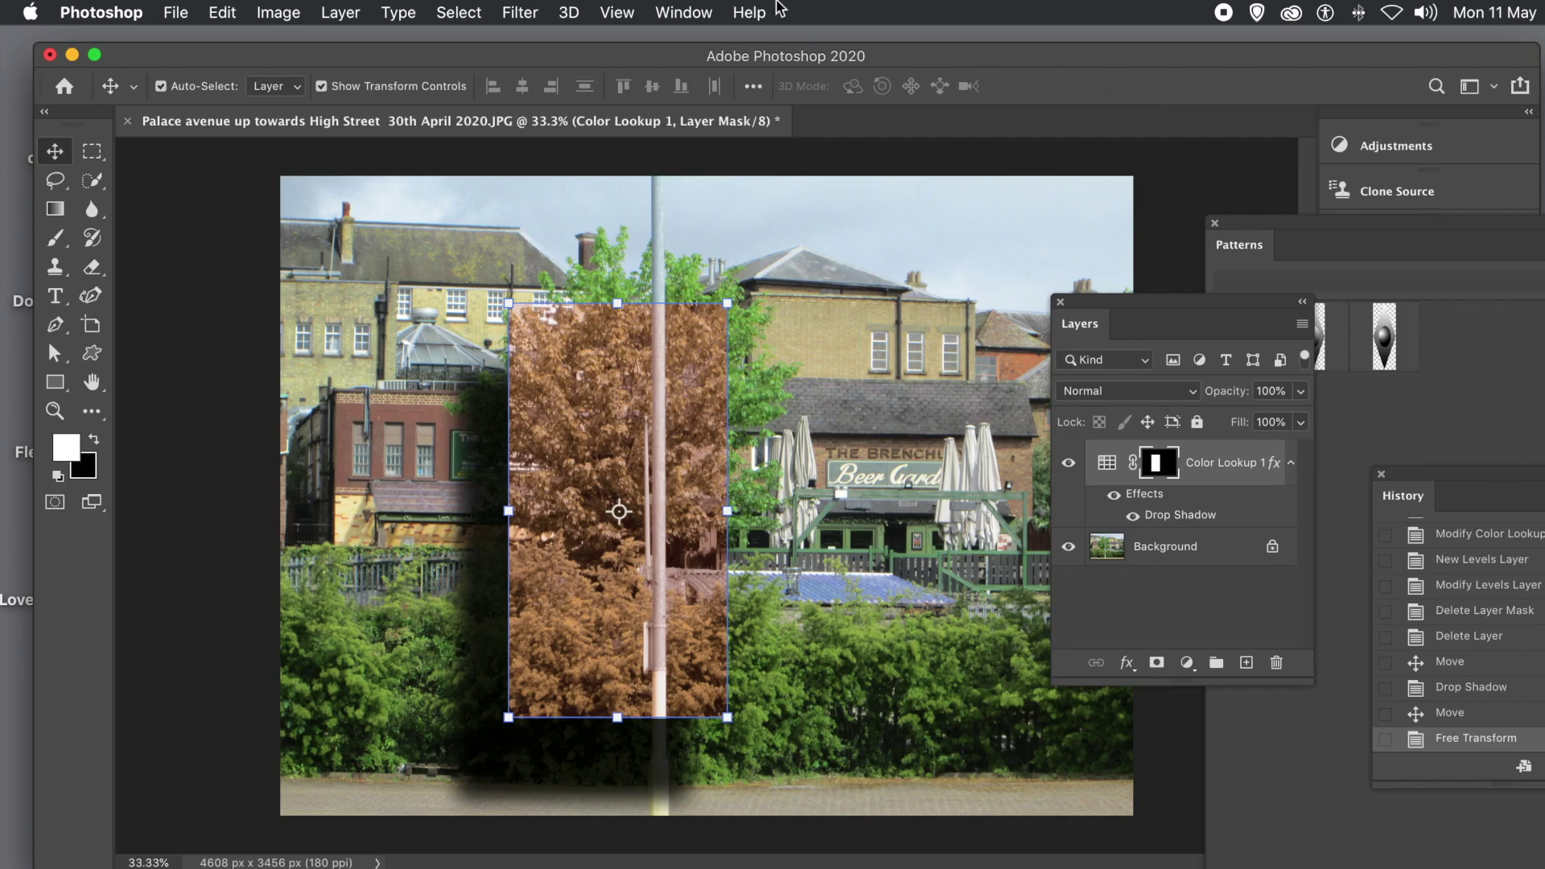
Liquify the Color Lookup mask, pushing wavy bulges outward from all four sides of the white rectangle.
{"action": "left_click", "coordinate": [522, 12]}
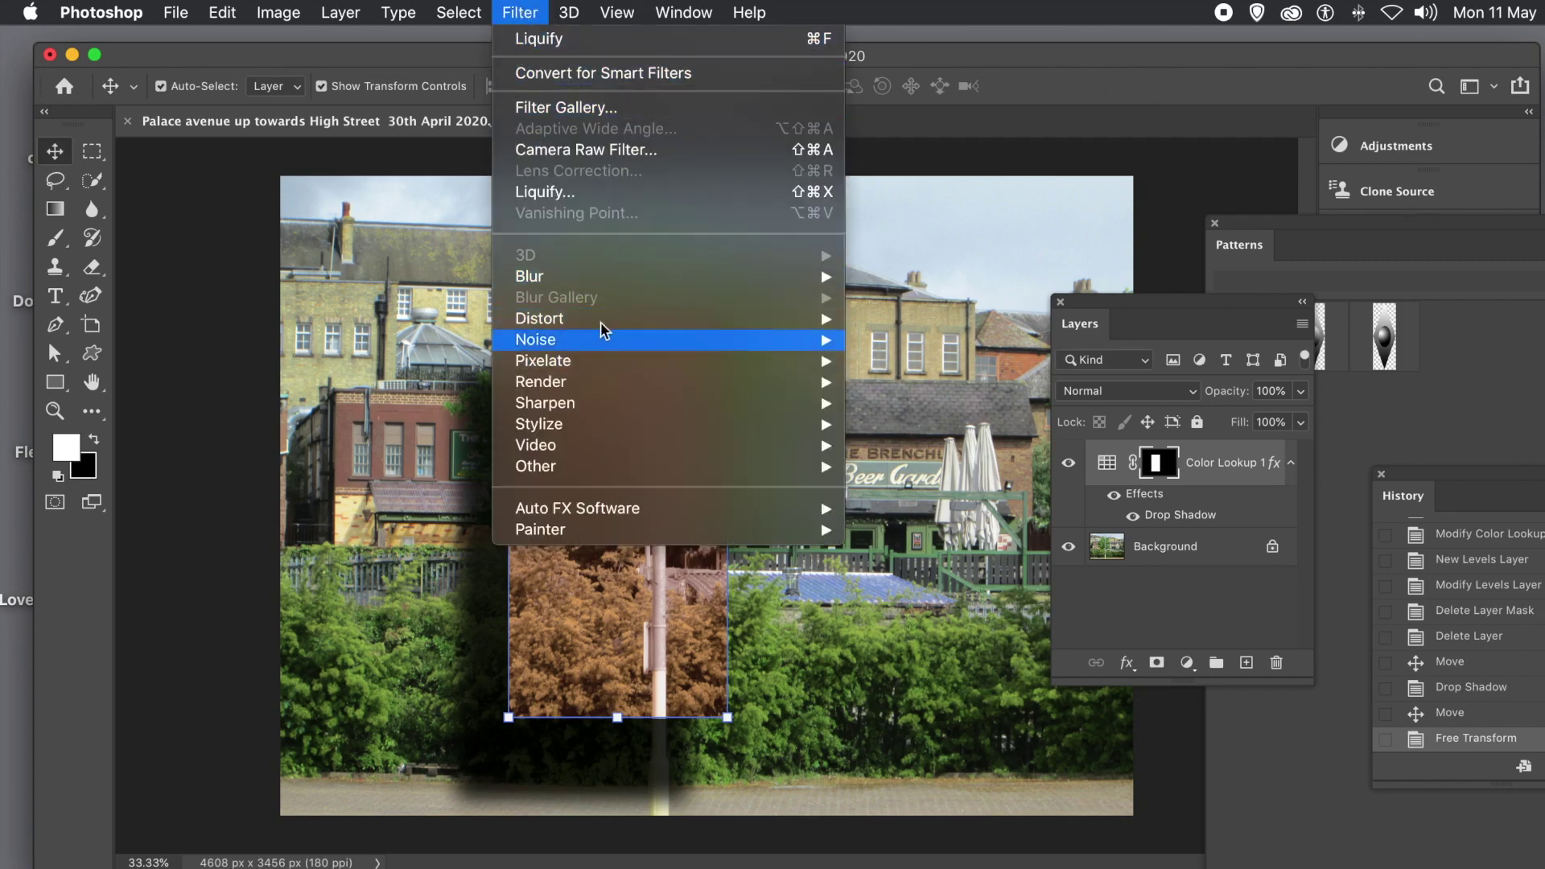
{"action": "left_click", "coordinate": [615, 197]}
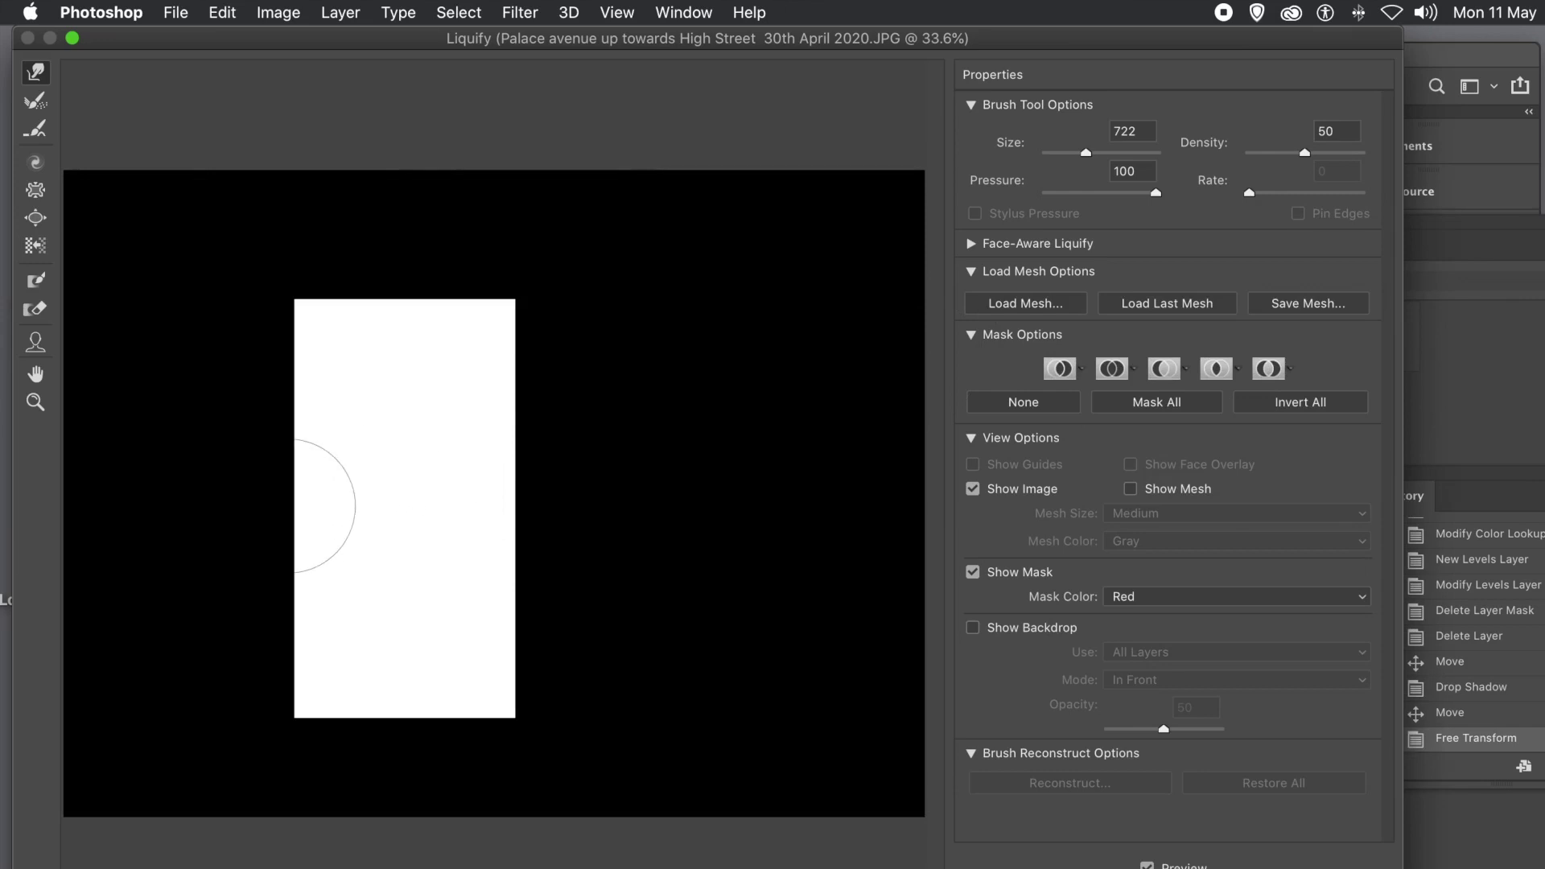
{"action": "left_click_drag", "start_coordinate": [253, 506], "coordinate": [214, 508]}
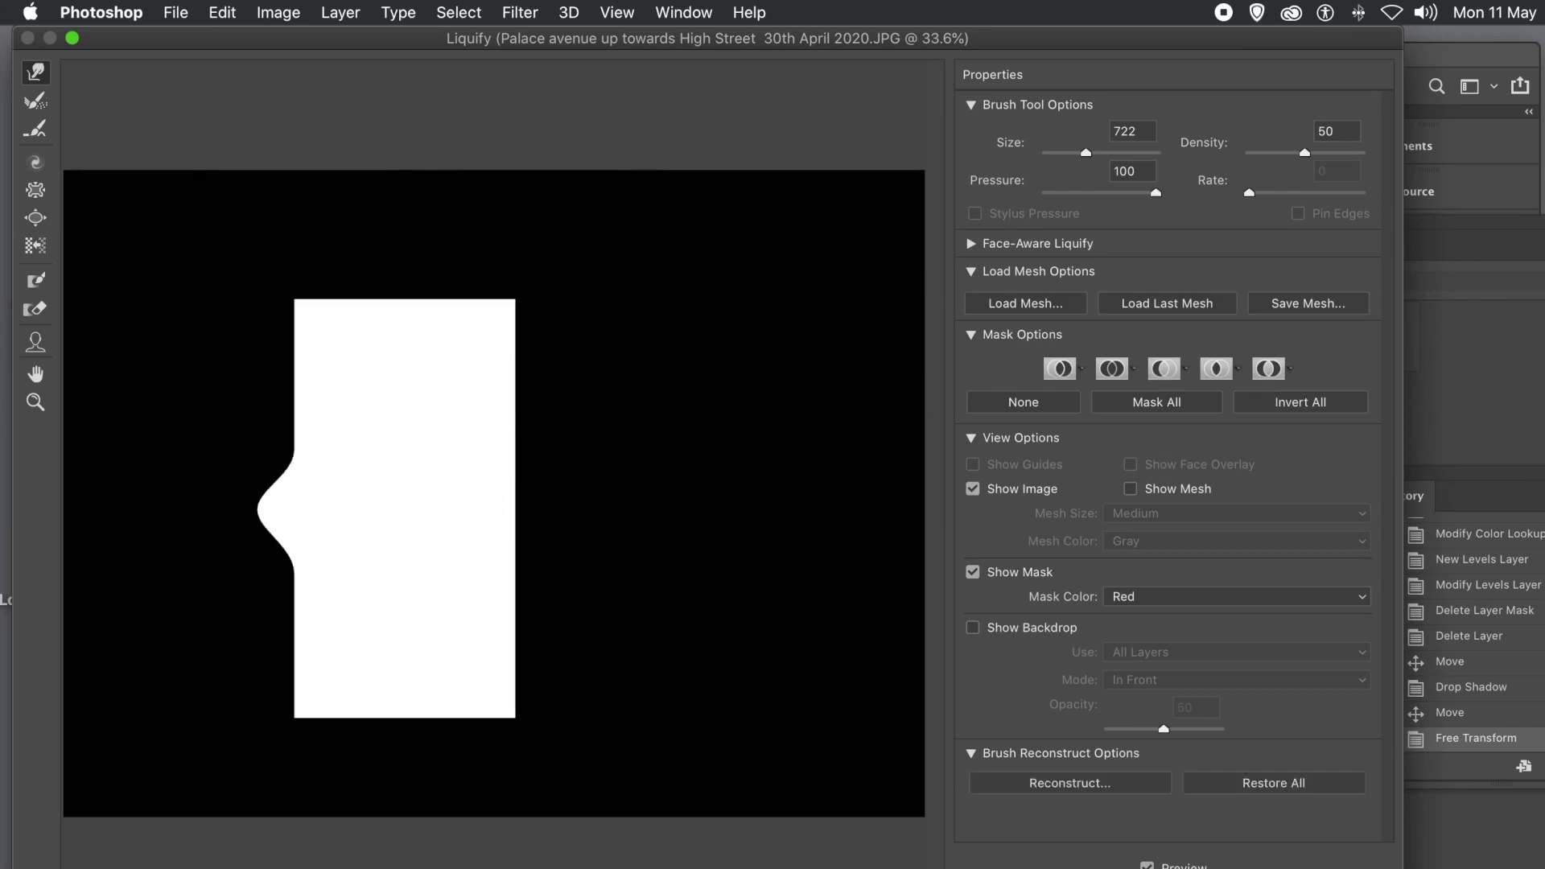
{"action": "left_click_drag", "start_coordinate": [294, 394], "coordinate": [257, 394]}
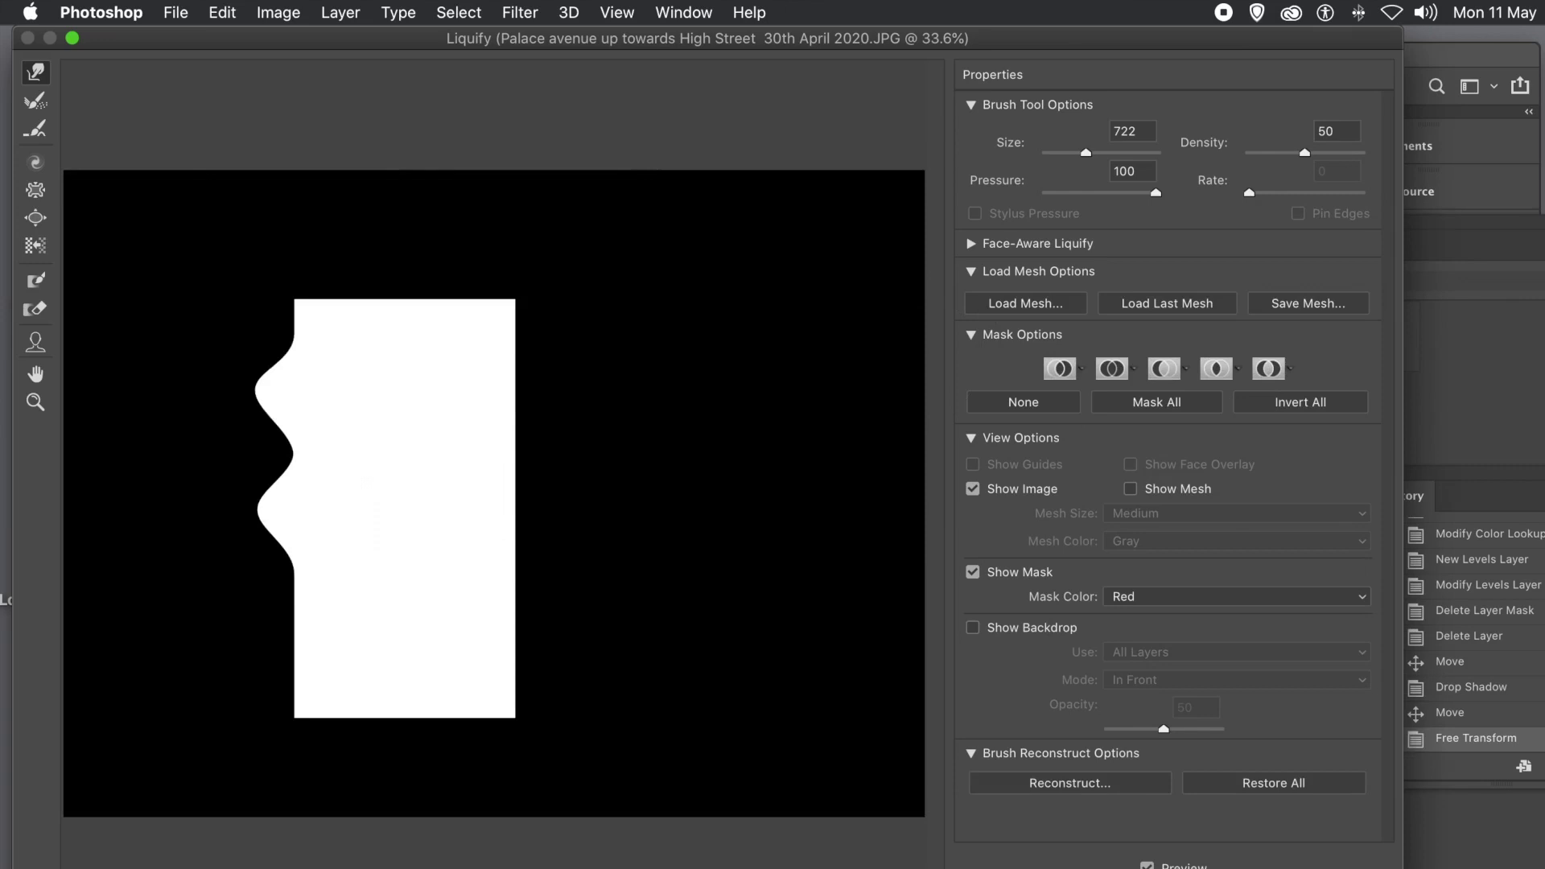
{"action": "left_click_drag", "start_coordinate": [406, 322], "coordinate": [407, 278]}
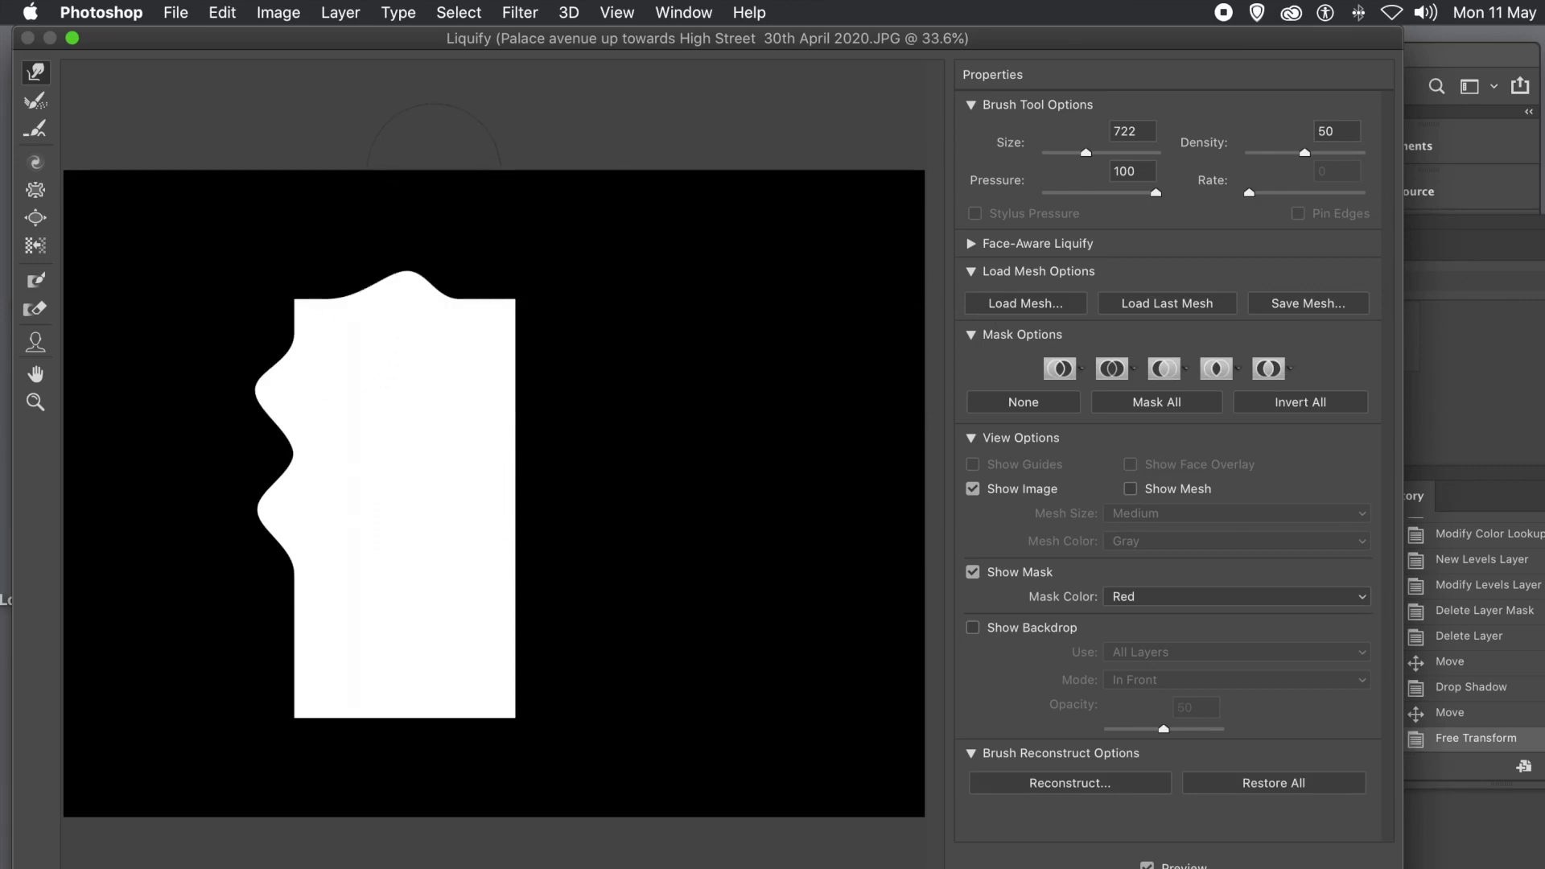
{"action": "left_click_drag", "start_coordinate": [459, 406], "coordinate": [556, 425]}
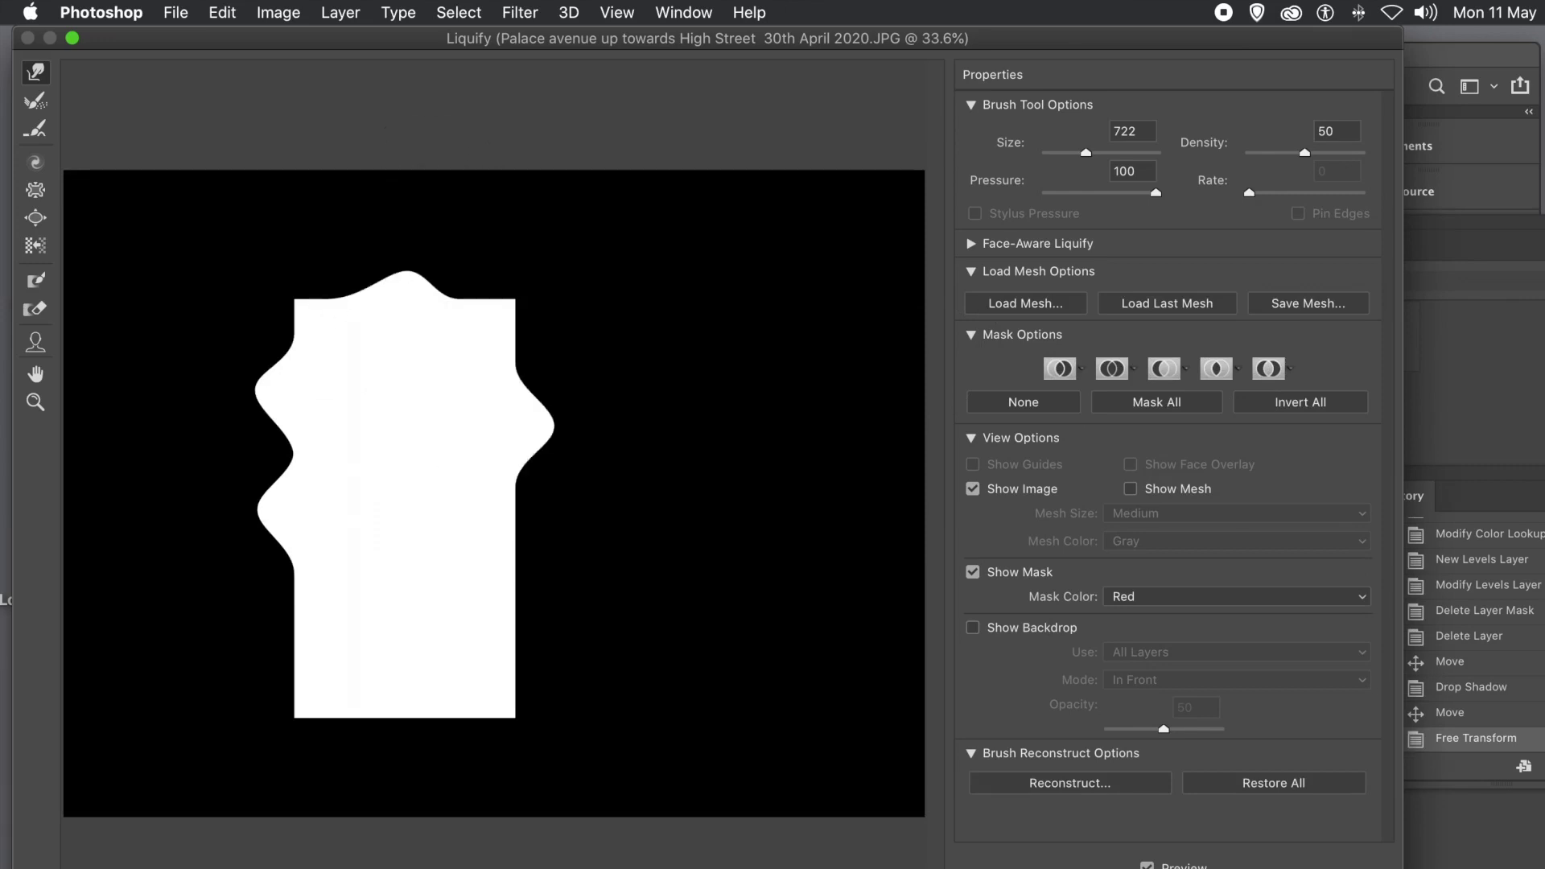
{"action": "left_click_drag", "start_coordinate": [549, 596], "coordinate": [565, 595]}
{"action": "left_click_drag", "start_coordinate": [497, 604], "coordinate": [519, 603]}
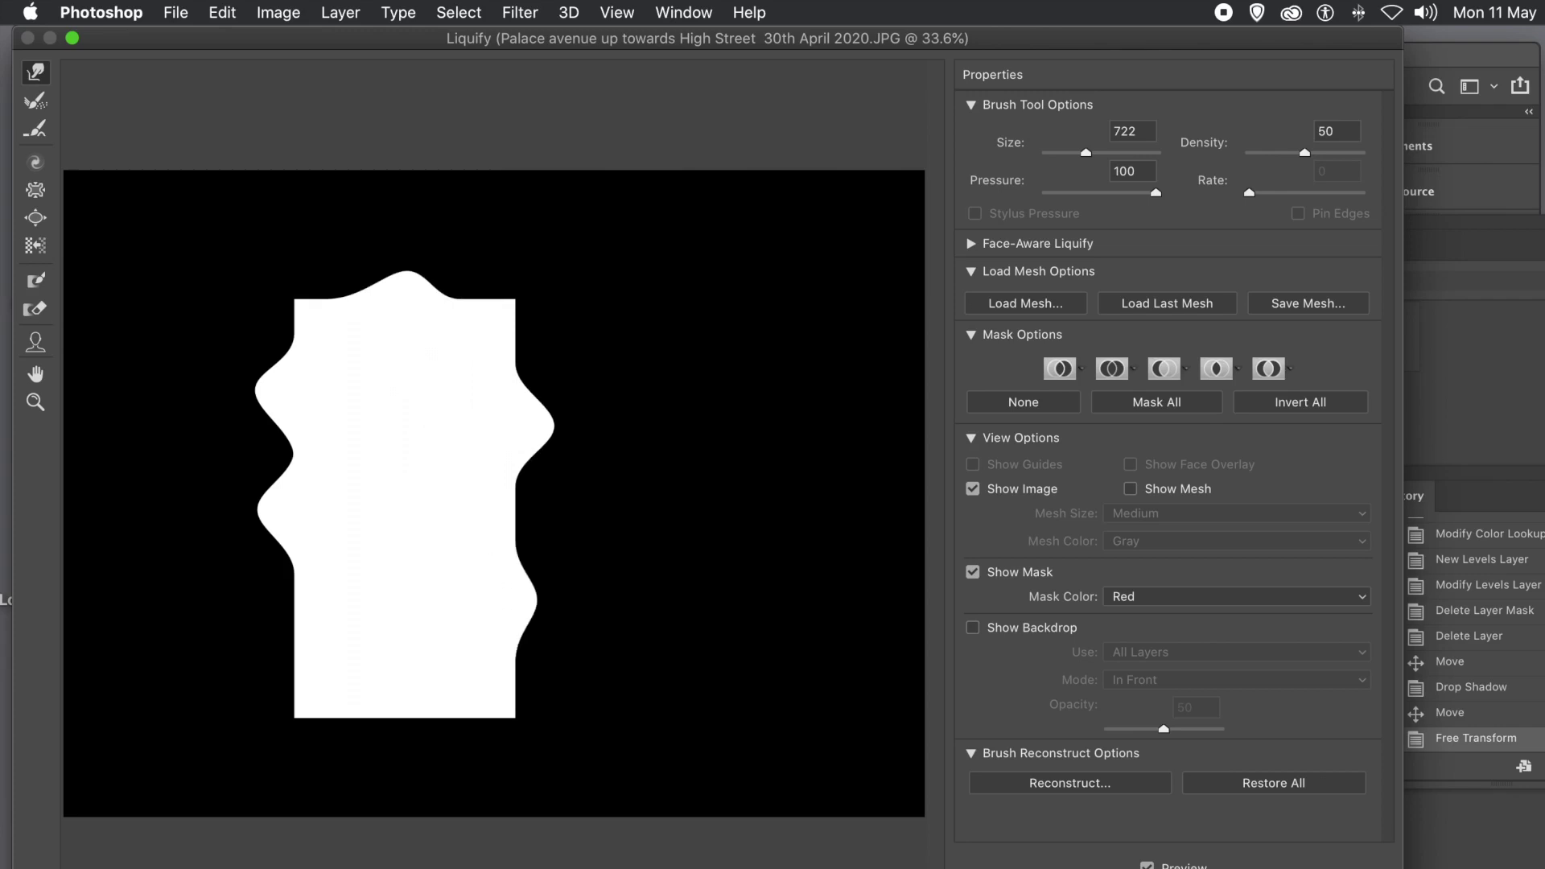
{"action": "left_click_drag", "start_coordinate": [414, 708], "coordinate": [401, 797]}
{"action": "left_click_drag", "start_coordinate": [339, 620], "coordinate": [118, 628]}
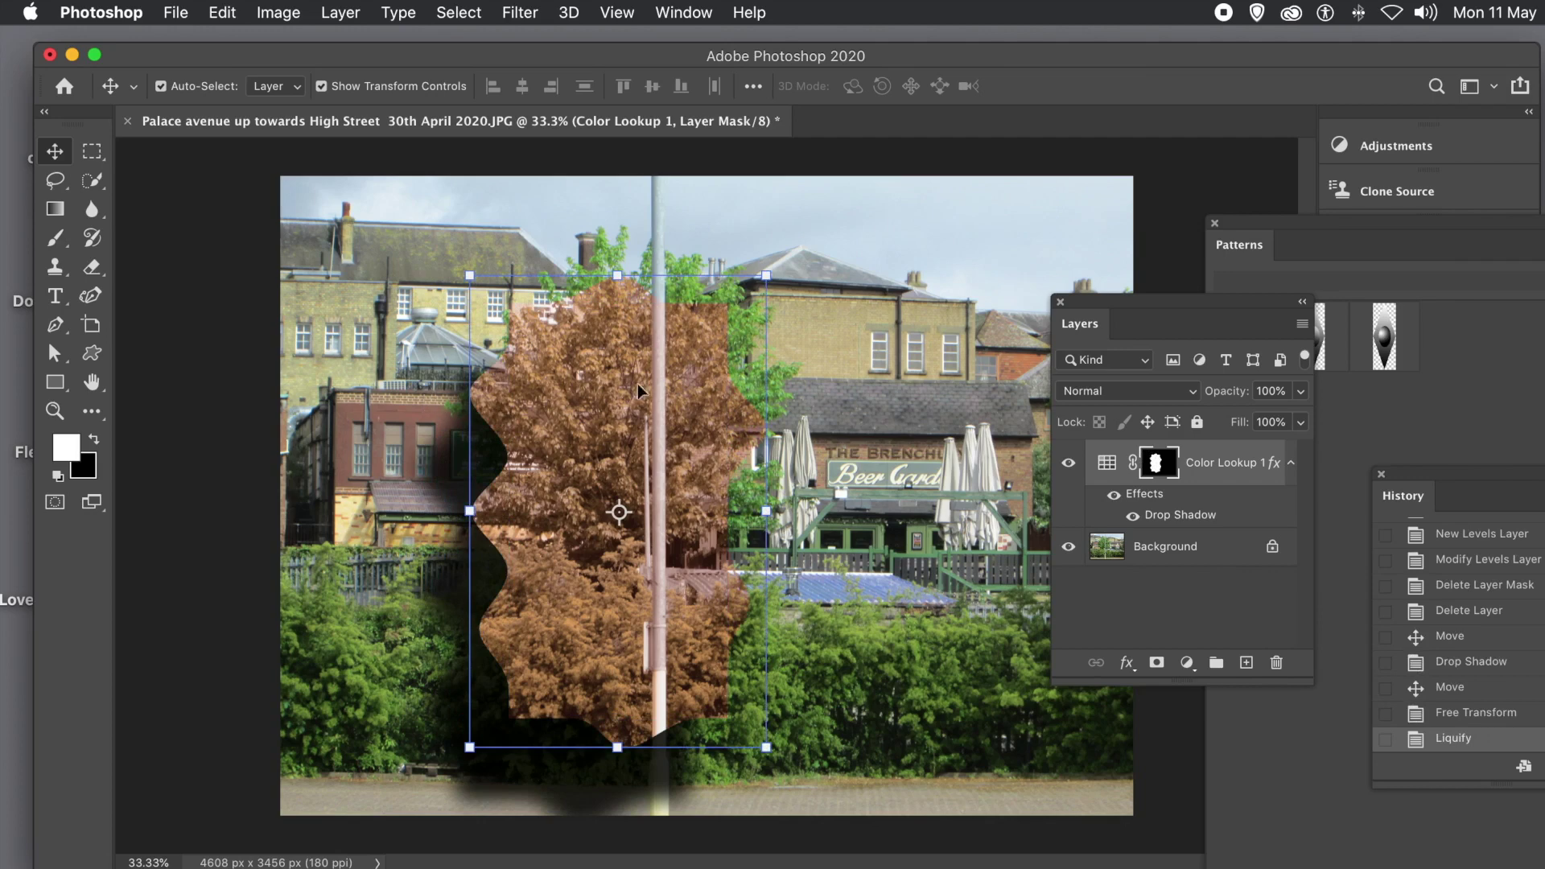
Move the wavy masked area over the left-hand building and place three copies of the layer over the pub, right side and lower hedge.
{"action": "left_click_drag", "start_coordinate": [620, 361], "coordinate": [463, 332]}
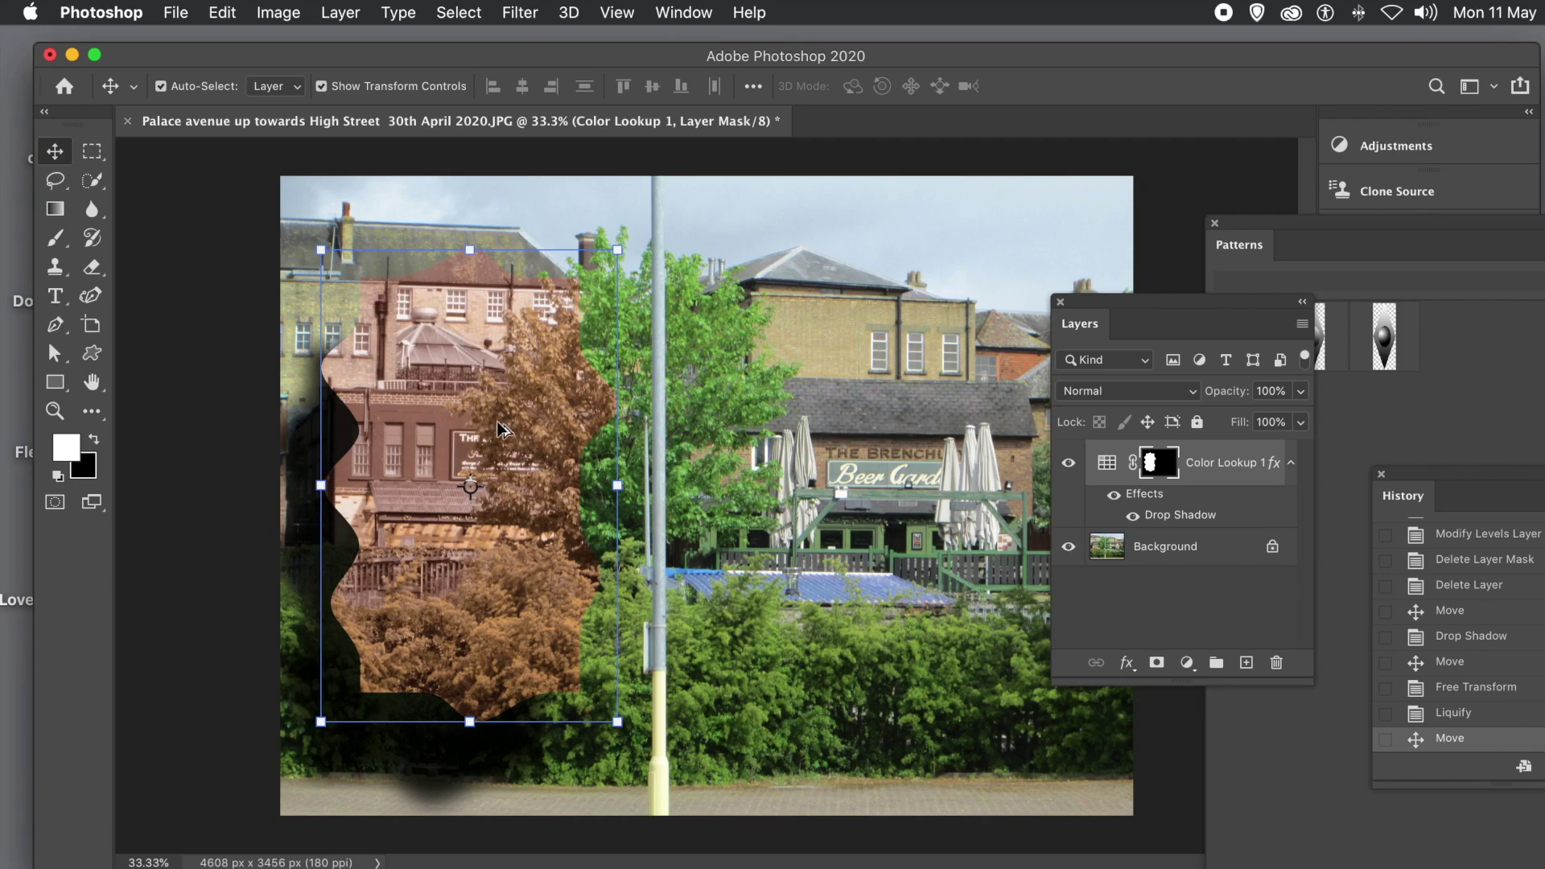
{"action": "left_click_drag", "start_coordinate": [499, 431], "coordinate": [833, 293]}
{"action": "left_click_drag", "start_coordinate": [1118, 298], "coordinate": [1254, 286]}
{"action": "left_click_drag", "start_coordinate": [834, 307], "coordinate": [731, 637]}
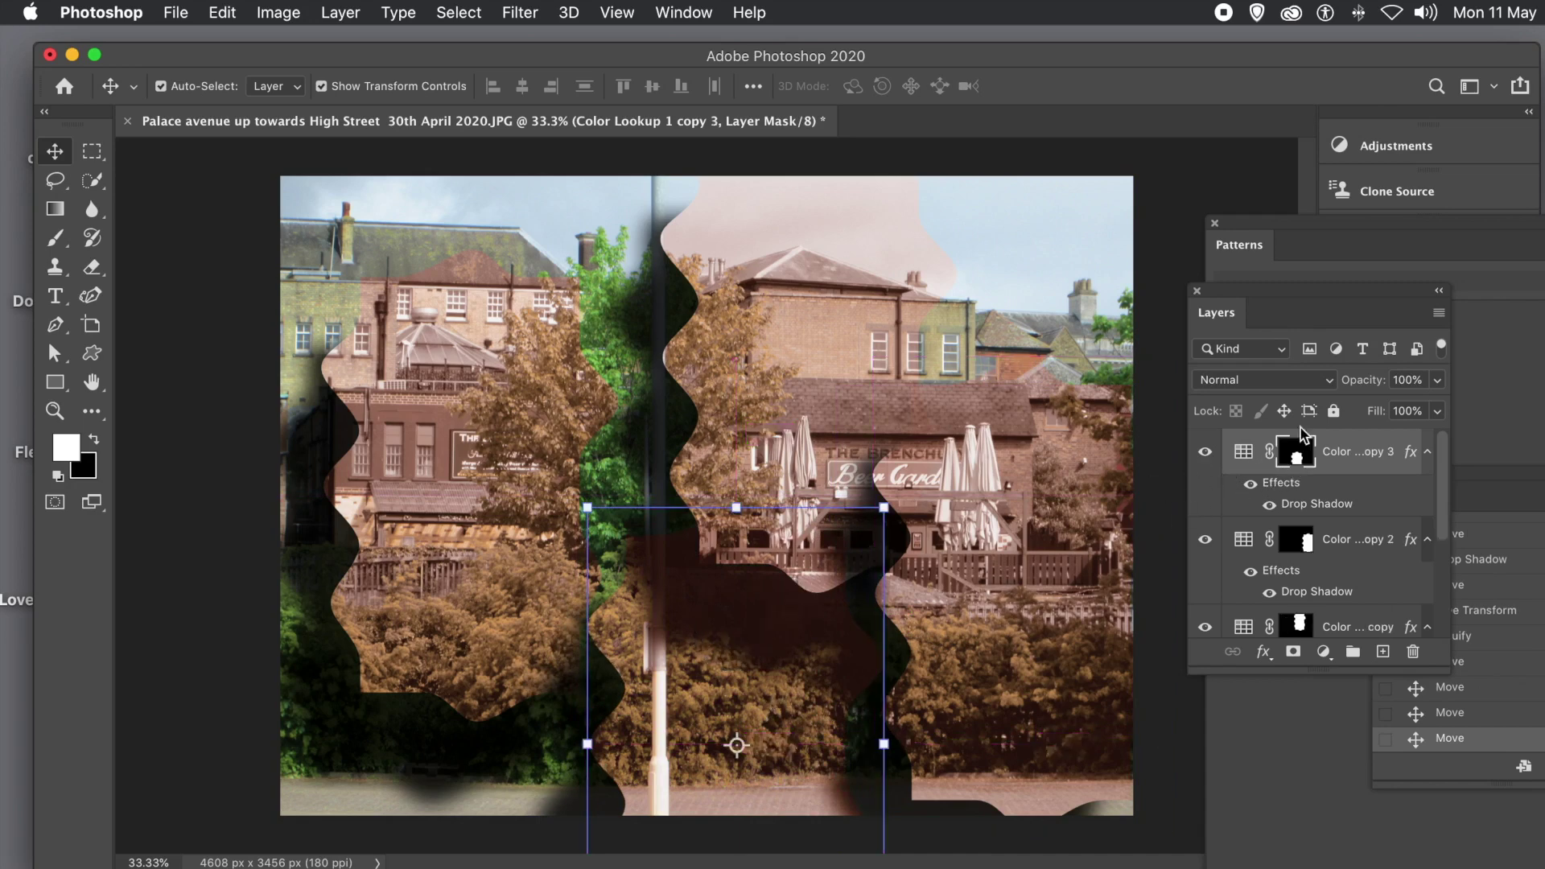
Try the Gray Tone abstract profile on the Color Lookup copy over the lower hedge, and set it to Blue Tone.
{"action": "double_click", "coordinate": [1244, 455]}
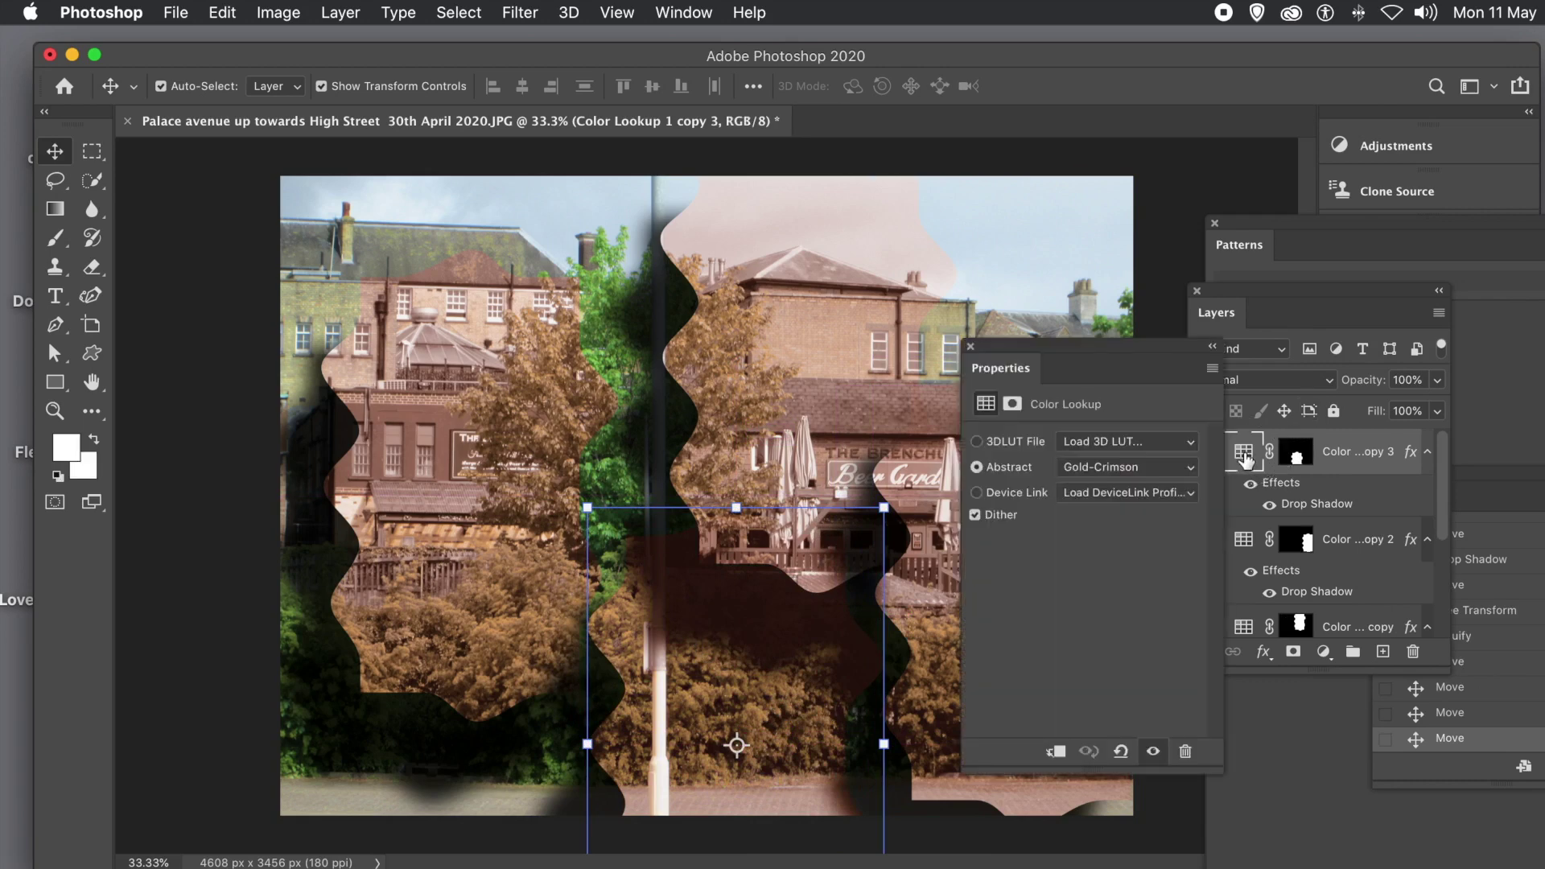
{"action": "left_click", "coordinate": [1116, 467]}
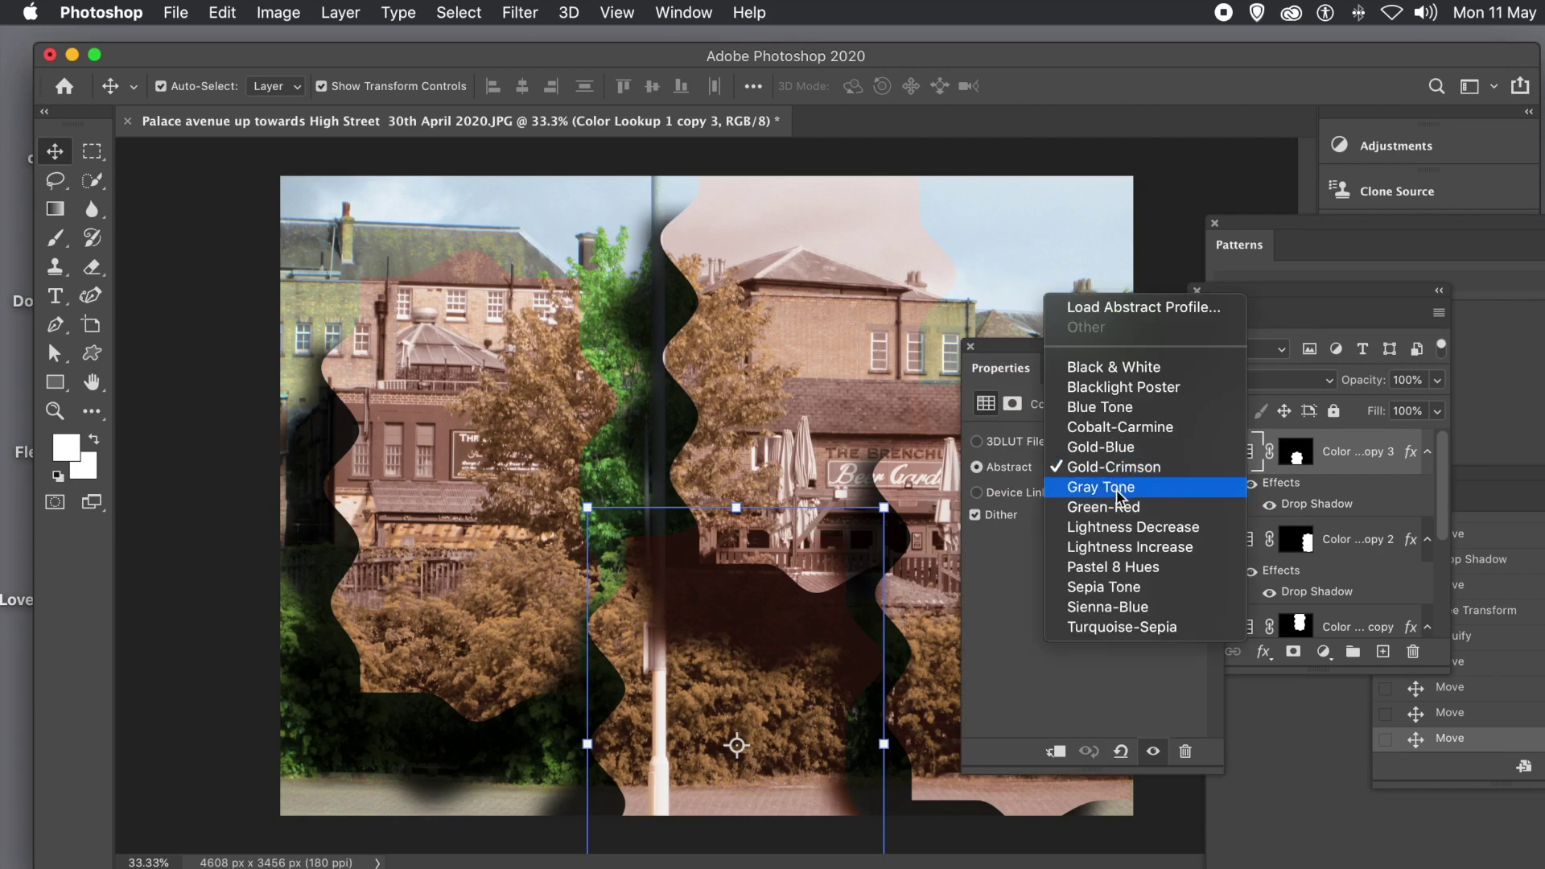
{"action": "left_click", "coordinate": [1117, 489]}
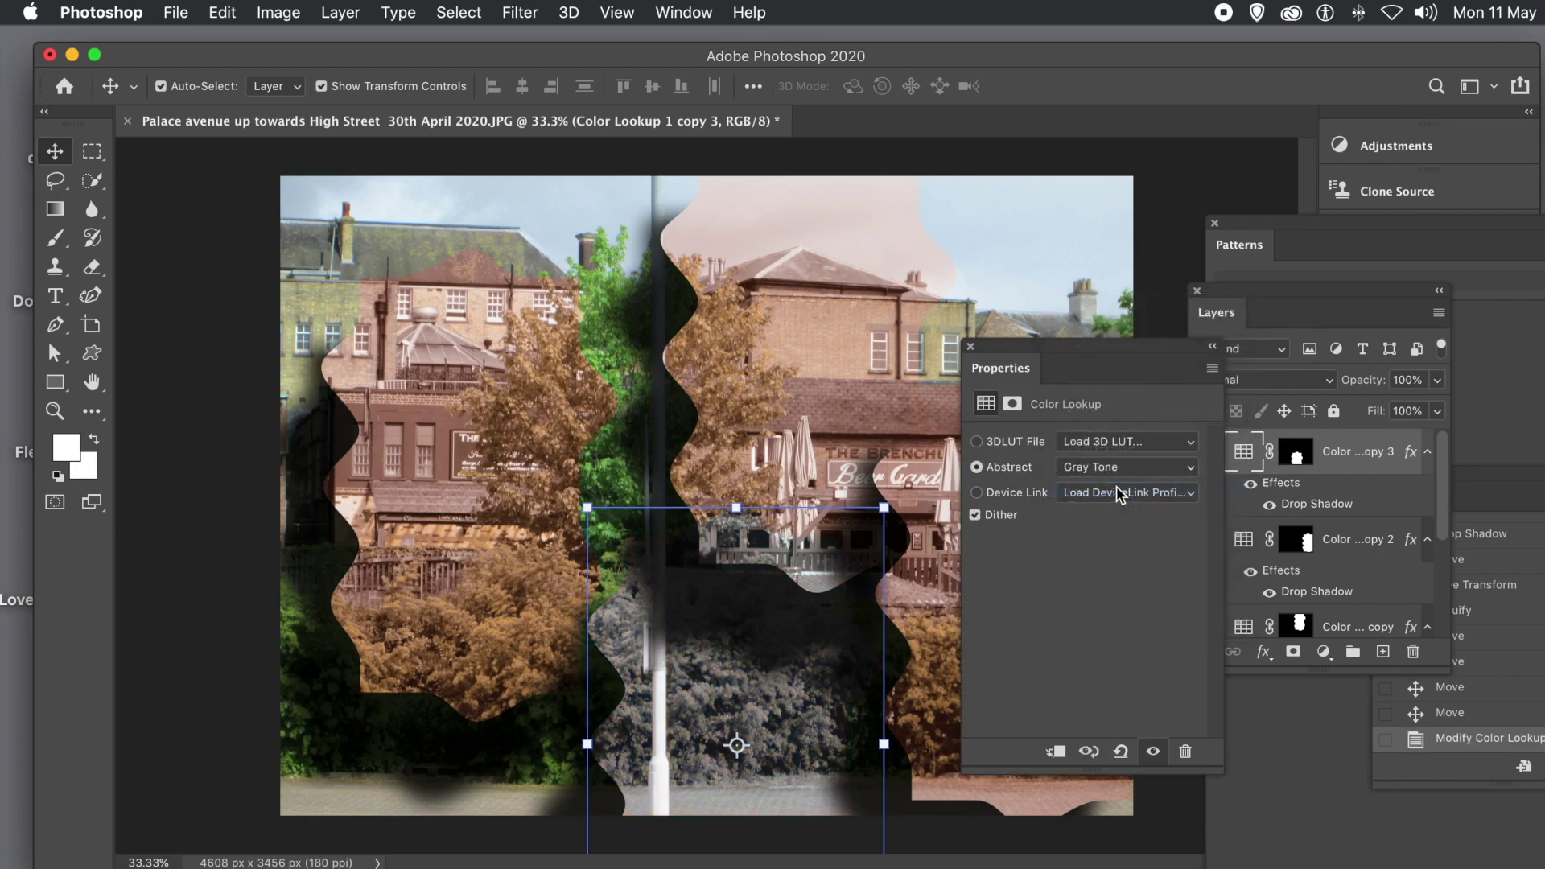
{"action": "left_click", "coordinate": [1117, 469]}
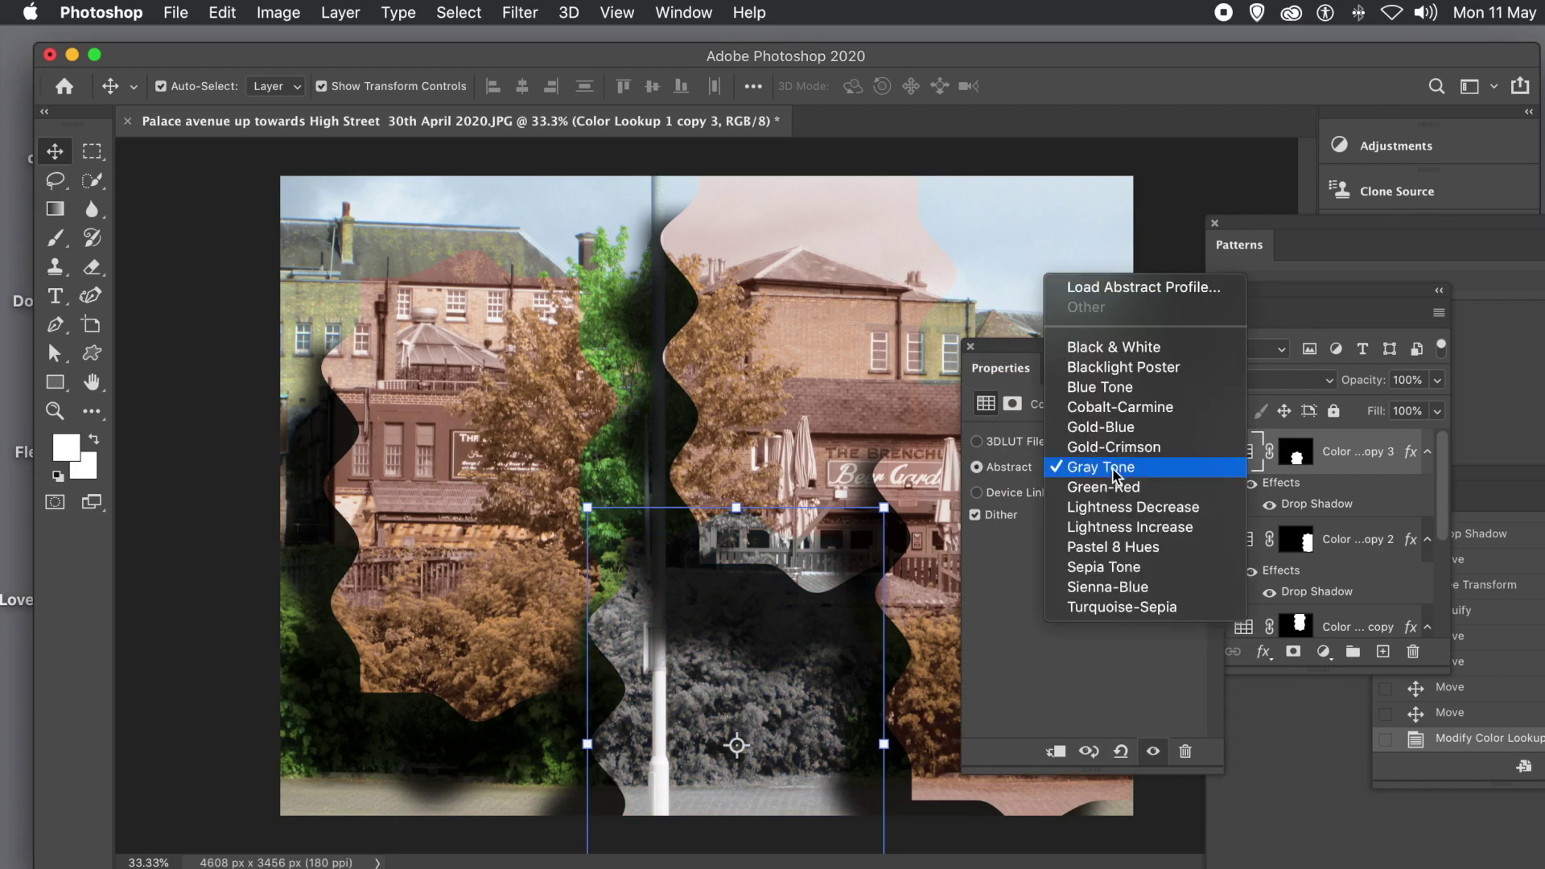
{"action": "left_click", "coordinate": [1115, 391]}
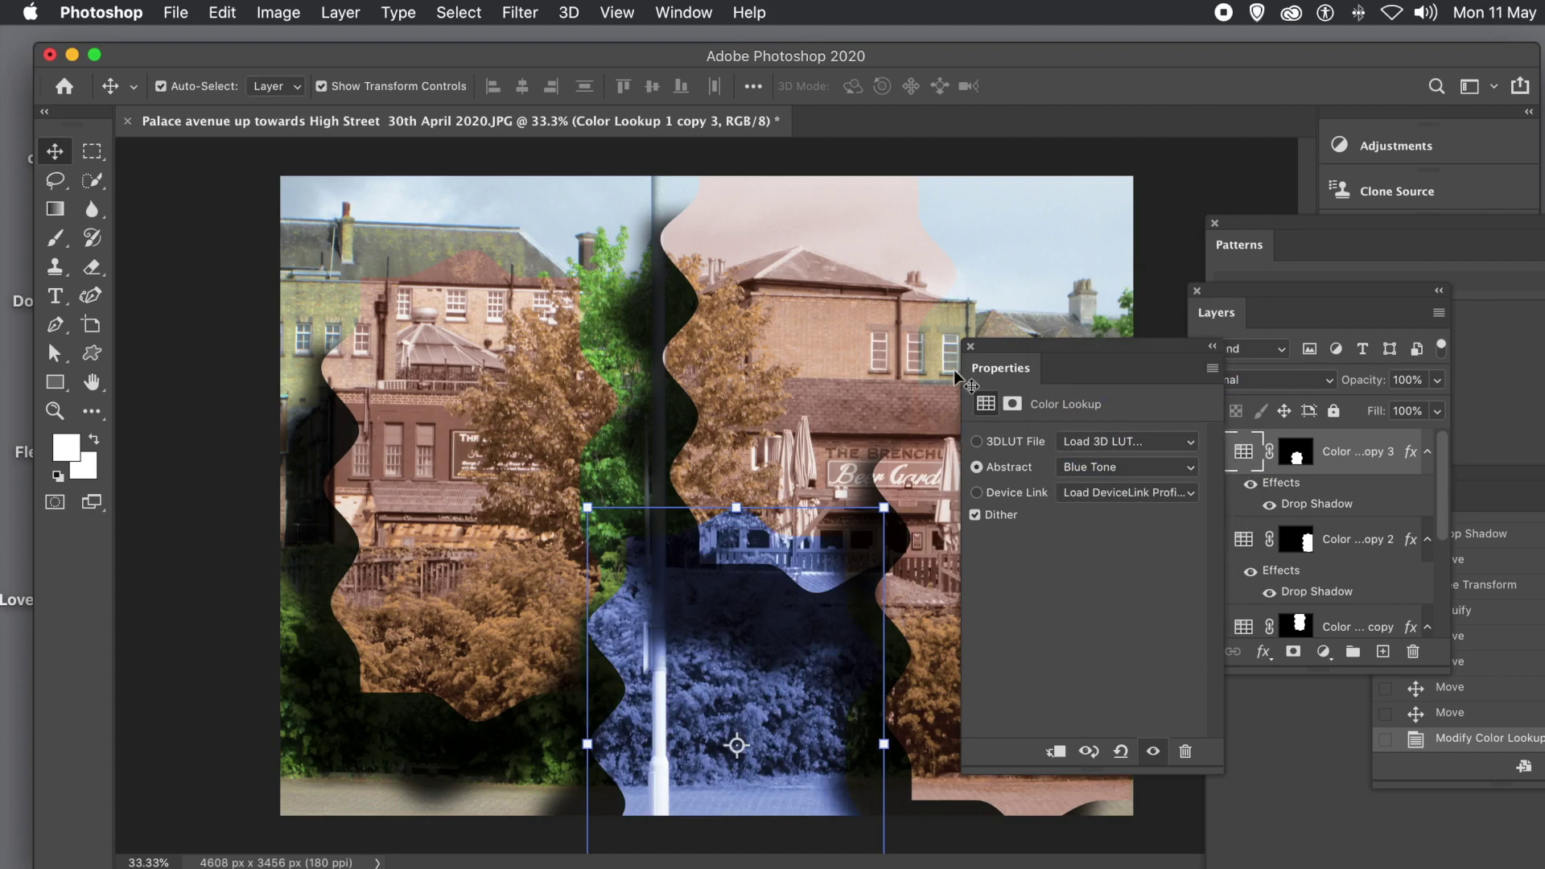
Set the Color Lookup copy over the pub to the Green-Red abstract profile and move its masked area slightly upward.
{"action": "left_click", "coordinate": [866, 407]}
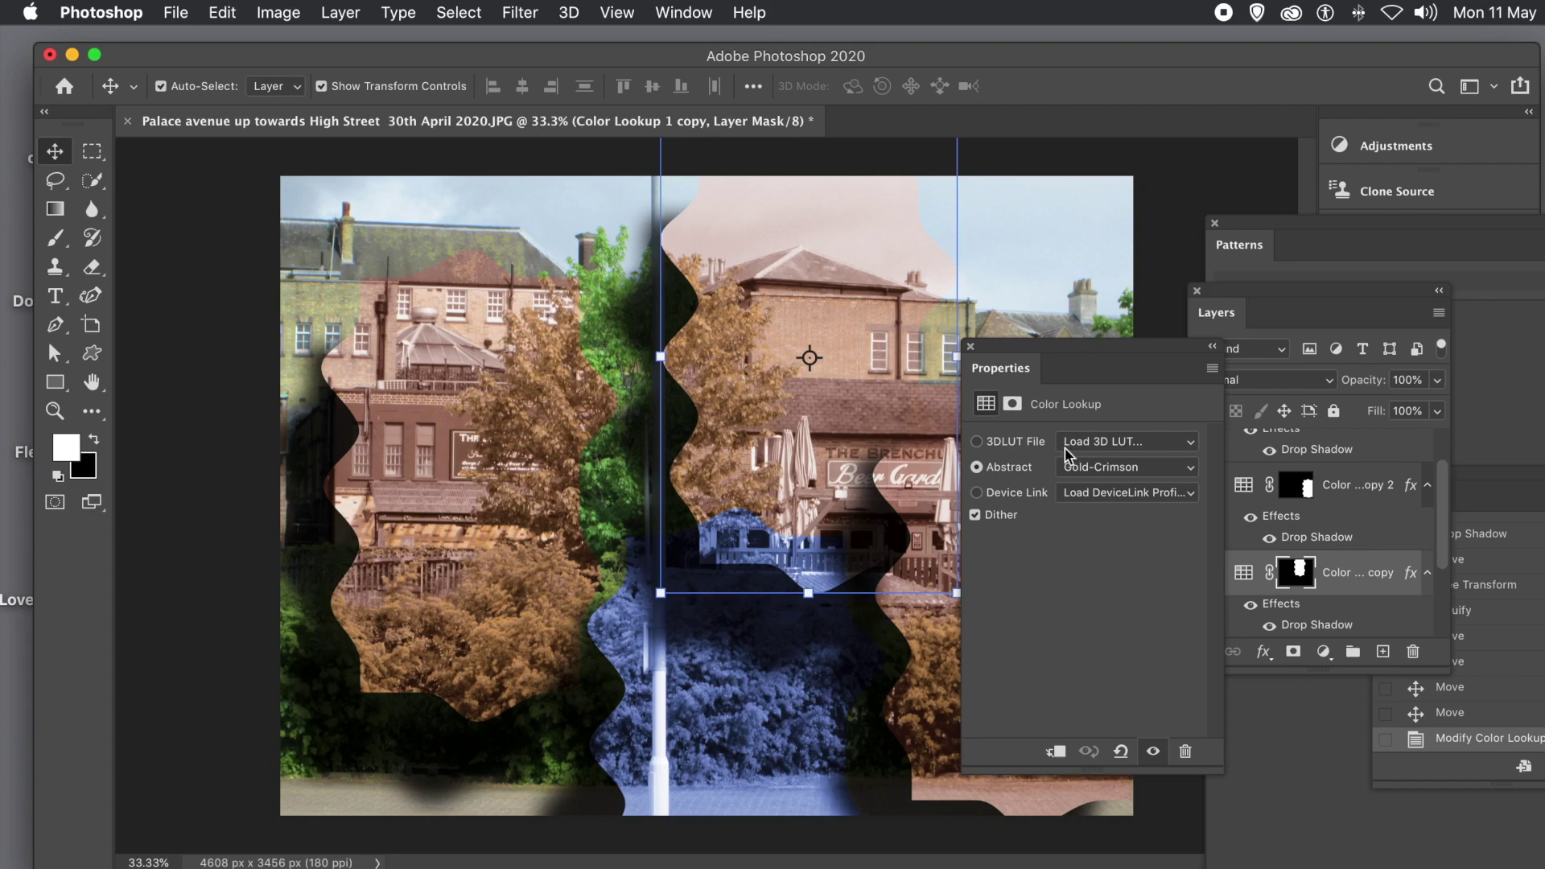
{"action": "left_click", "coordinate": [1105, 472]}
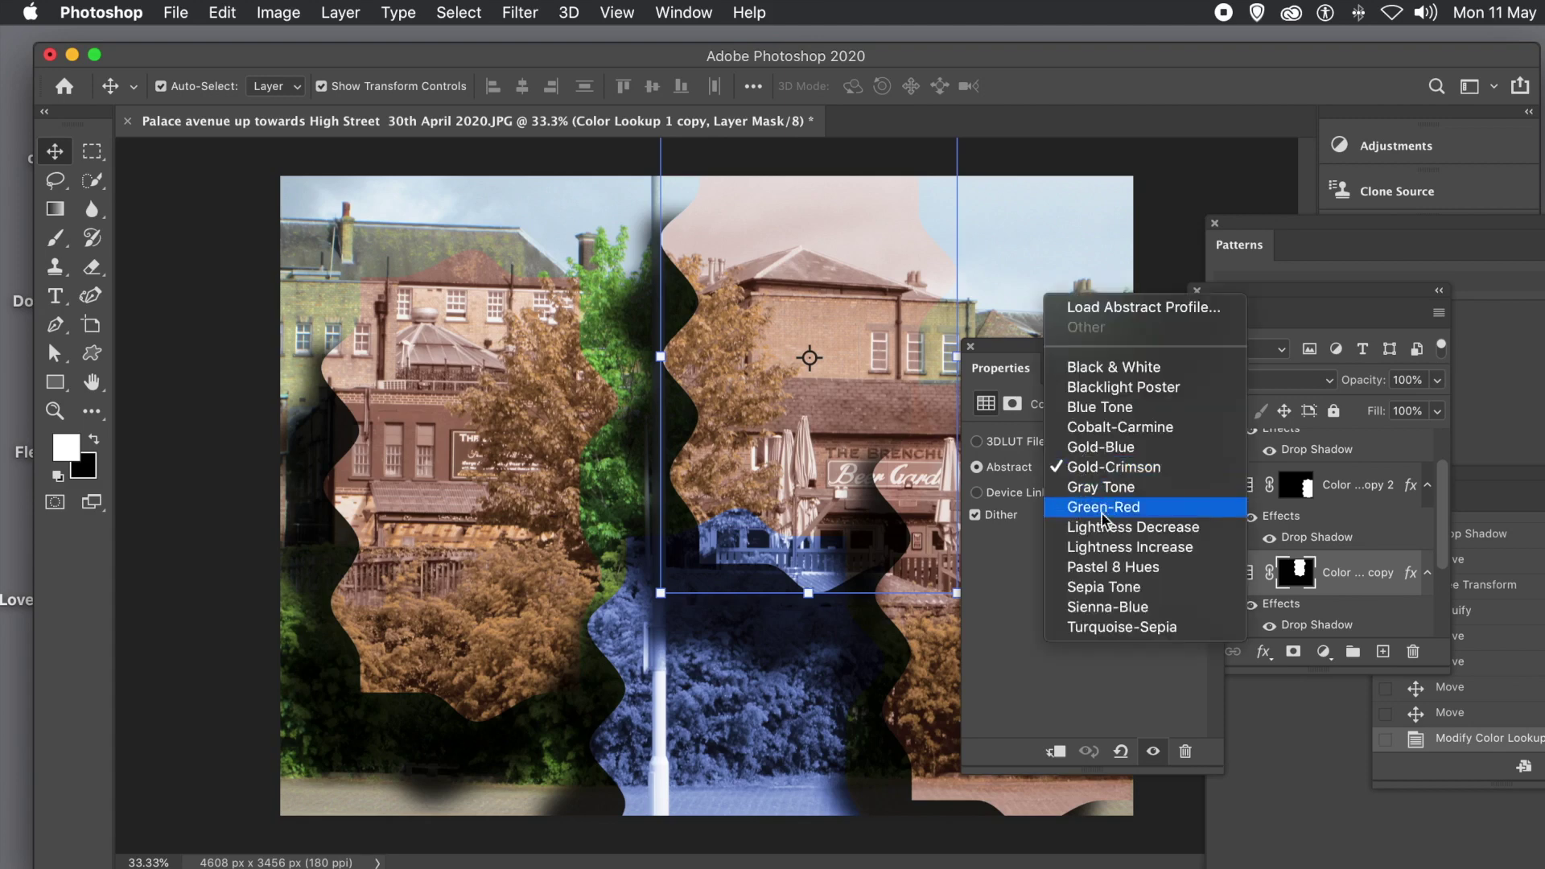
{"action": "left_click", "coordinate": [1106, 507]}
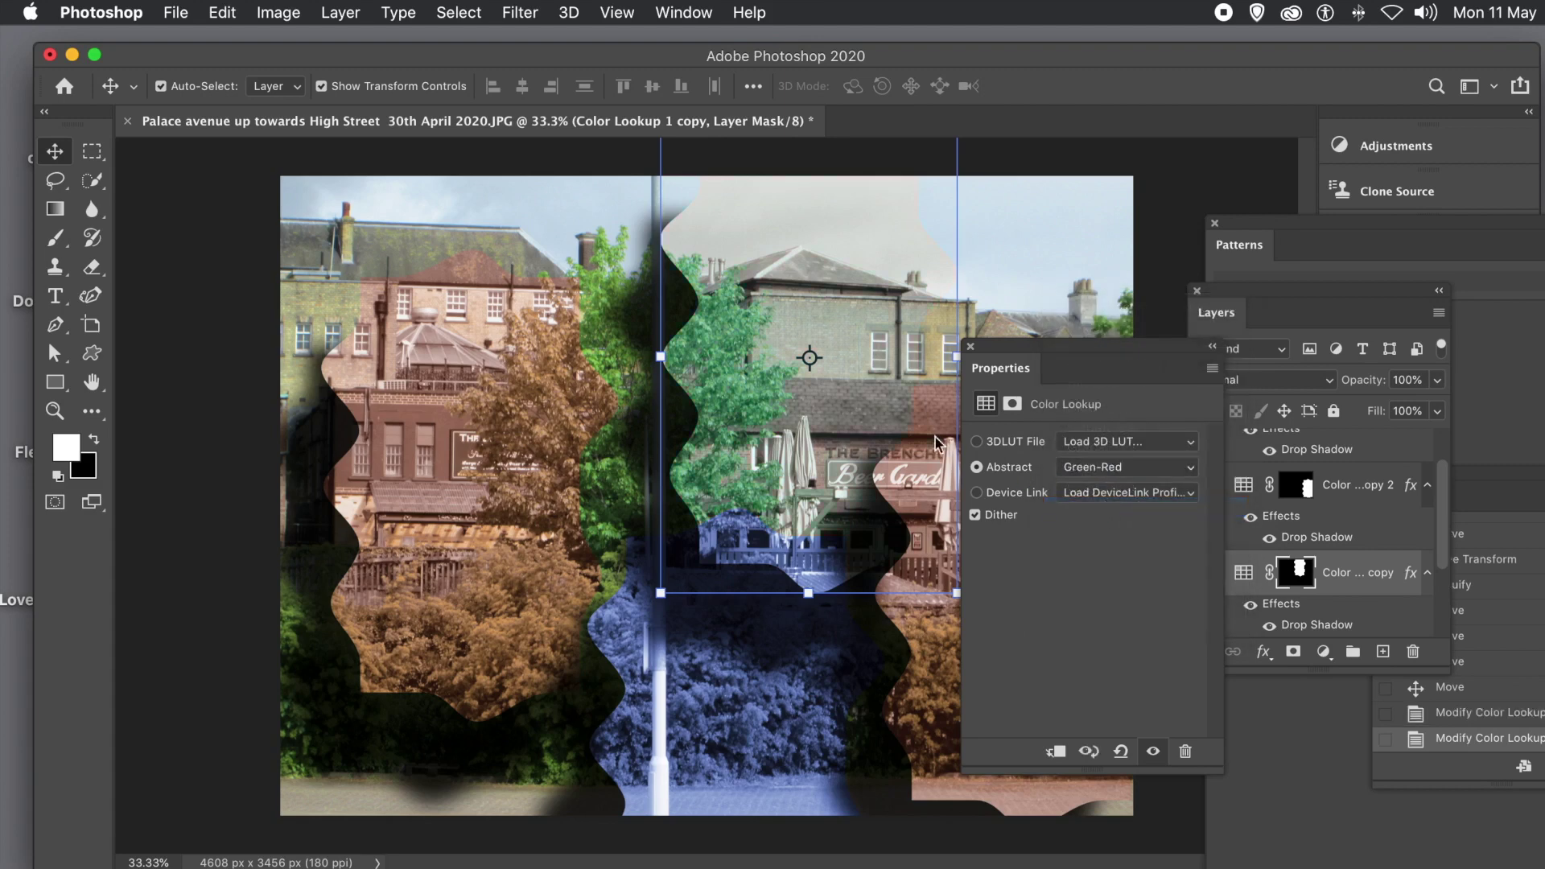
{"action": "mouse_move", "coordinate": [844, 400]}
{"action": "left_mouse_down"}
{"action": "mouse_move", "coordinate": [881, 385]}
{"action": "mouse_move", "coordinate": [848, 375]}
{"action": "left_mouse_up"}
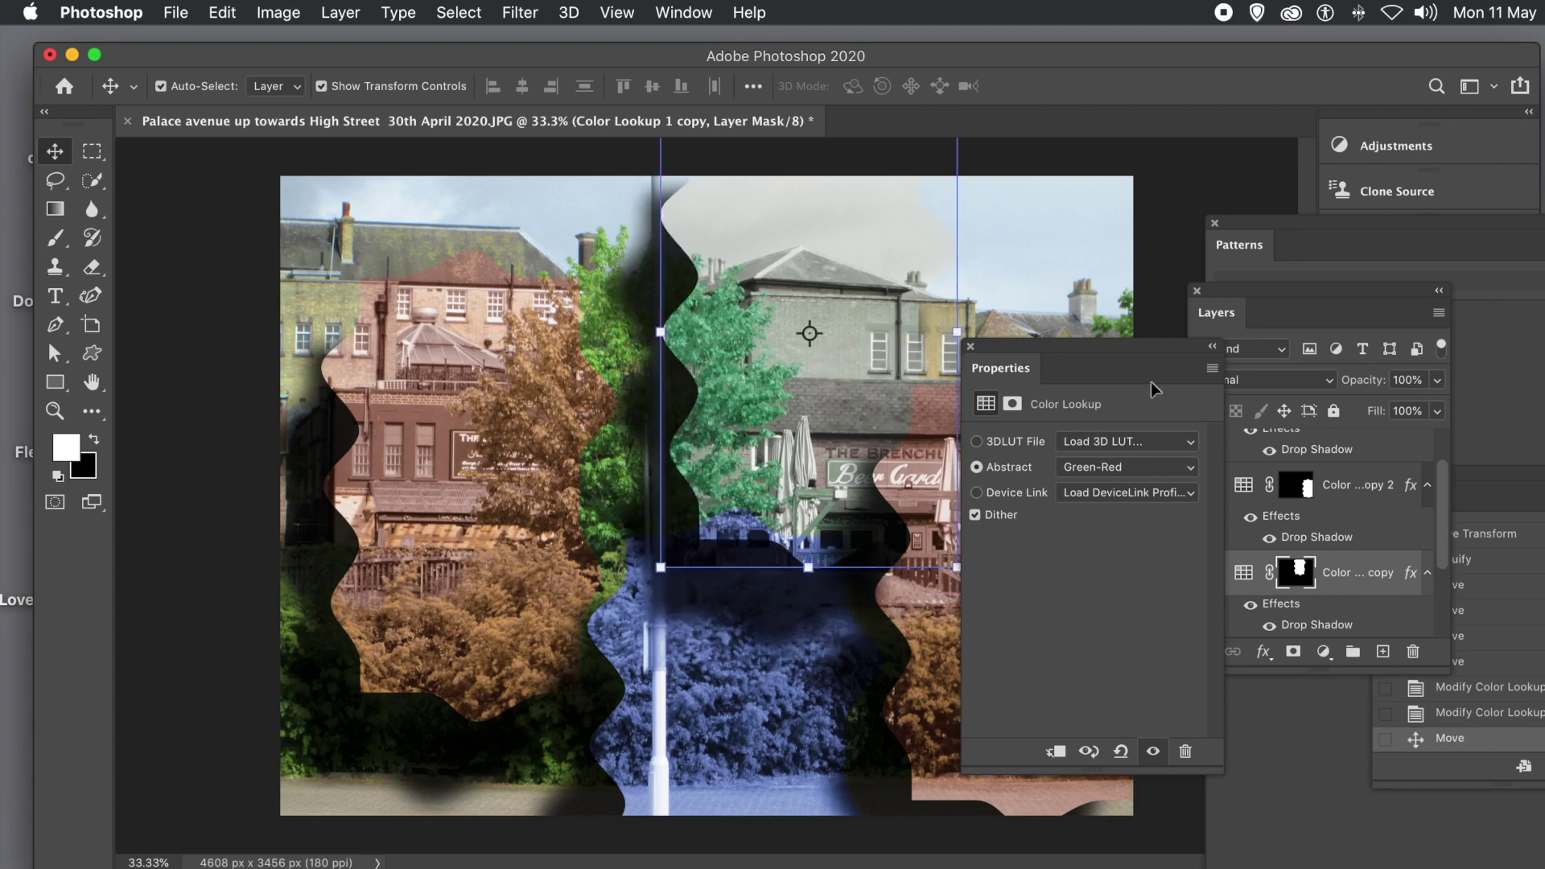
{"action": "left_click_drag", "start_coordinate": [1046, 355], "coordinate": [1192, 346]}
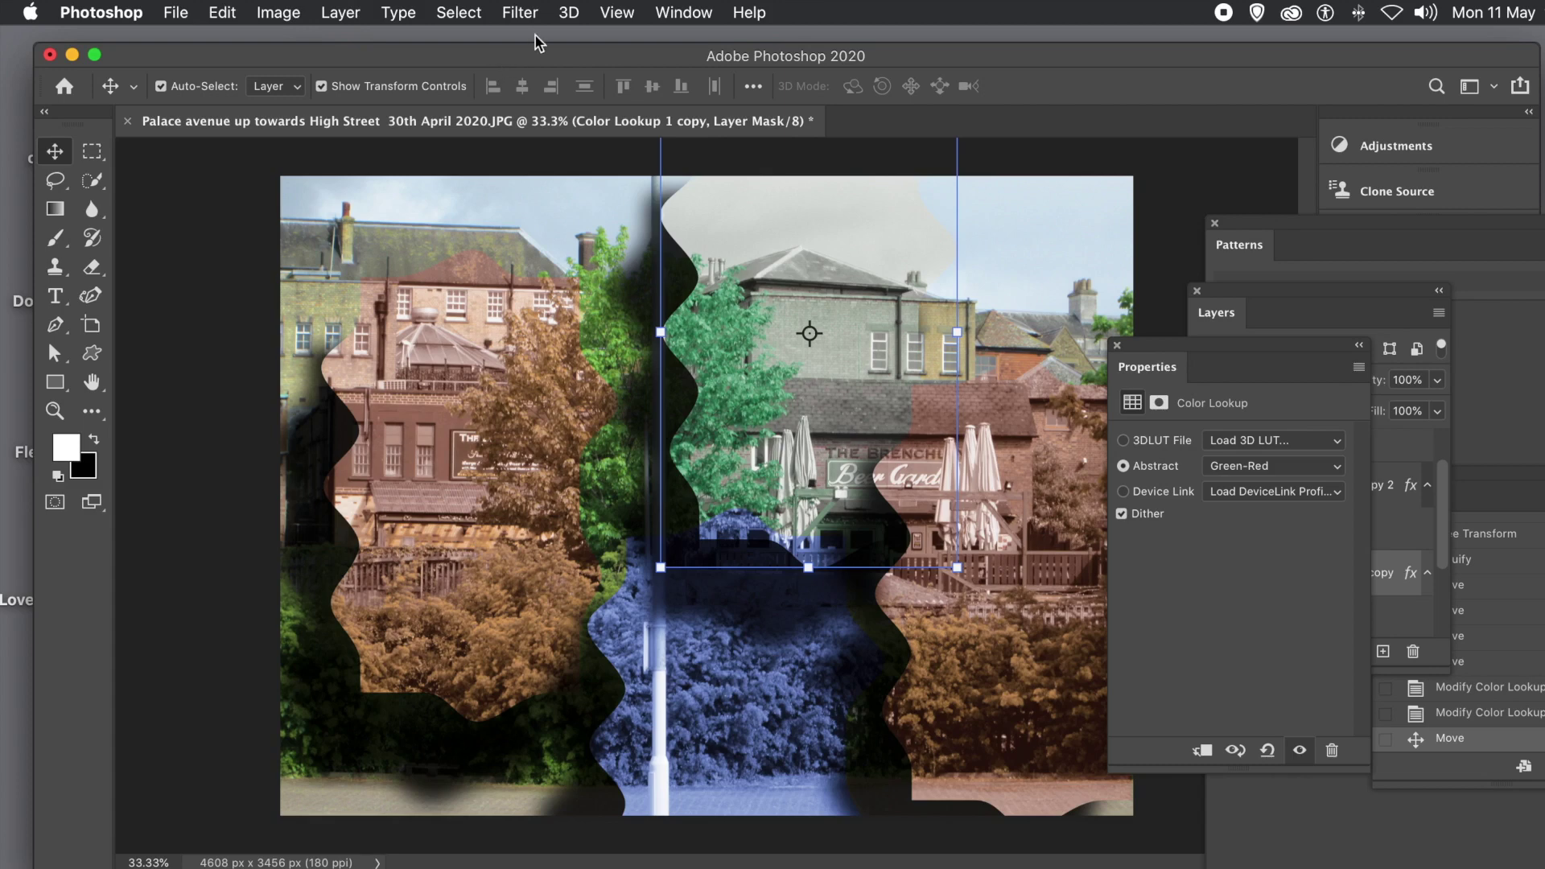
Distort the pub copy's mask using the Wave filter with 90 generators and wavelength 136 to 148, and shift it toward the left-hand building.
{"action": "left_click", "coordinate": [525, 14]}
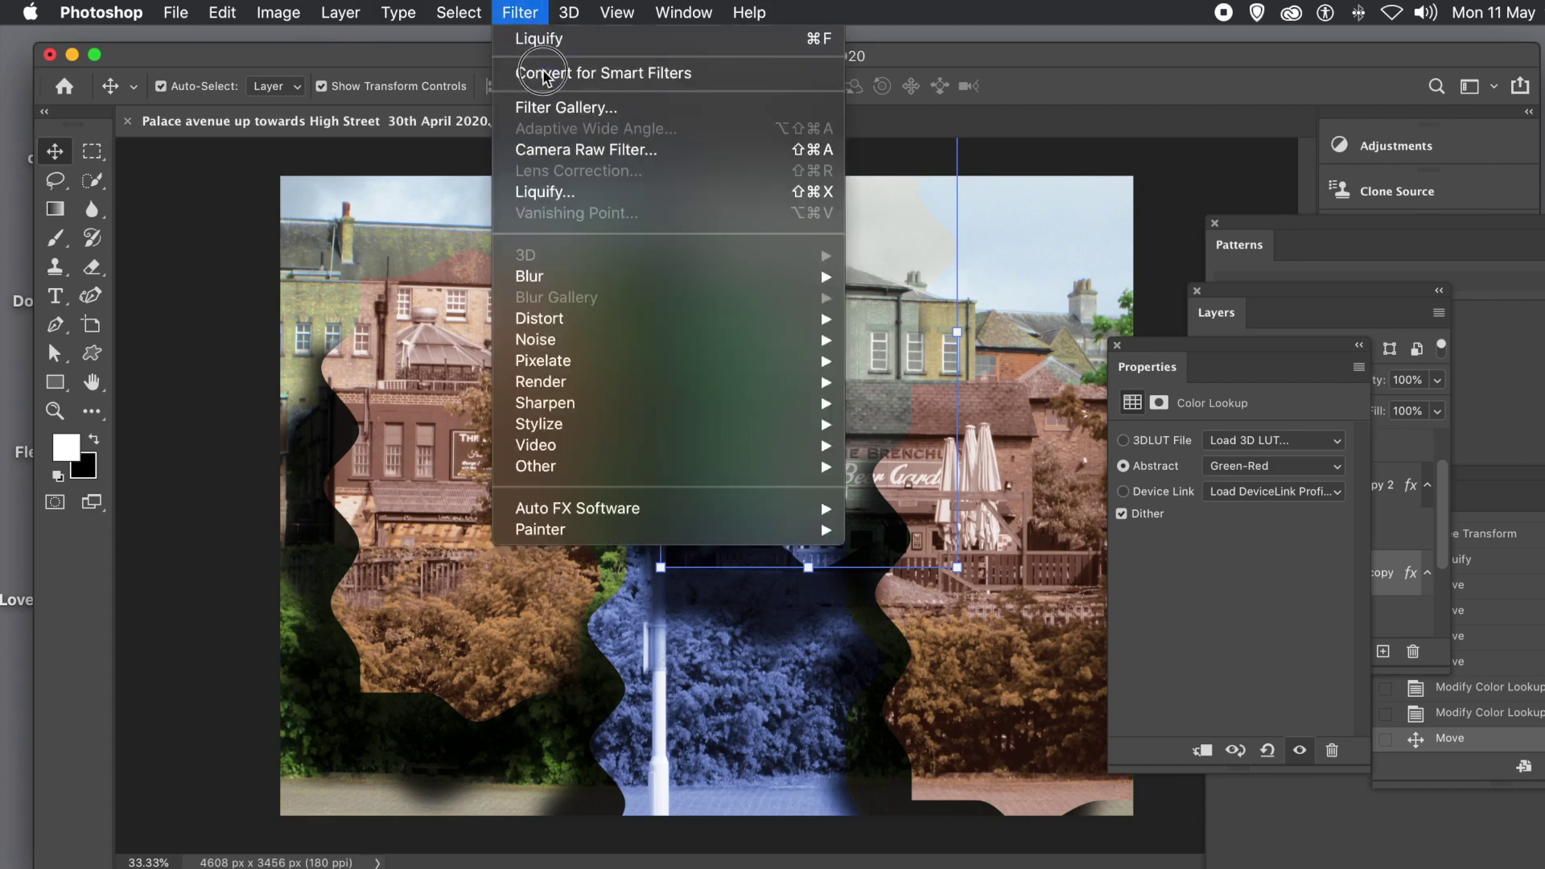
{"action": "mouse_move", "coordinate": [596, 330]}
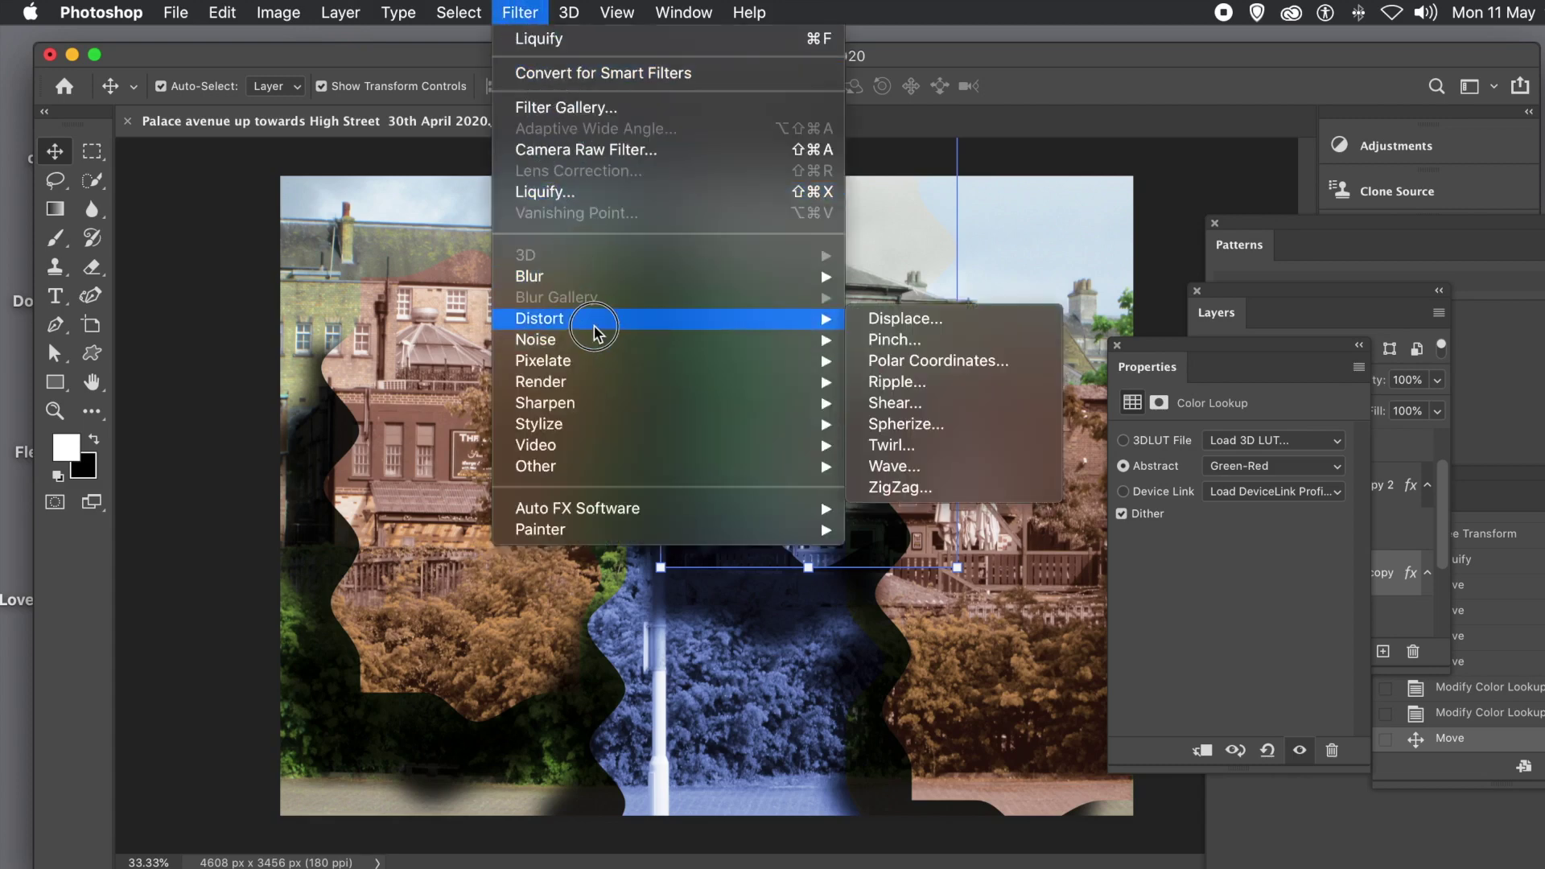
{"action": "left_click", "coordinate": [915, 467]}
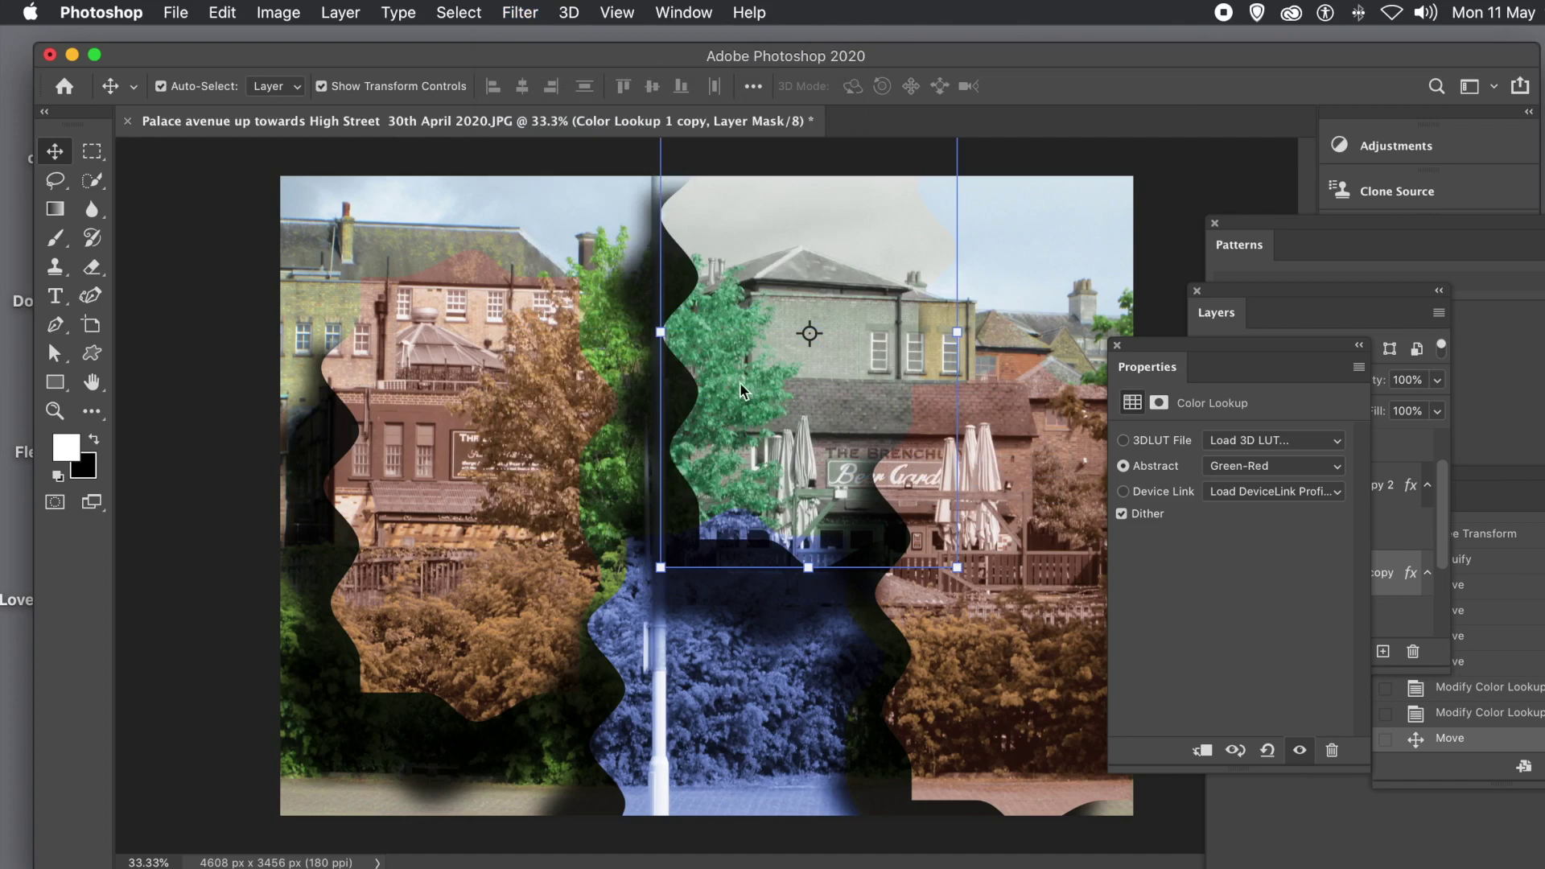
{"action": "left_click_drag", "start_coordinate": [772, 172], "coordinate": [1181, 273]}
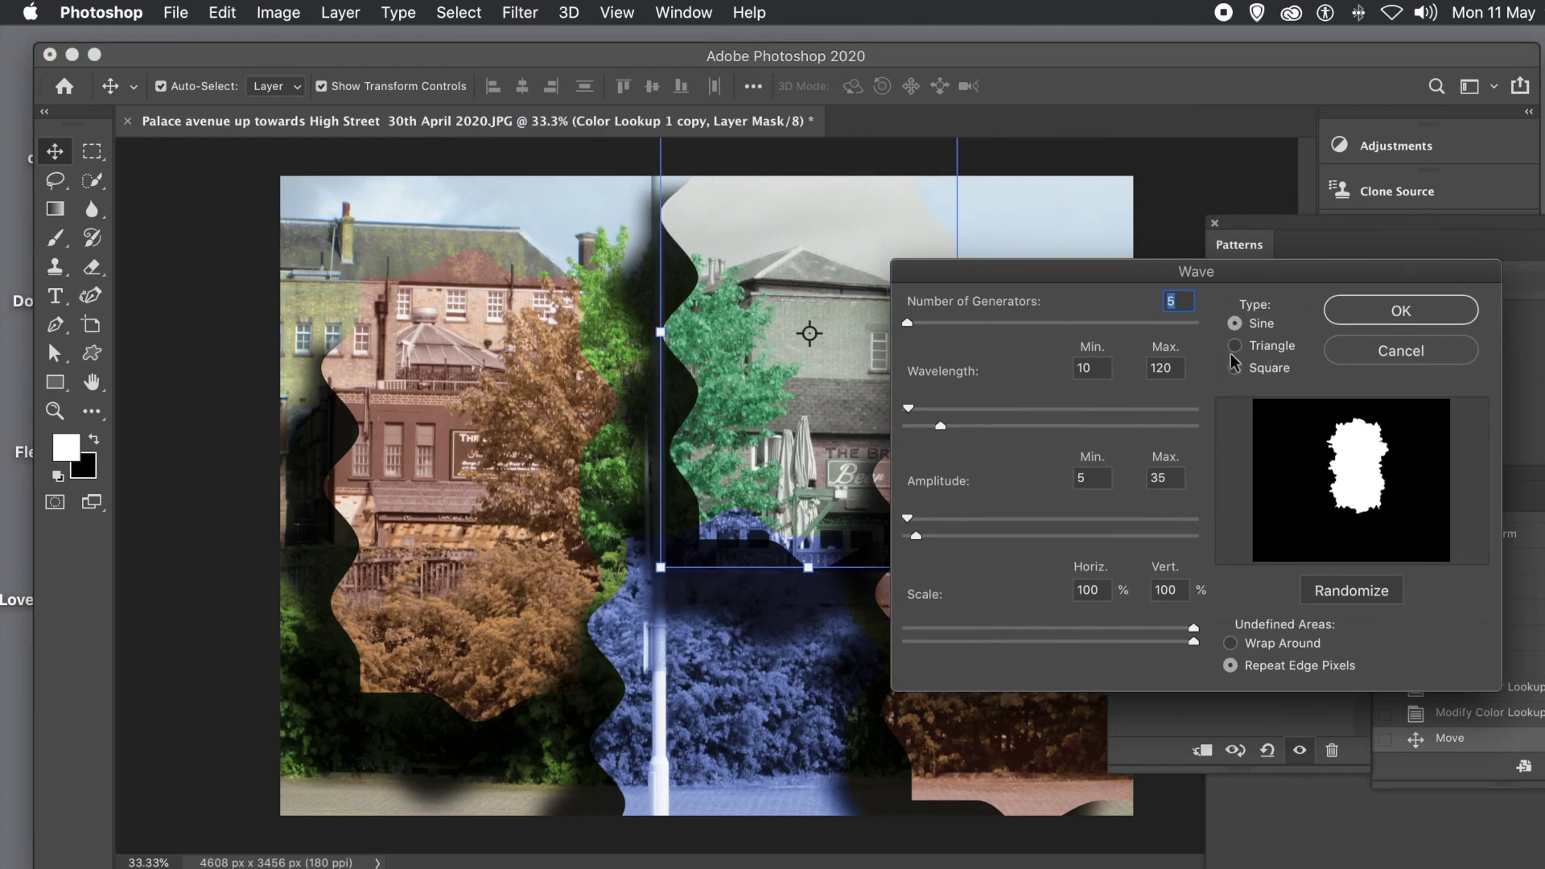
{"action": "left_click_drag", "start_coordinate": [905, 323], "coordinate": [932, 323]}
{"action": "left_click_drag", "start_coordinate": [911, 408], "coordinate": [951, 418]}
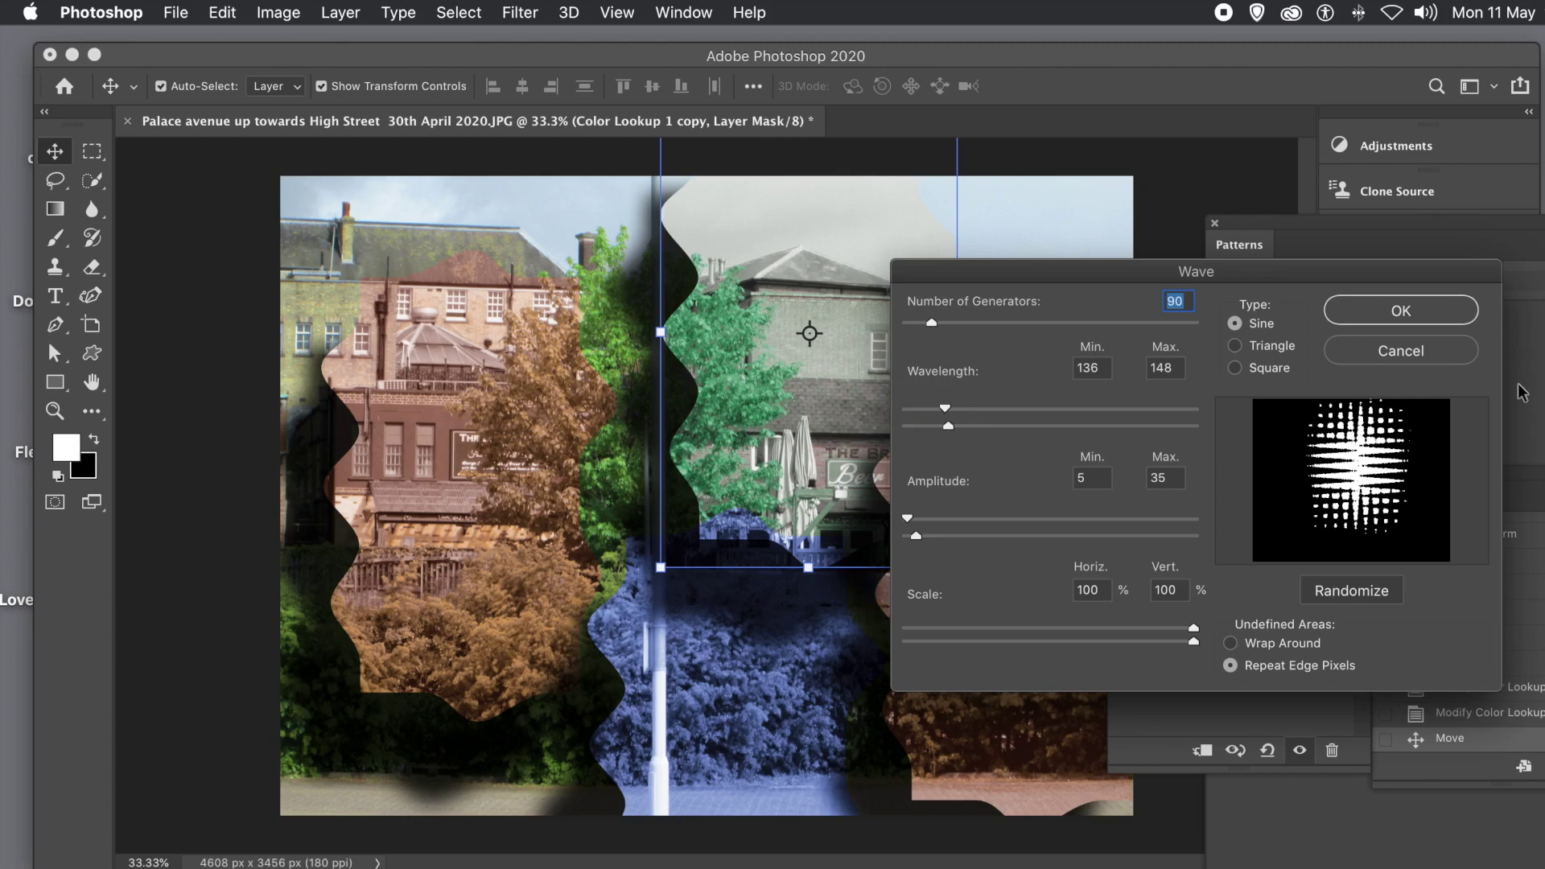
{"action": "left_click", "coordinate": [1403, 312]}
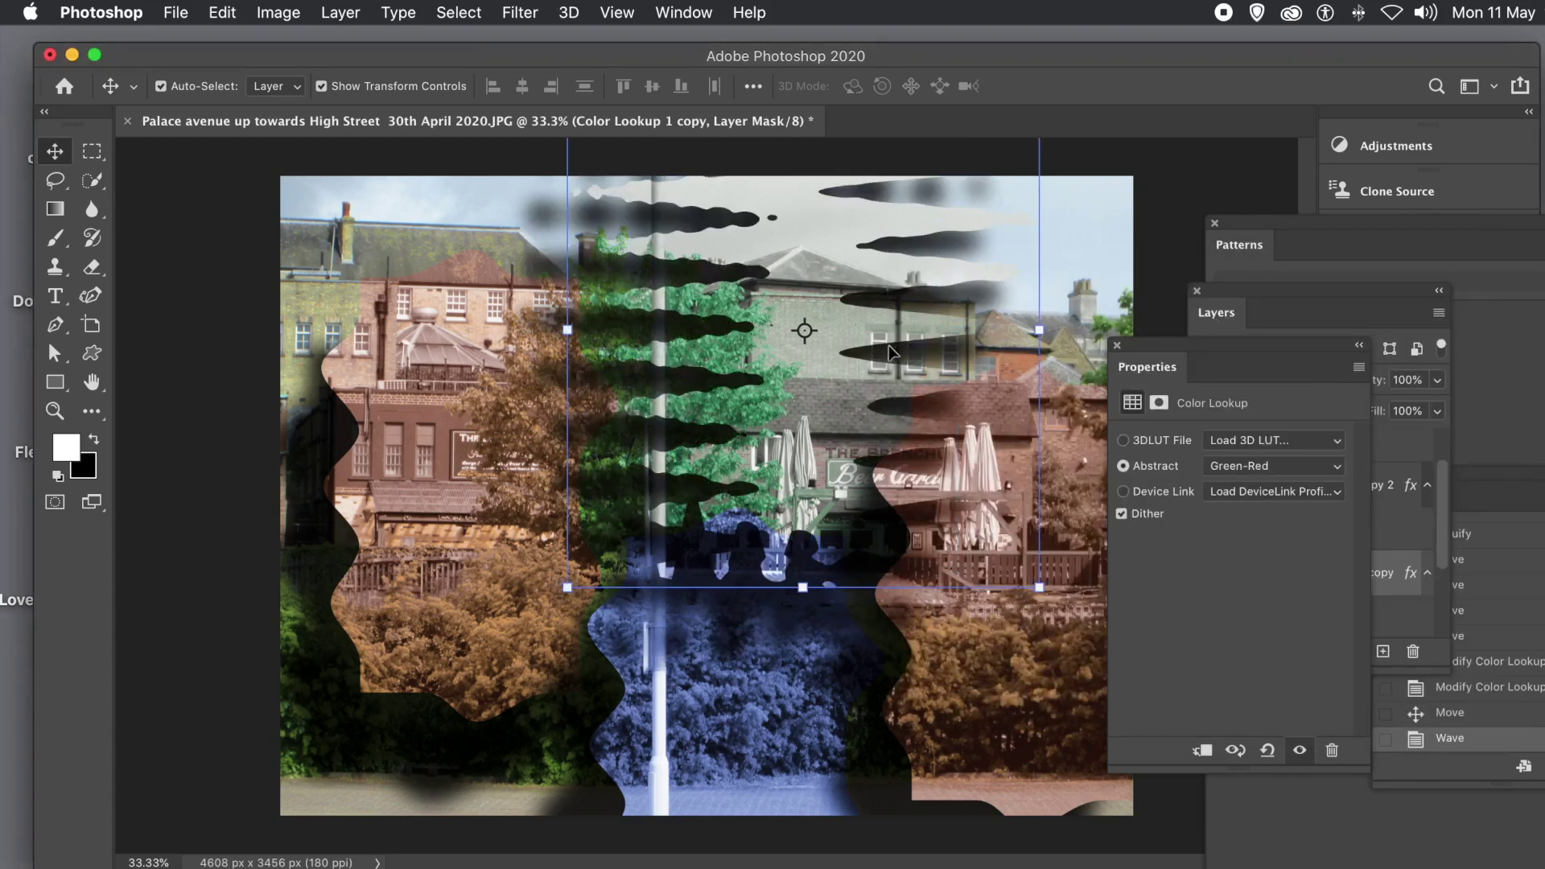
{"action": "mouse_move", "coordinate": [813, 284]}
{"action": "left_mouse_down"}
{"action": "mouse_move", "coordinate": [746, 374]}
{"action": "mouse_move", "coordinate": [734, 302]}
{"action": "mouse_move", "coordinate": [756, 274]}
{"action": "left_mouse_up"}
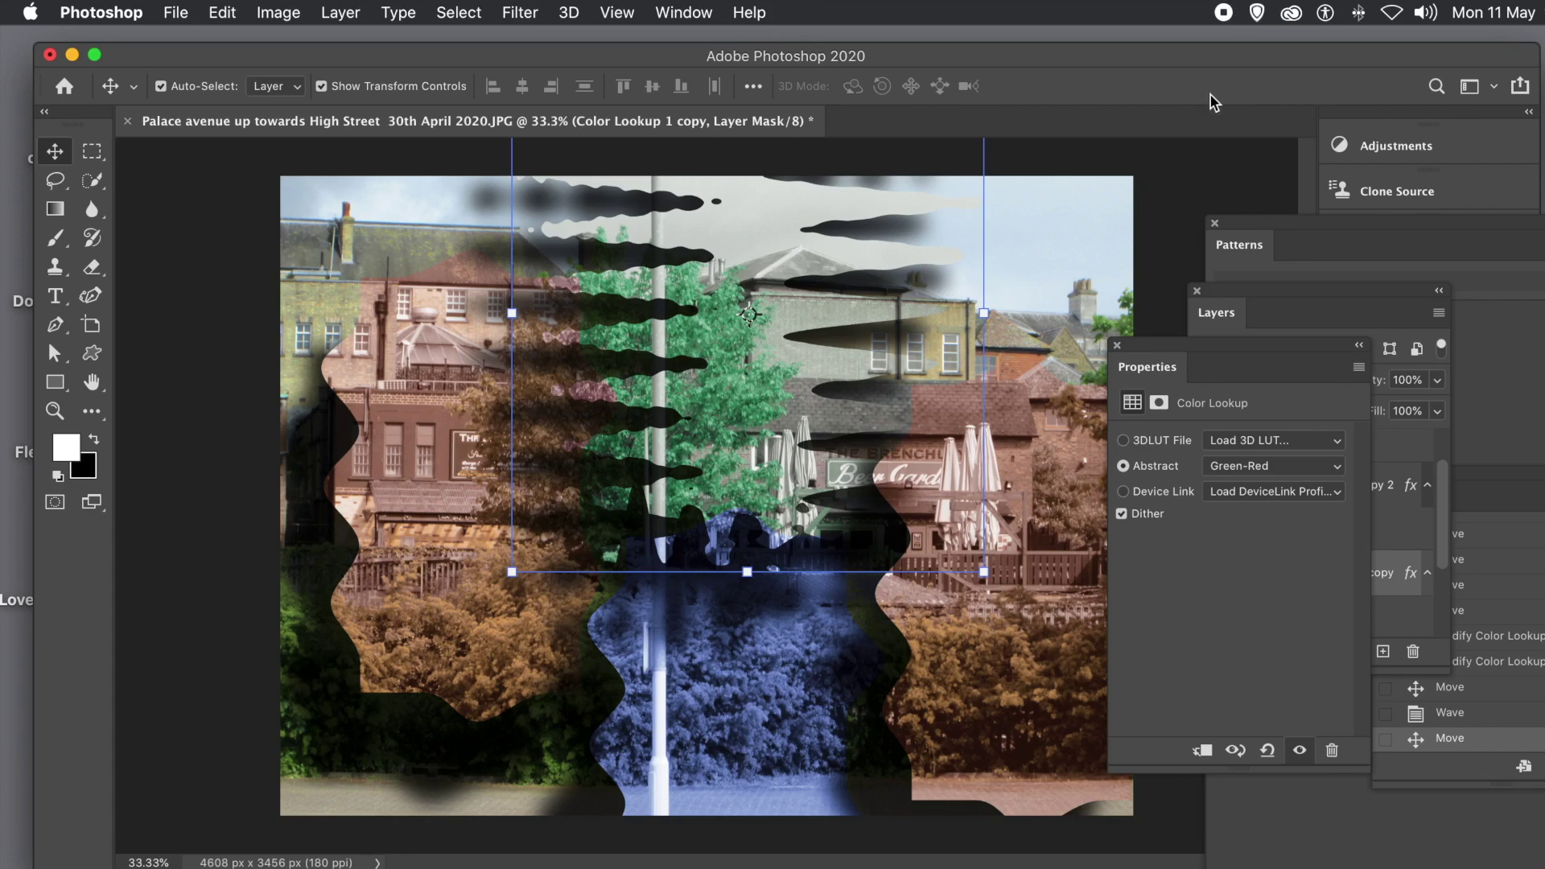
{"action": "left_click", "coordinate": [1281, 302]}
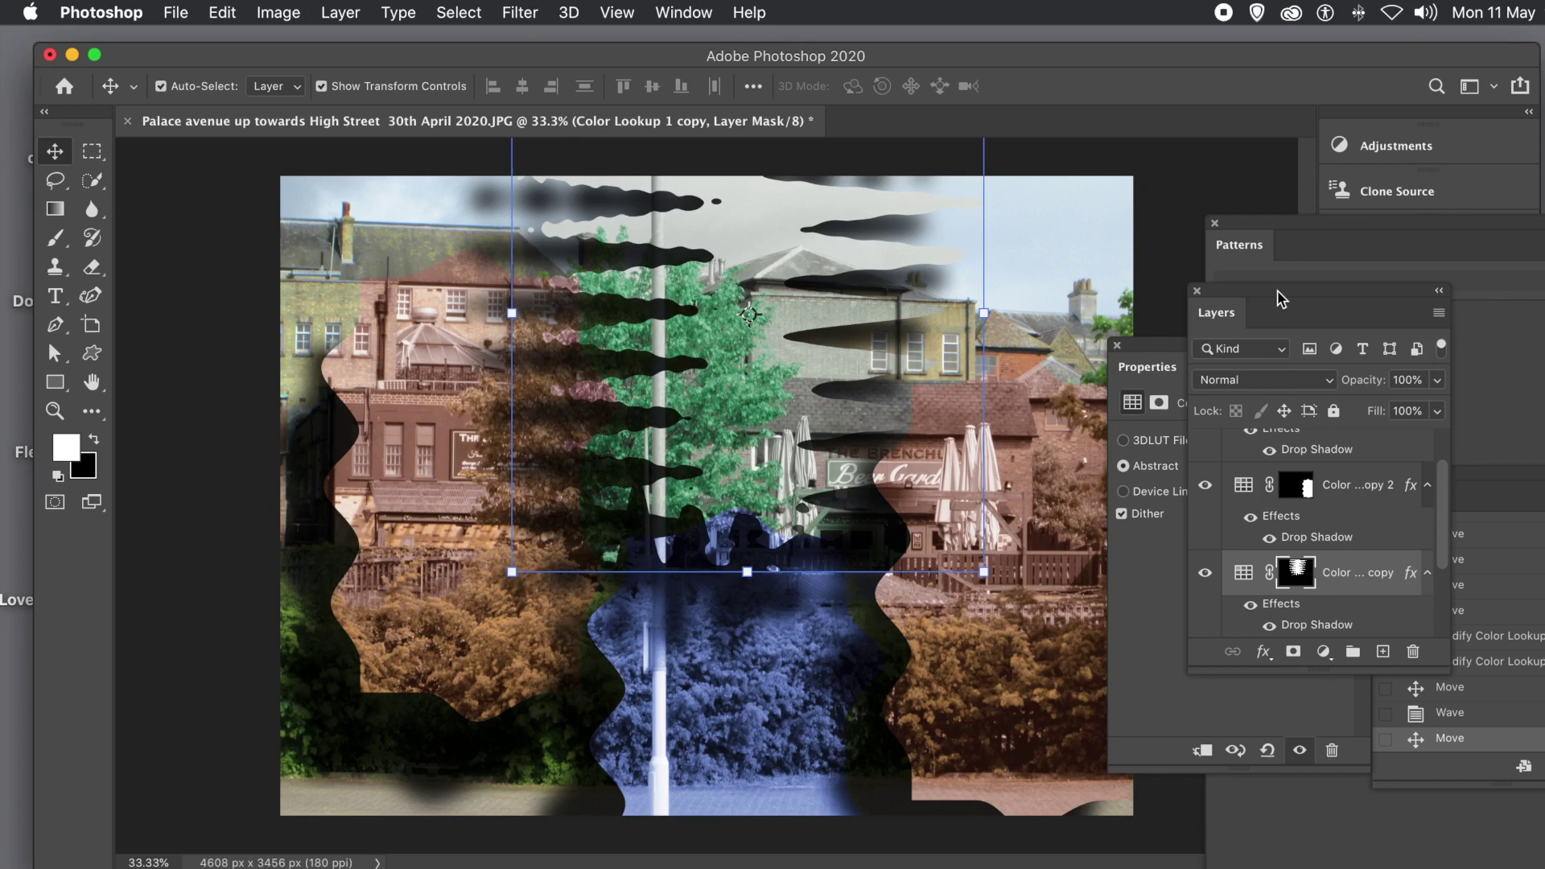